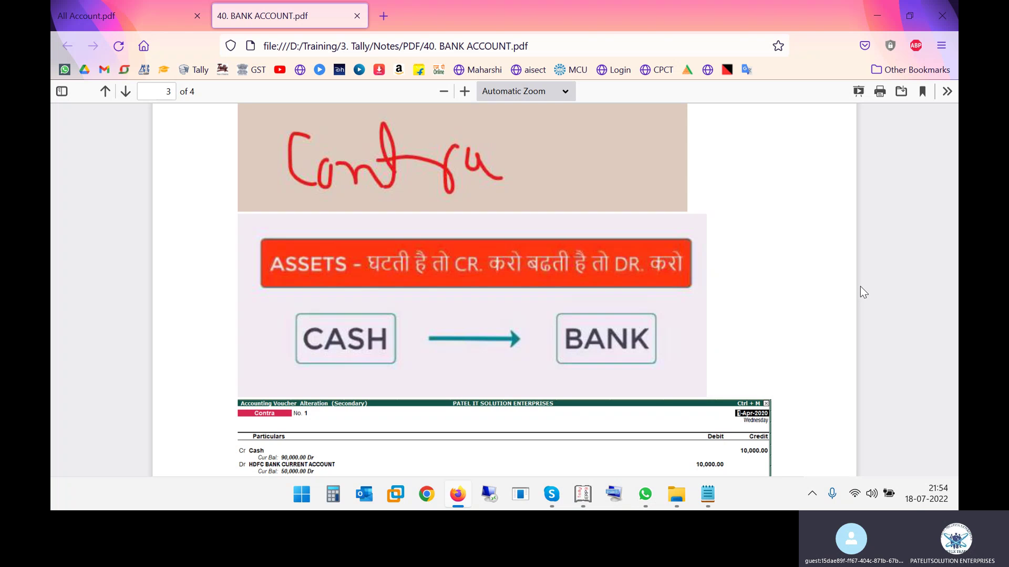
In All Account.pdf, highlight the first bank entry's 10000 deposit, HDFC current account and NAKAD
click(136, 24)
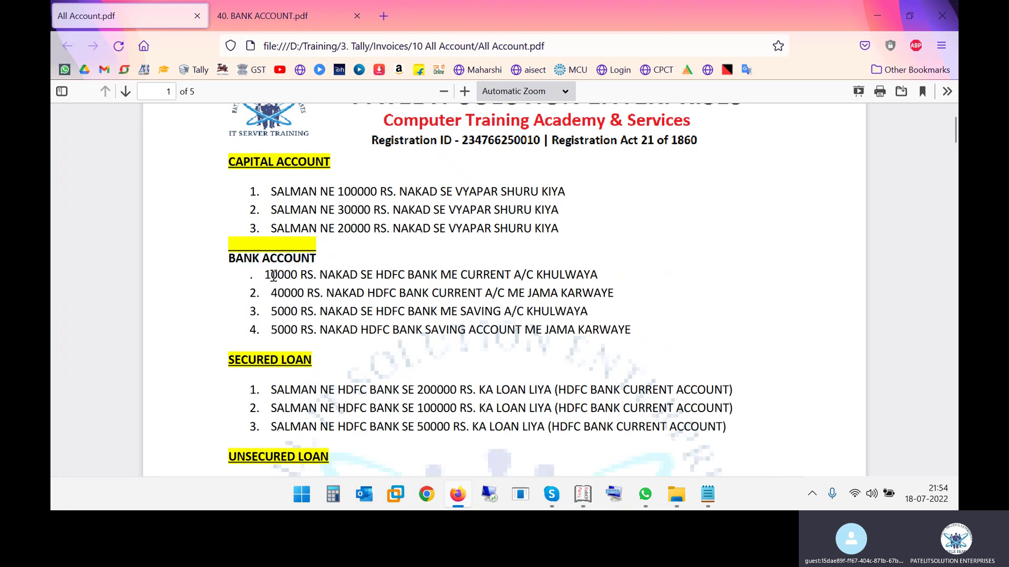
drag(271, 275, 626, 276)
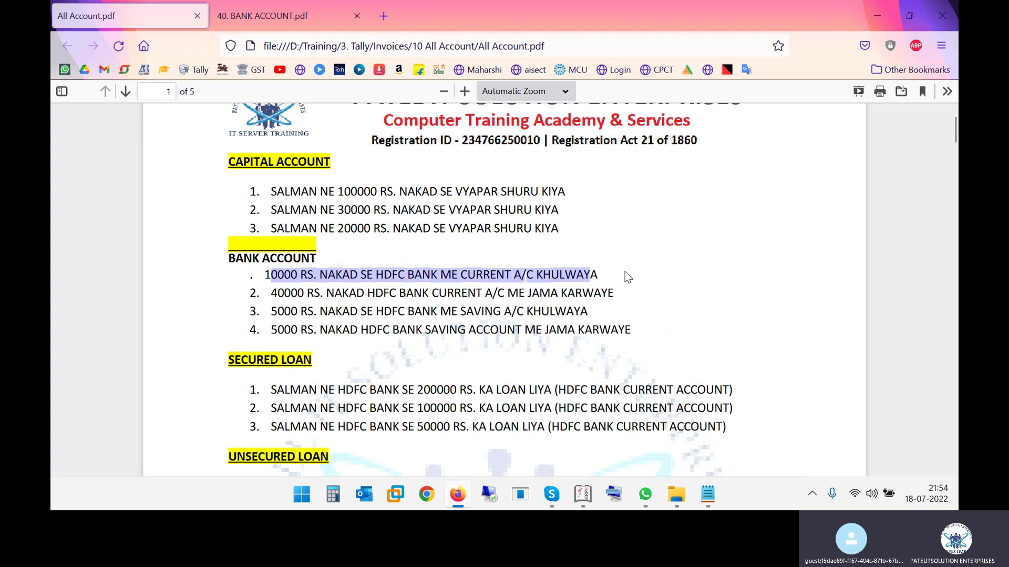
click(393, 279)
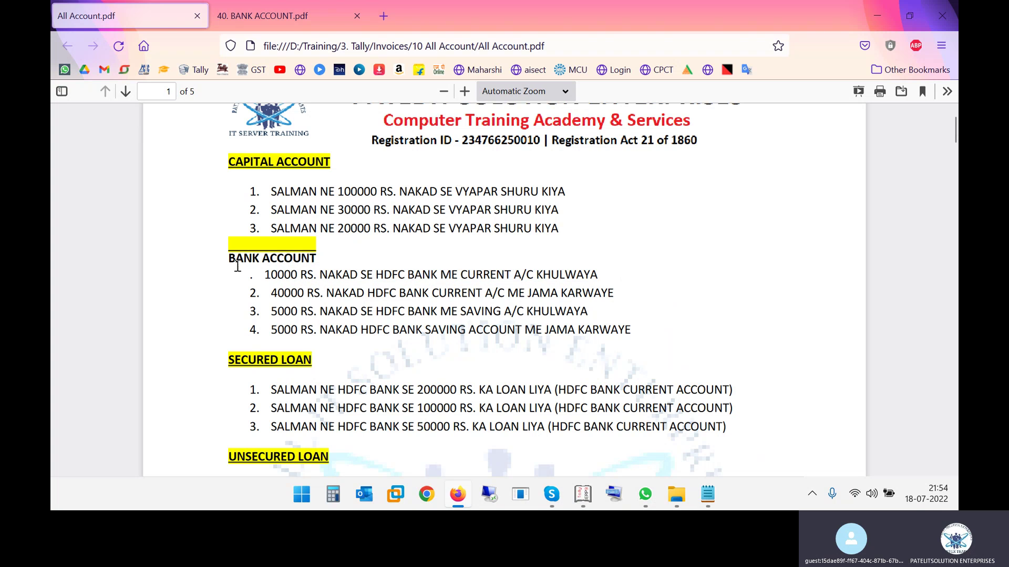
drag(265, 275, 290, 275)
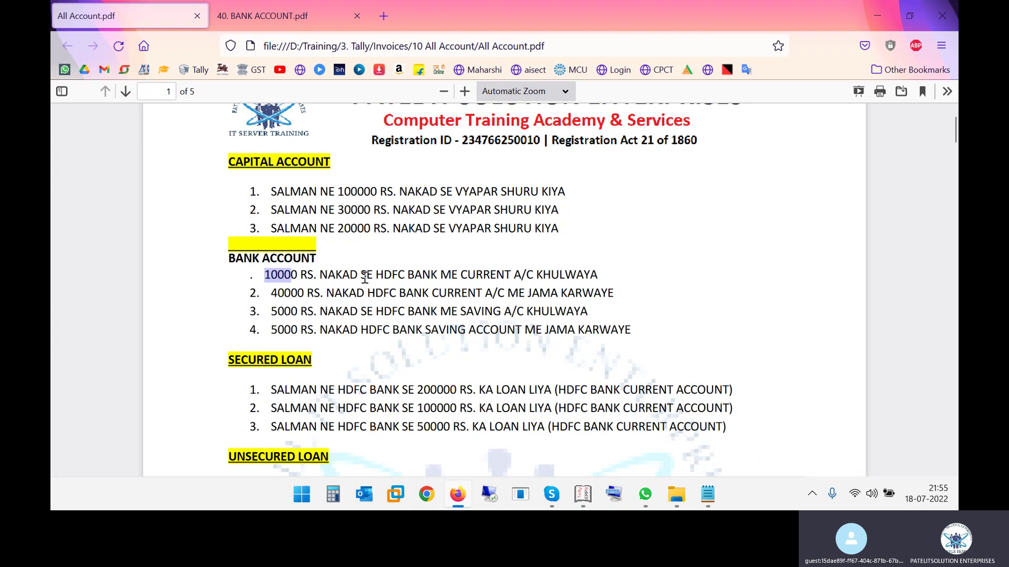
drag(383, 277, 539, 280)
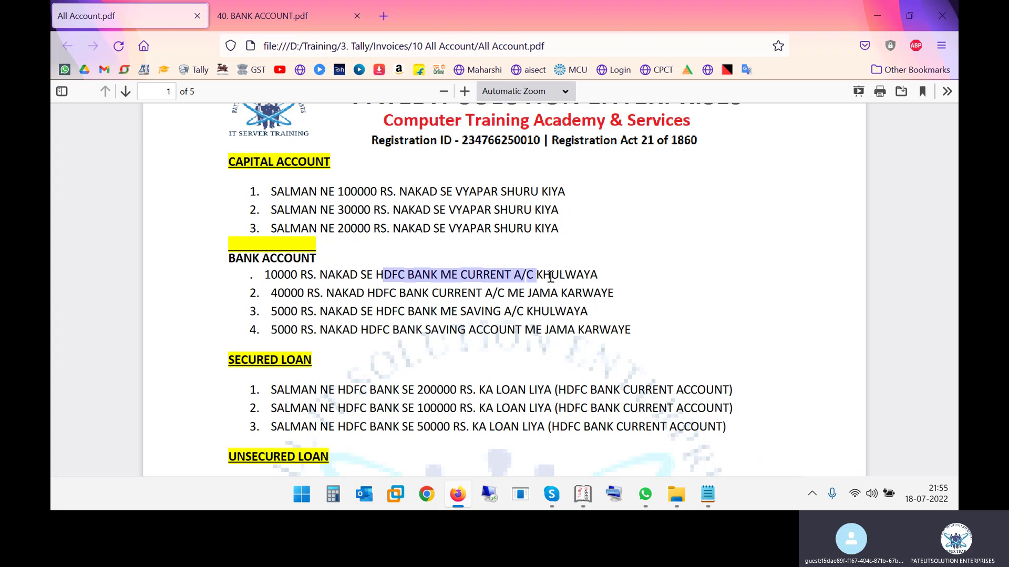
click(488, 275)
drag(327, 274, 359, 274)
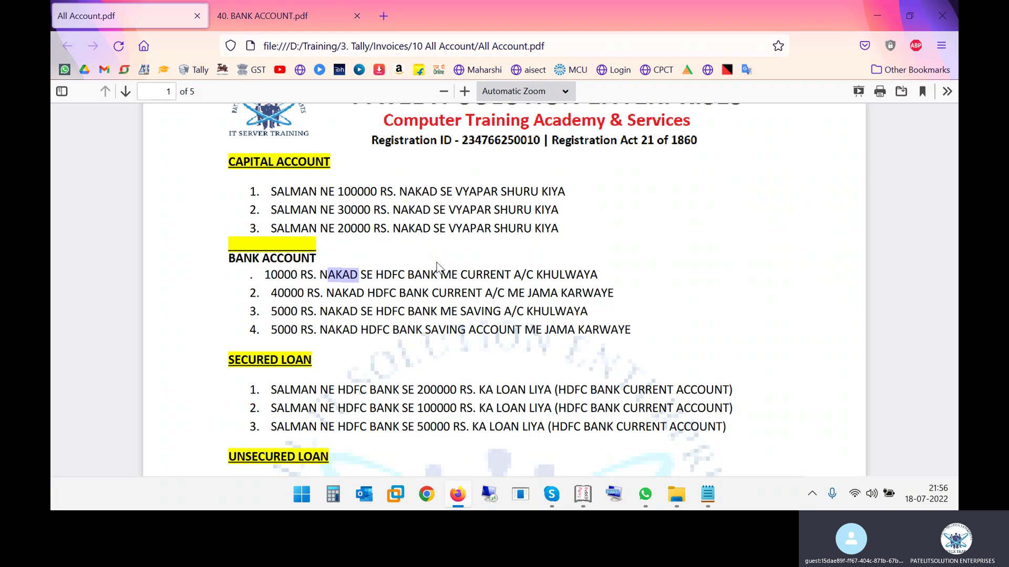
Highlight NAKAD (cash) and the bank current account in that entry again
click(331, 290)
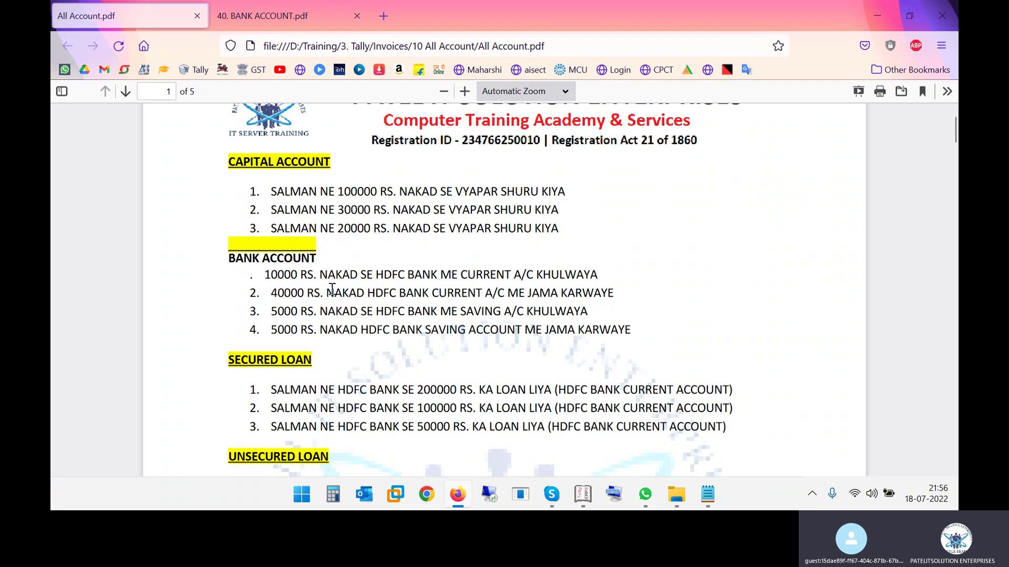
drag(328, 274, 342, 275)
drag(446, 275, 498, 275)
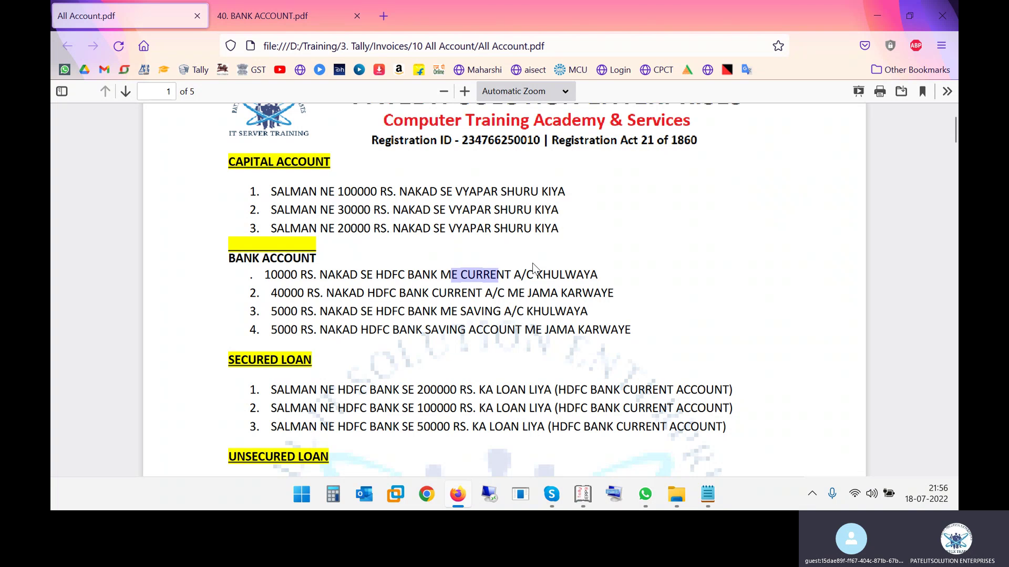
drag(320, 275, 350, 270)
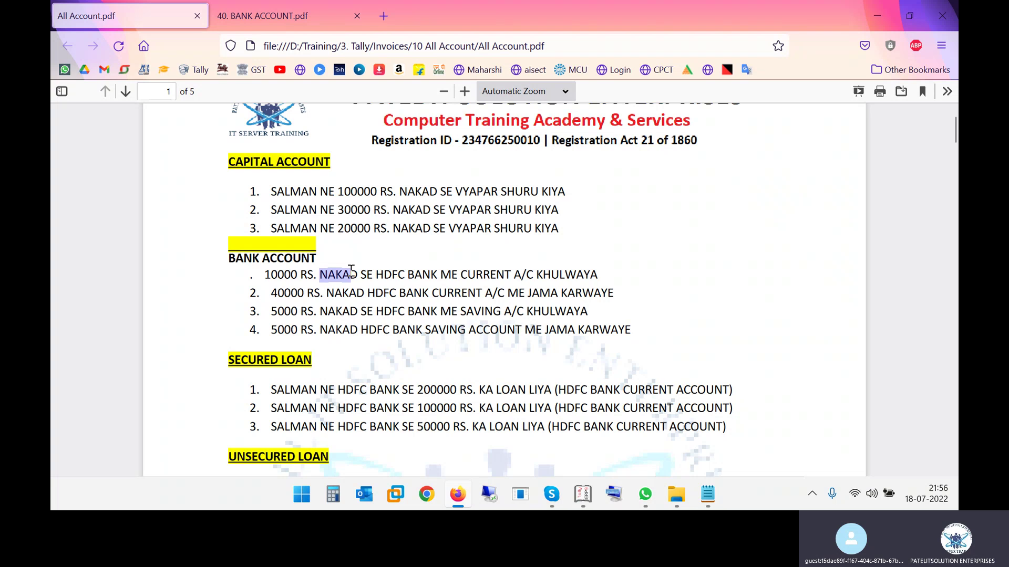
drag(430, 274, 523, 279)
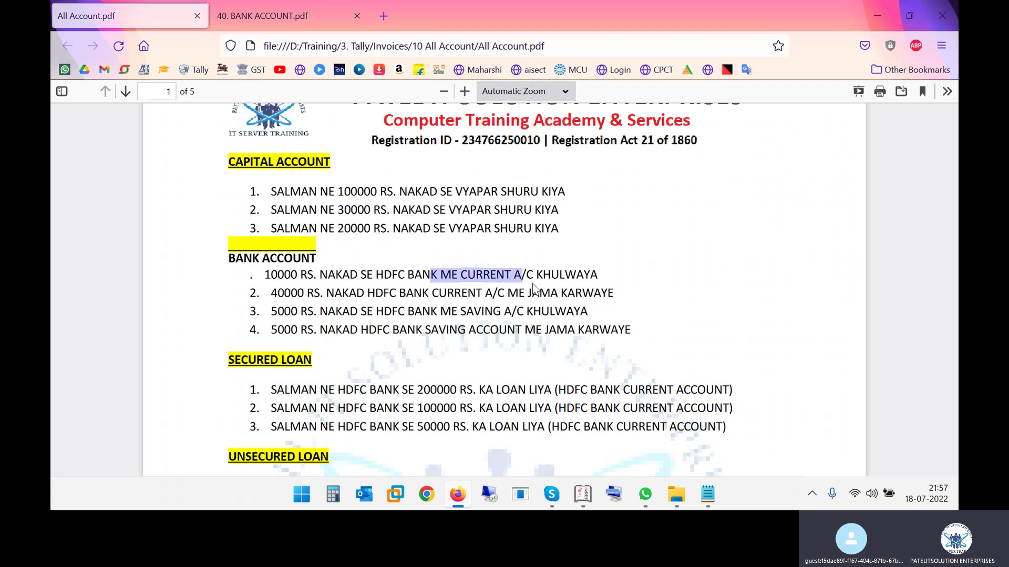
key(alt+Tab)
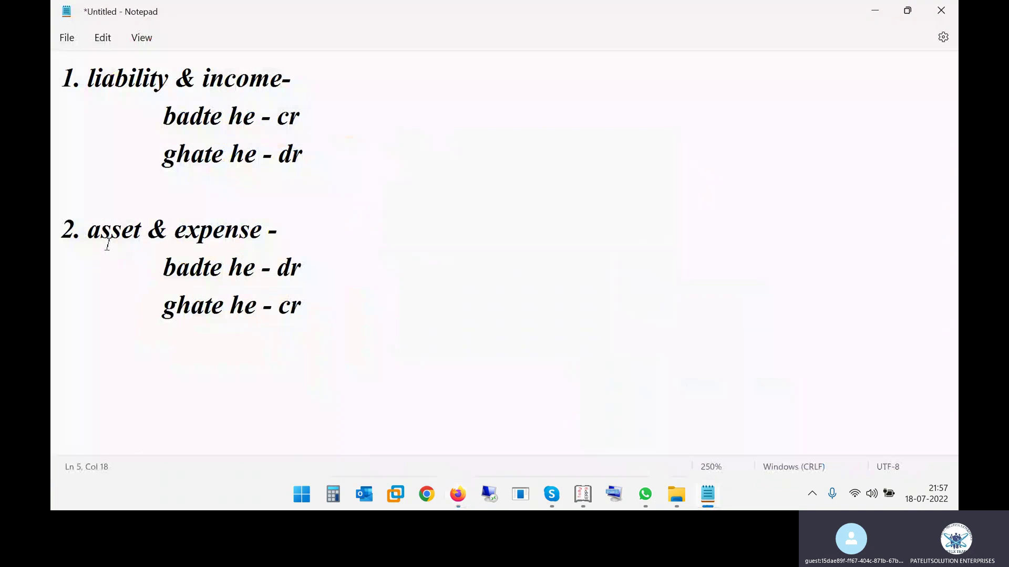
Highlight the notes' rules that asset increases are debited and asset decreases credited
click(101, 231)
drag(202, 268, 305, 269)
drag(204, 307, 301, 312)
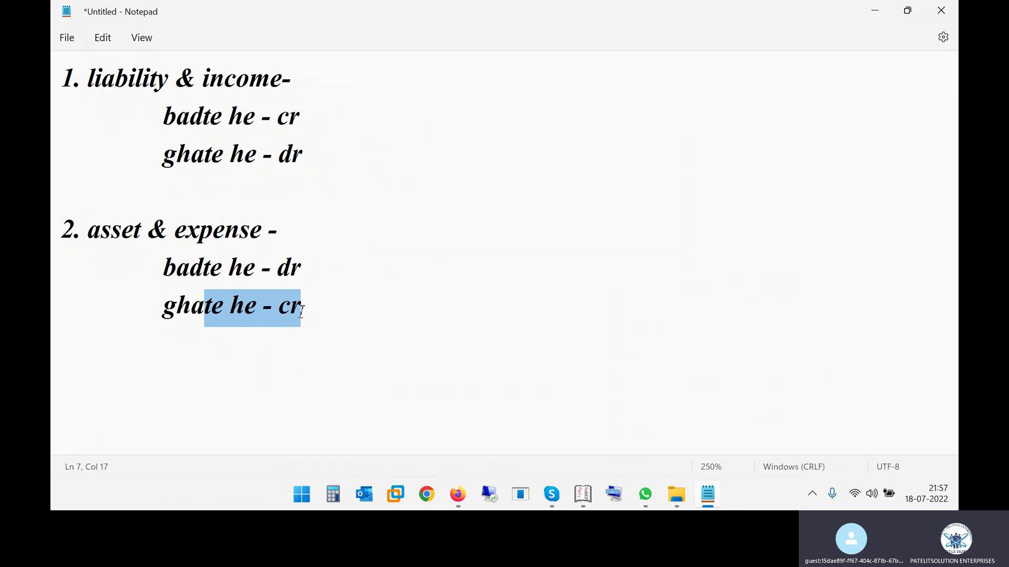
key(alt+Tab)
key(alt+Tab)
key(alt+Tab)
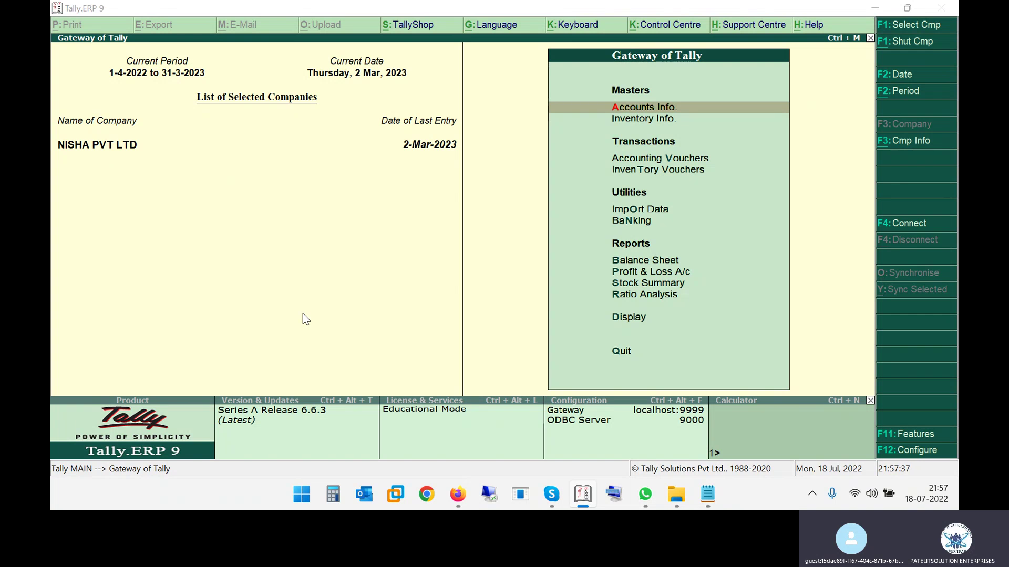
Review the debit and credit rules again, then start Accounting Vouchers in Tally
key(alt+Tab)
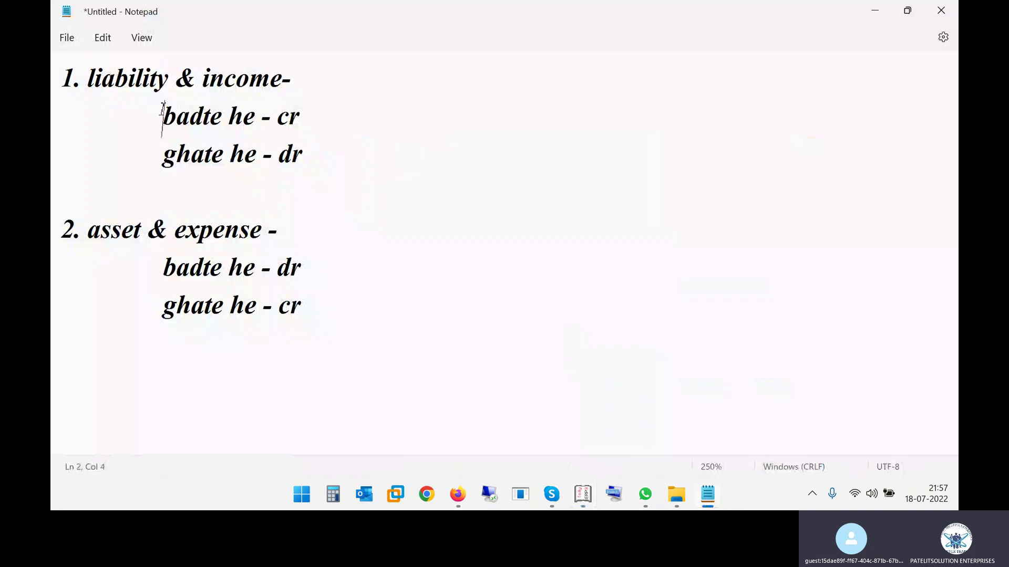
drag(163, 108, 263, 329)
click(340, 319)
key(alt+Tab)
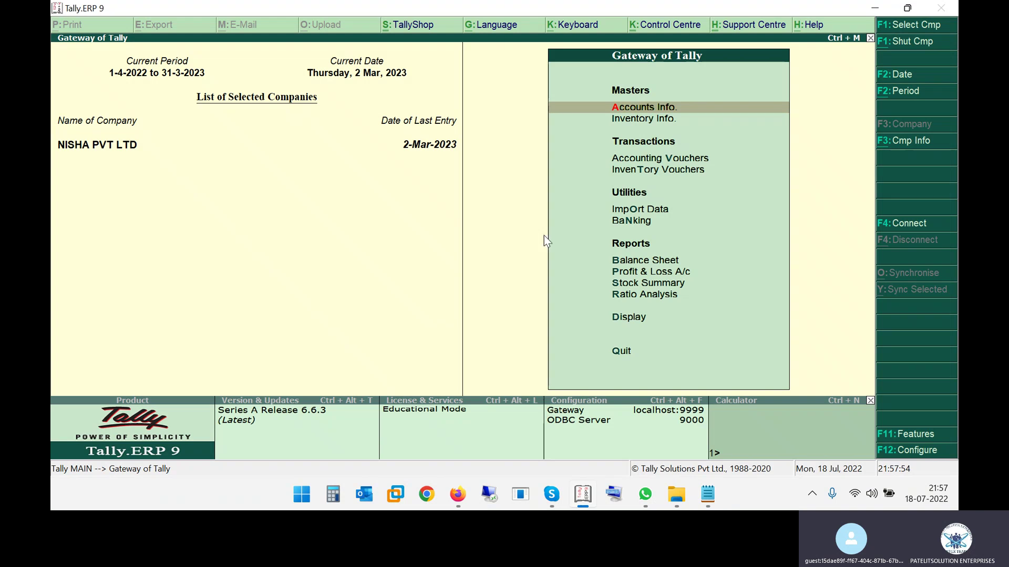
click(660, 156)
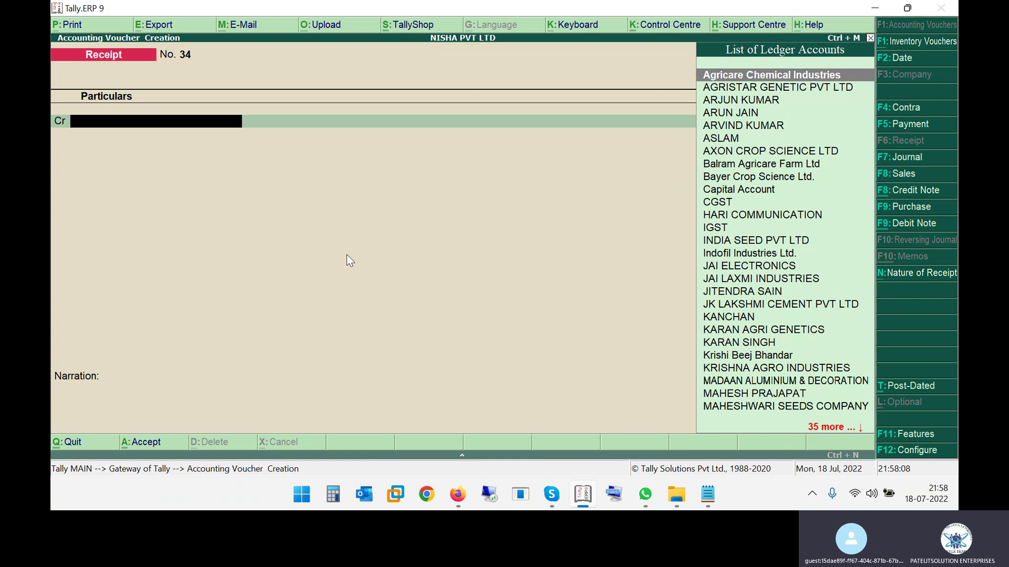
Switch the voucher to Contra and check the PDF's cash (NAKAD) deposit entry
key(F4)
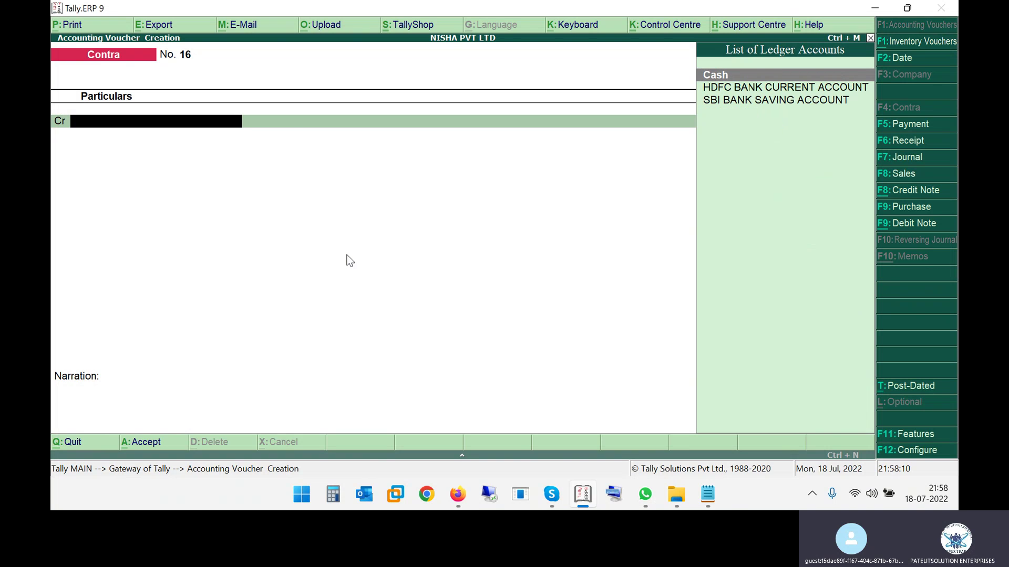
key(alt+Tab)
key(alt+Tab)
key(Tab)
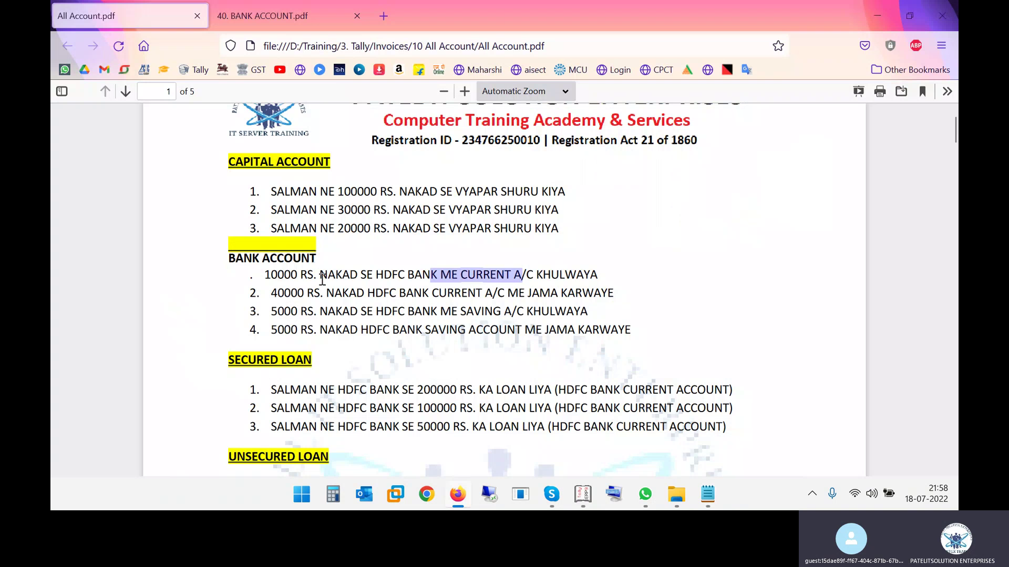
click(308, 276)
drag(270, 277, 568, 280)
key(alt+Tab)
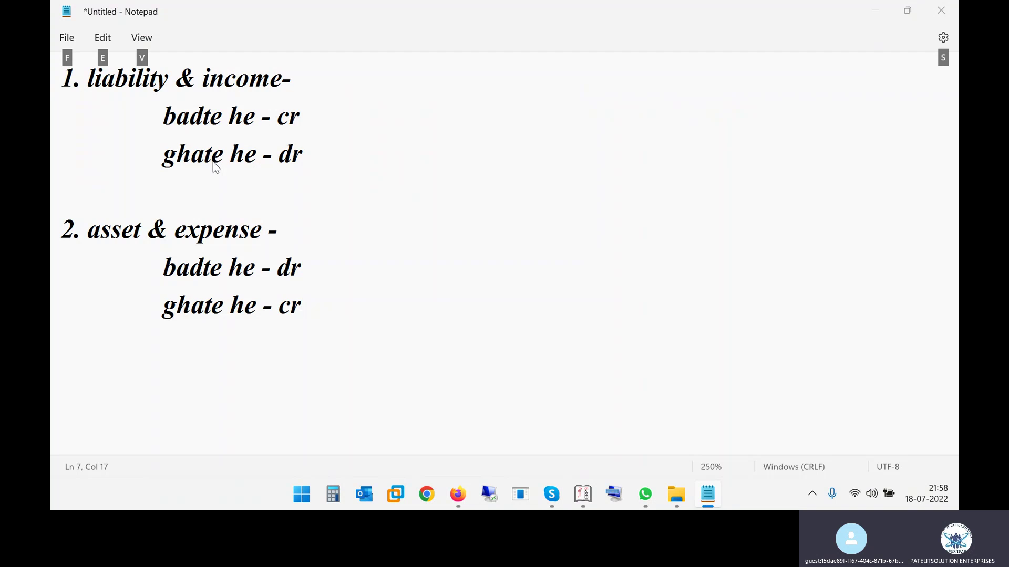
key(alt+Tab)
key(Tab)
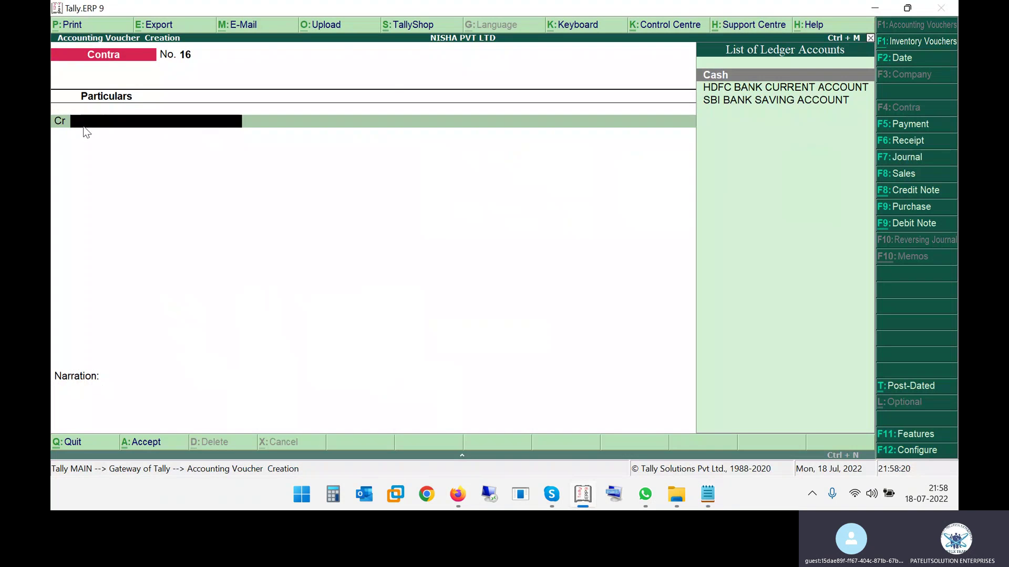
key(alt+Tab)
key(Tab)
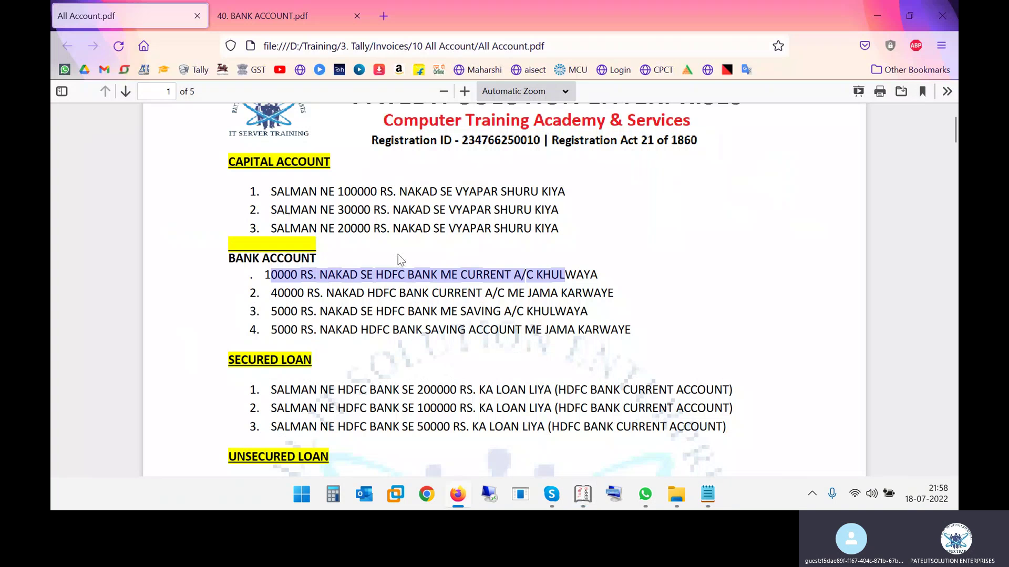
click(339, 273)
drag(320, 274, 359, 274)
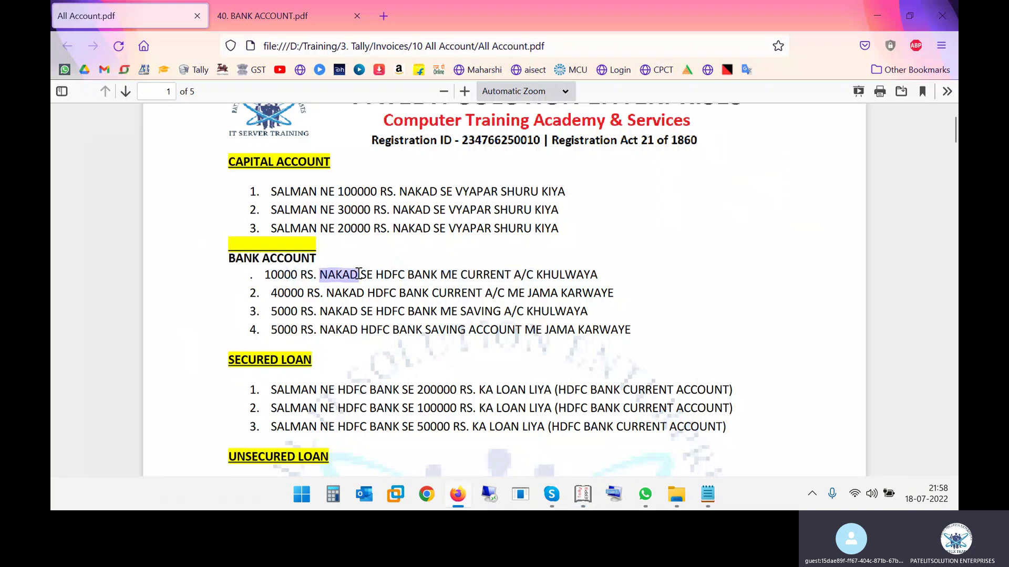
key(alt+Tab)
Credit Cash 10,000 and begin the HDFC Bank Current Account debit line
text(Cash)
key(Return)
key(alt+Tab)
key(alt+Tab)
text(100000)
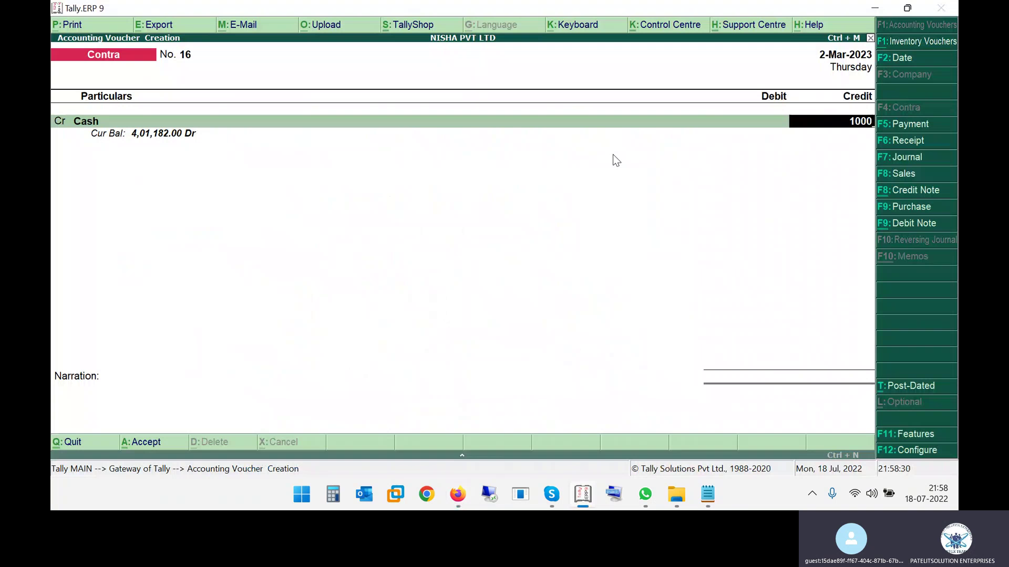
key(BackSpace)
key(Return)
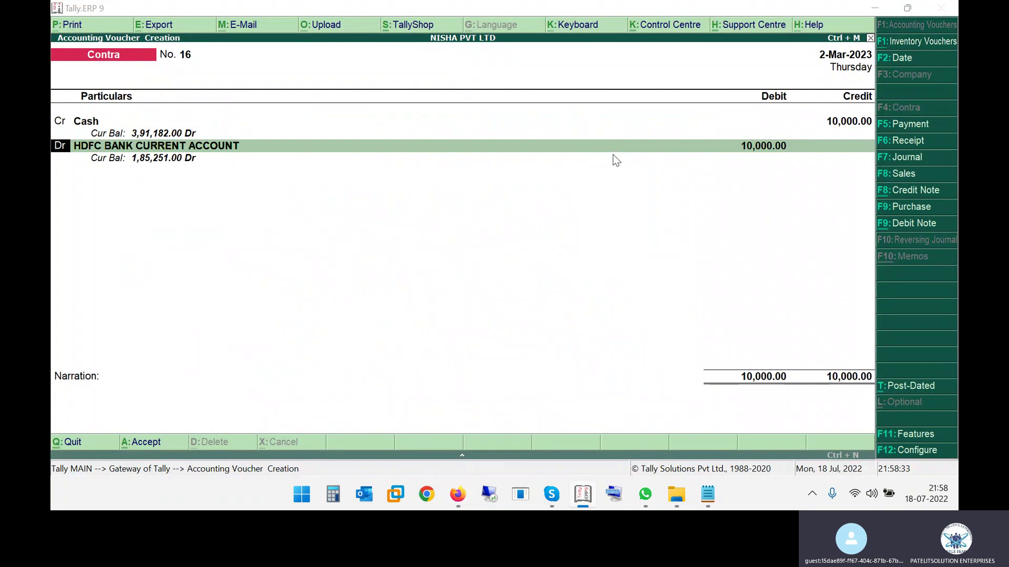
key(alt+Tab)
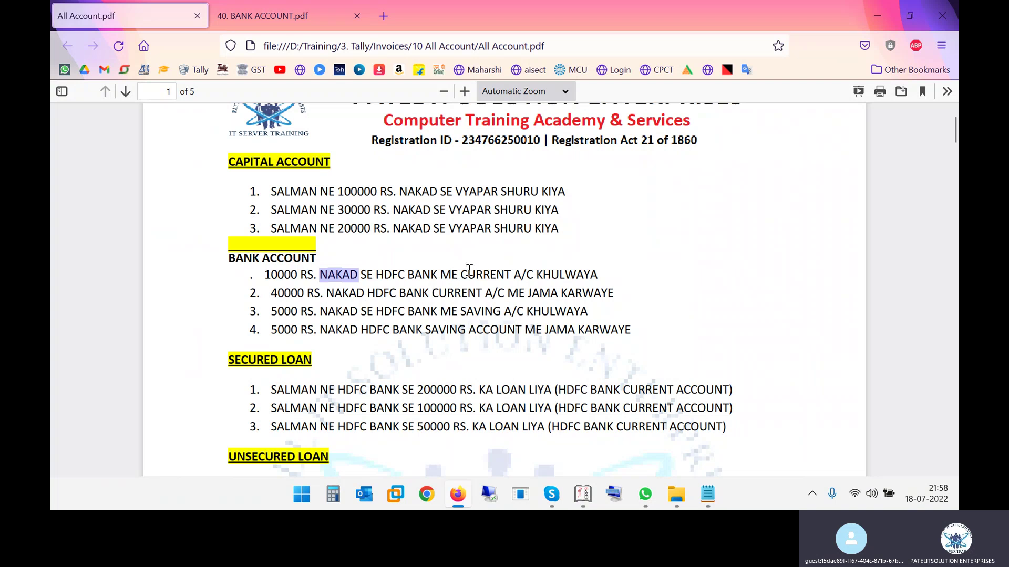
key(alt+Tab)
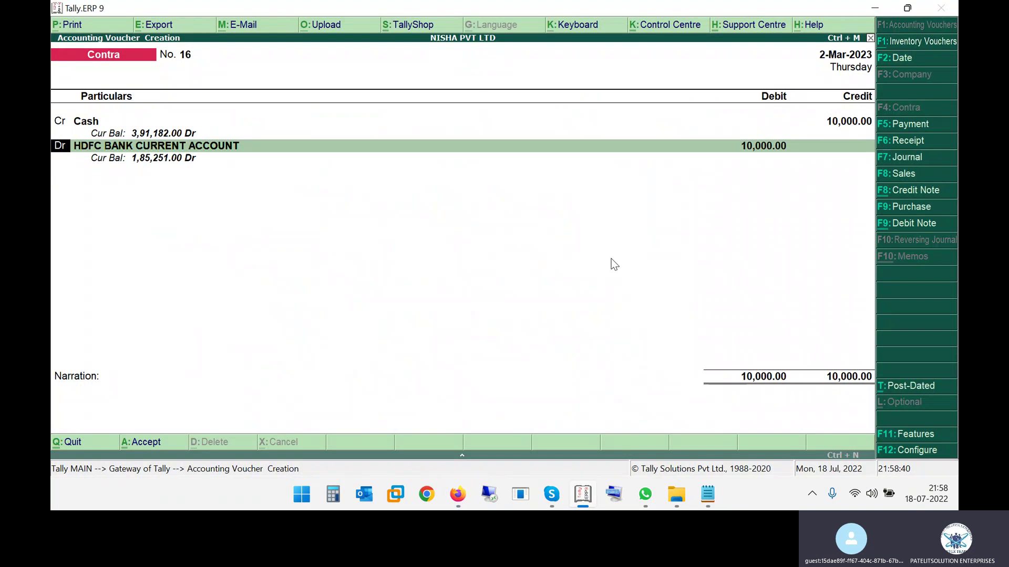
key(BackSpace)
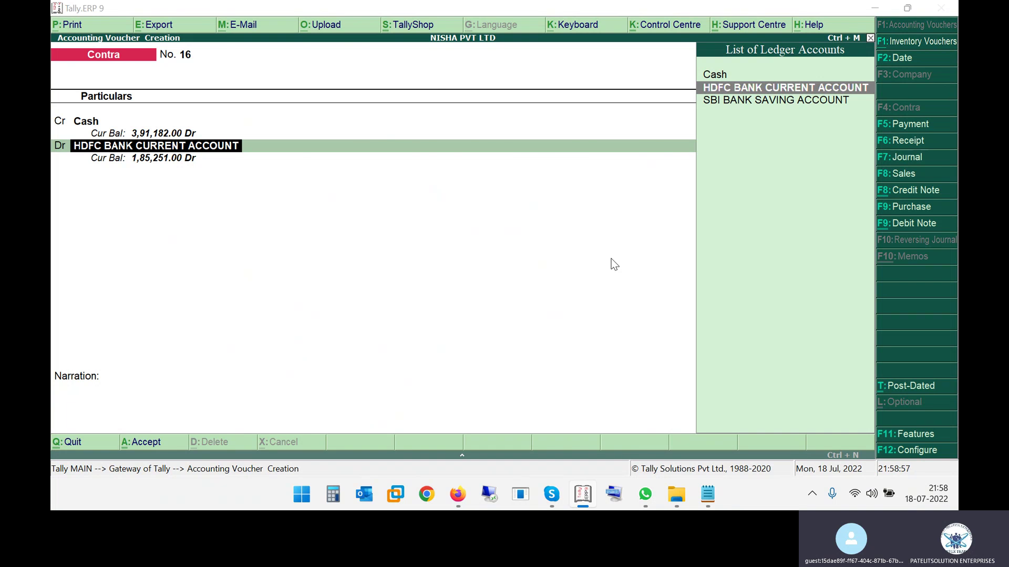
Quit the Contra voucher without saving, back to Gateway of Tally
key(alt+Tab)
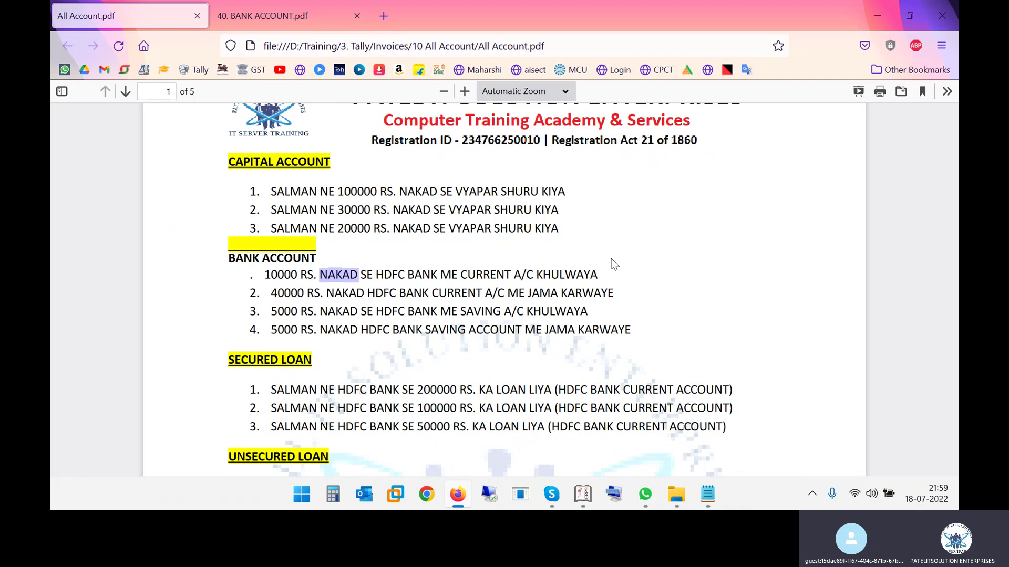
key(alt+Tab)
key(Escape)
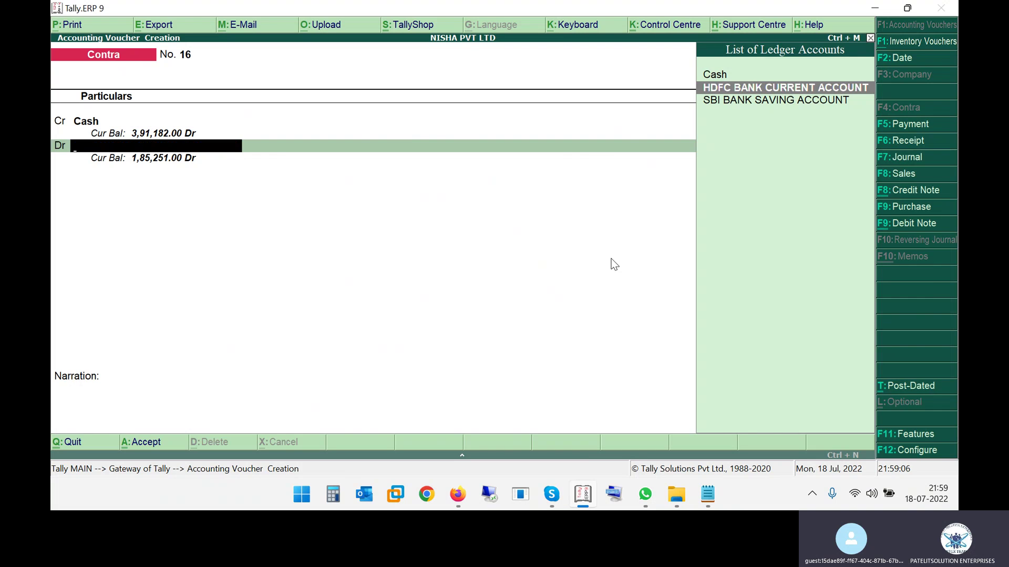
key(Escape)
key(y)
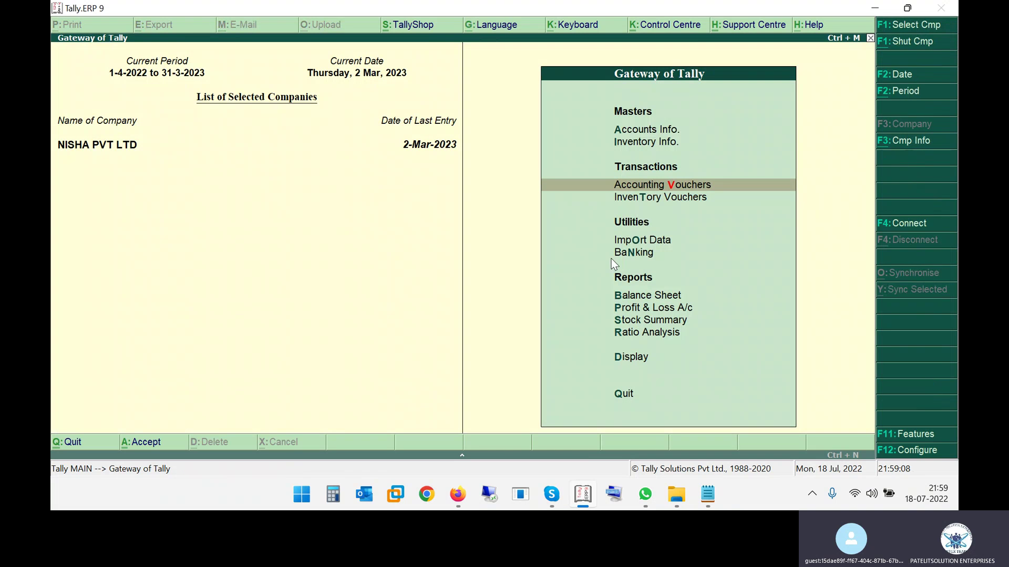
Create the company 'Nisha Journal Entry' with state Madhya Pradesh and accept it
key(alt+F3)
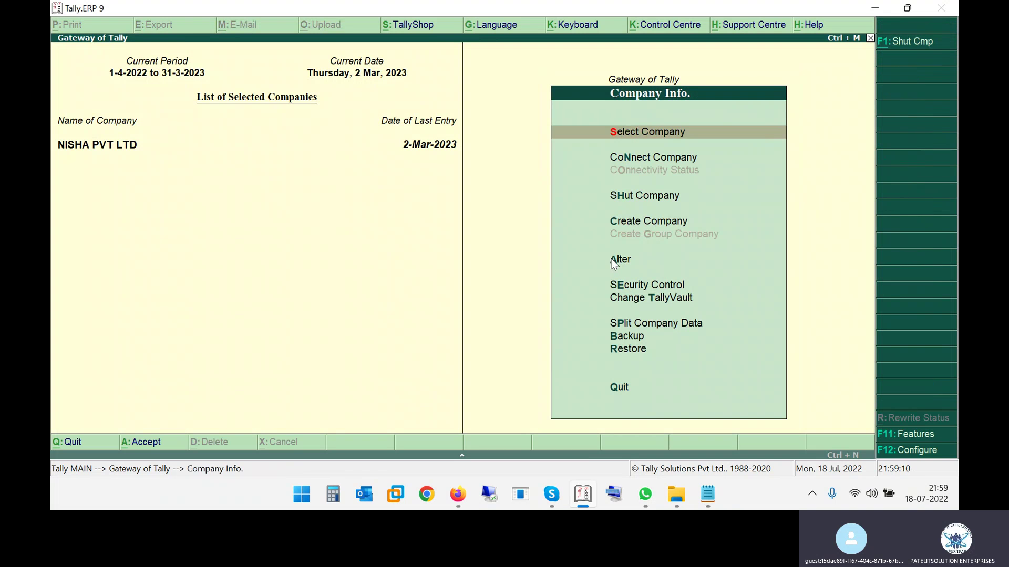
key(Down)
key(Down)
click(612, 259)
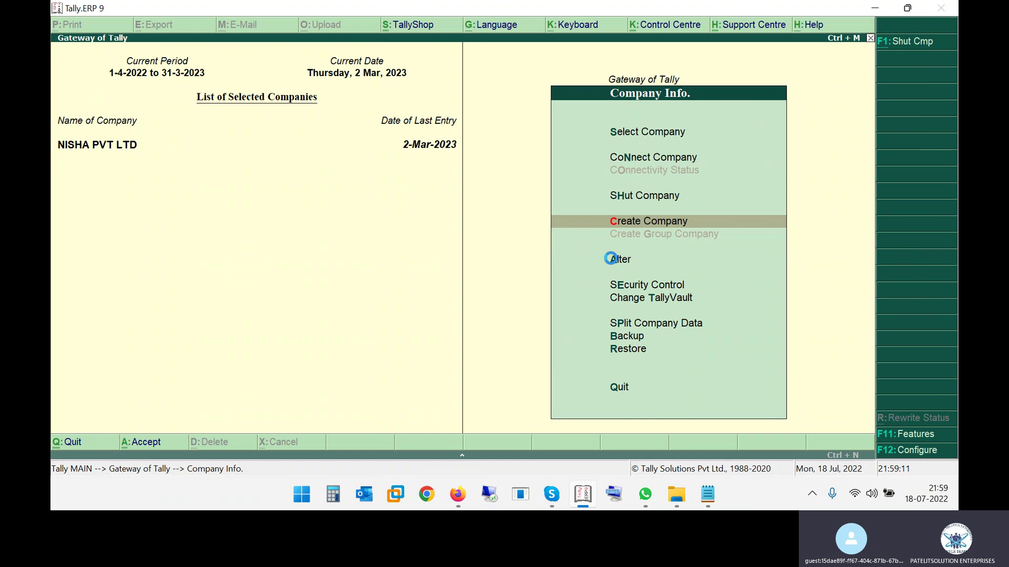
key(Return)
text(Nisha Journ)
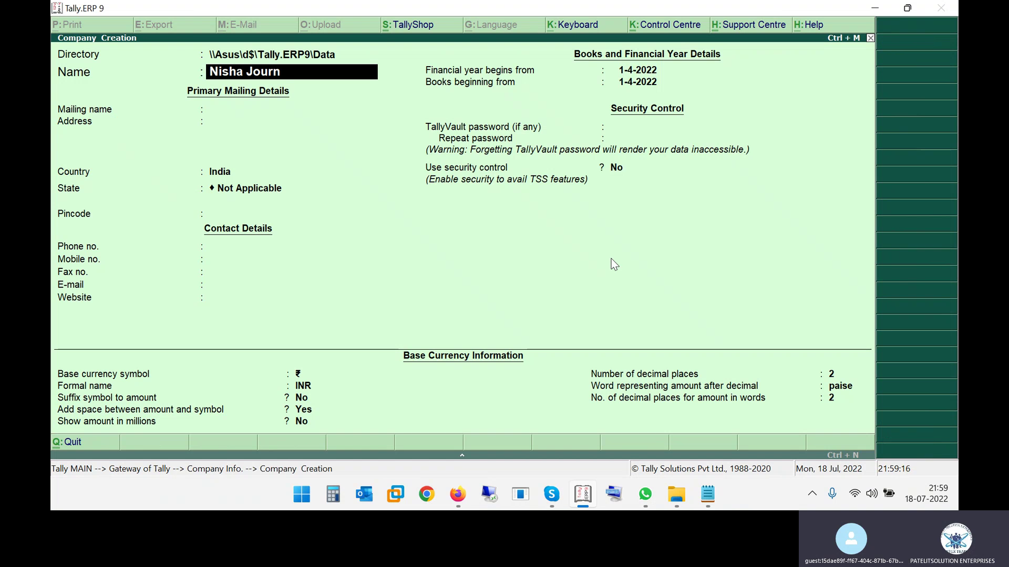
text(al Entry)
key(Return)
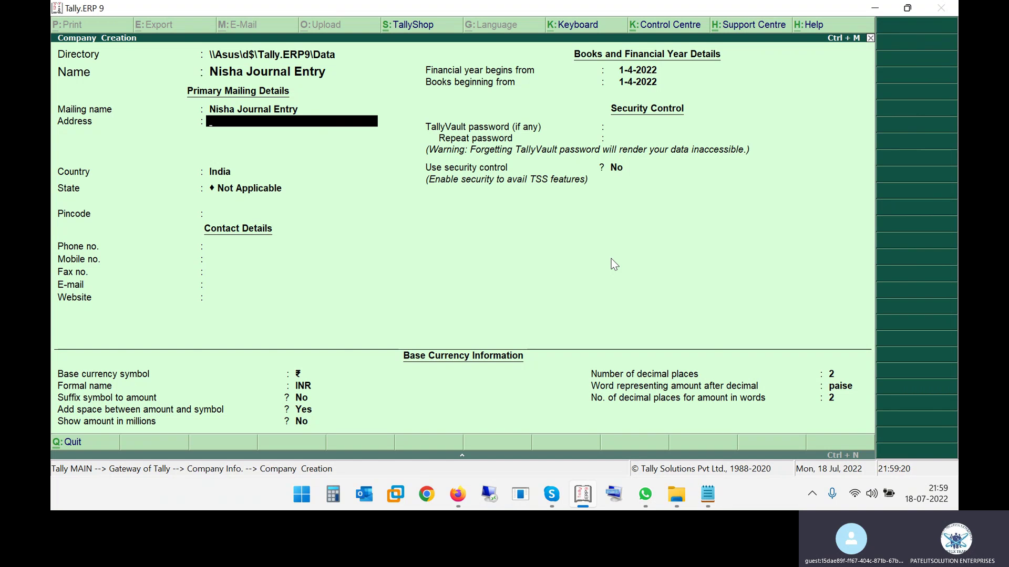
key(Return)
key(Return)
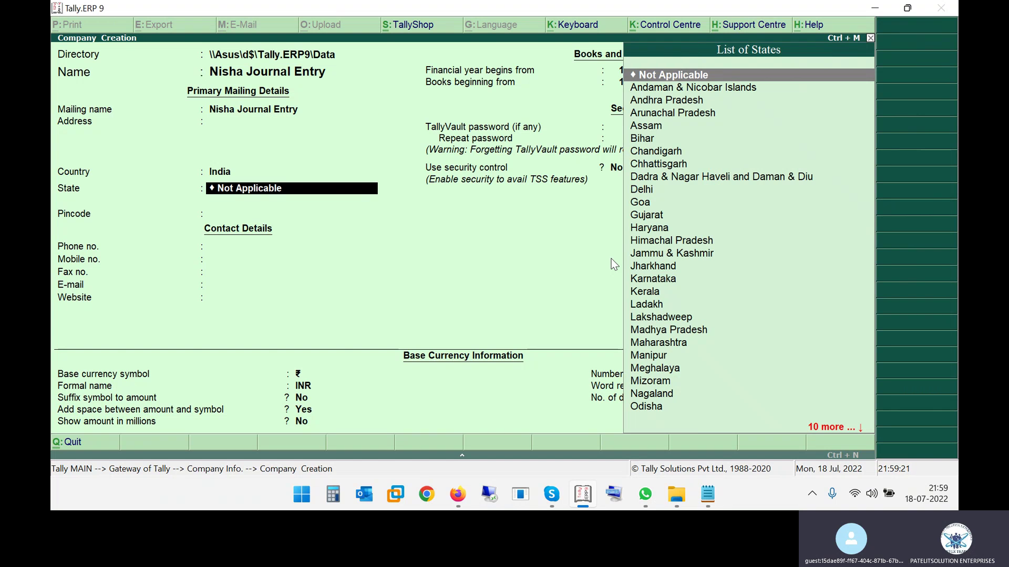
text(Ma)
key(Down)
key(Return)
key(Return)
key(Return)
key(Return)
key(Return)
key(Return)
key(Return)
key(Return)
key(Return)
key(Return)
key(Return)
key(Return)
key(Return)
key(Return)
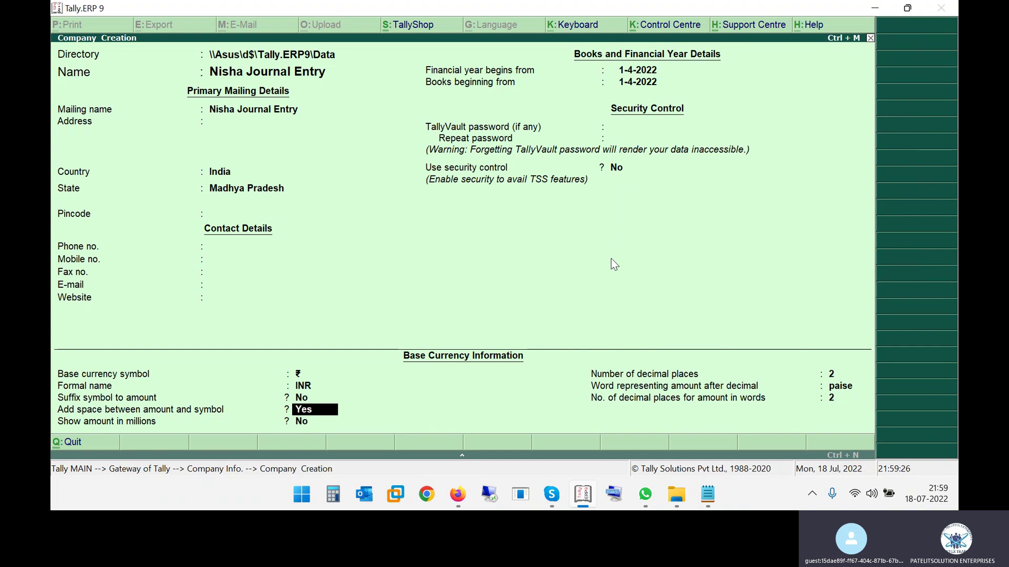
key(Return)
key(Return)
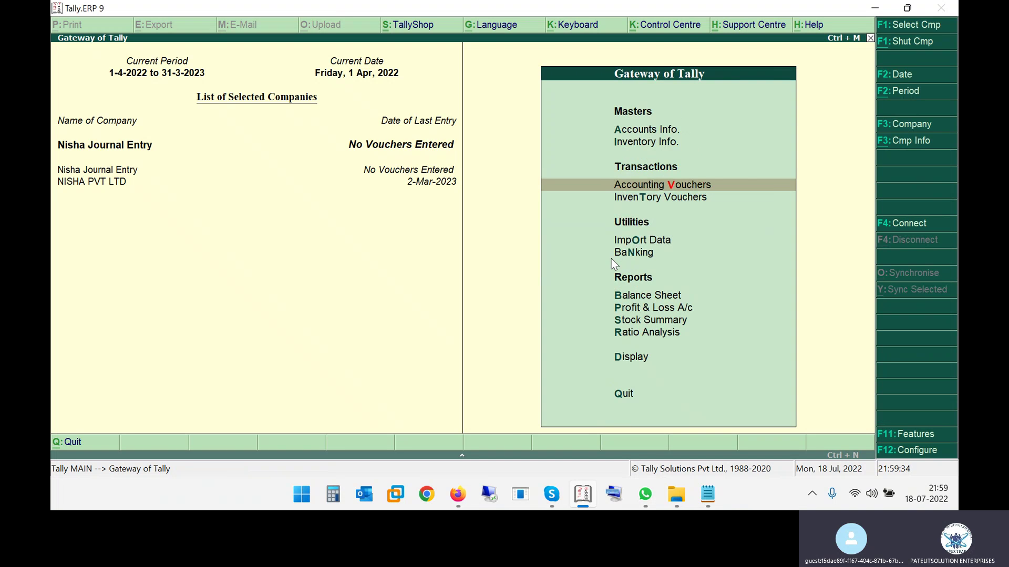
Set Enable GST to Yes for Nisha Journal Entry, enter the company's GSTIN, and accept
key(F11)
key(Down)
key(Down)
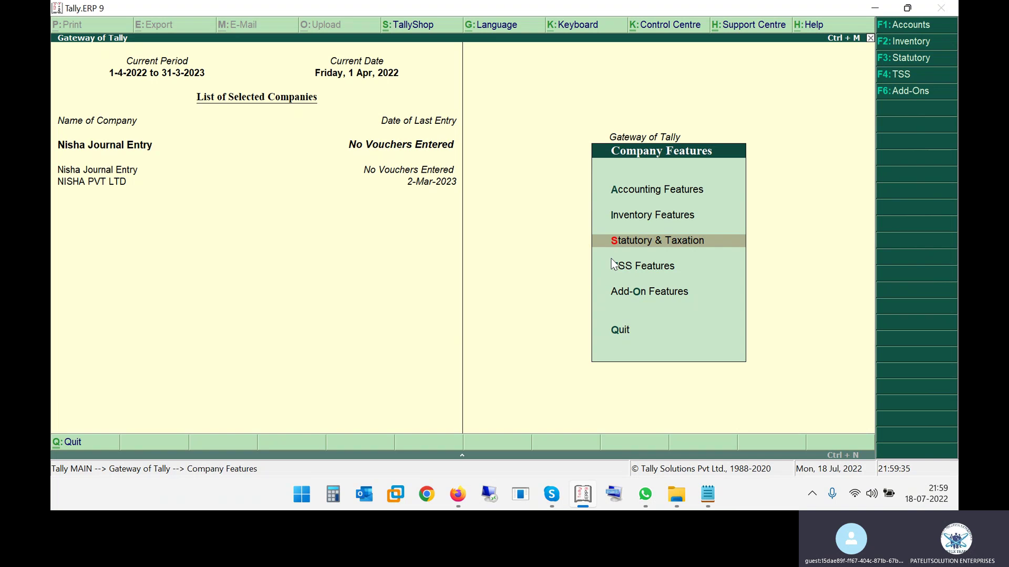
key(Return)
key(Down)
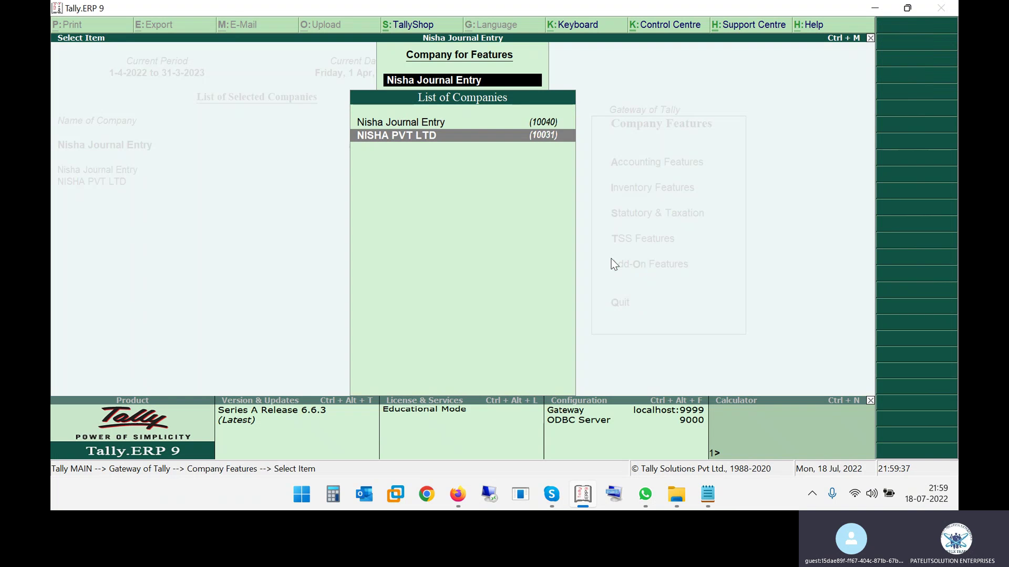
key(Return)
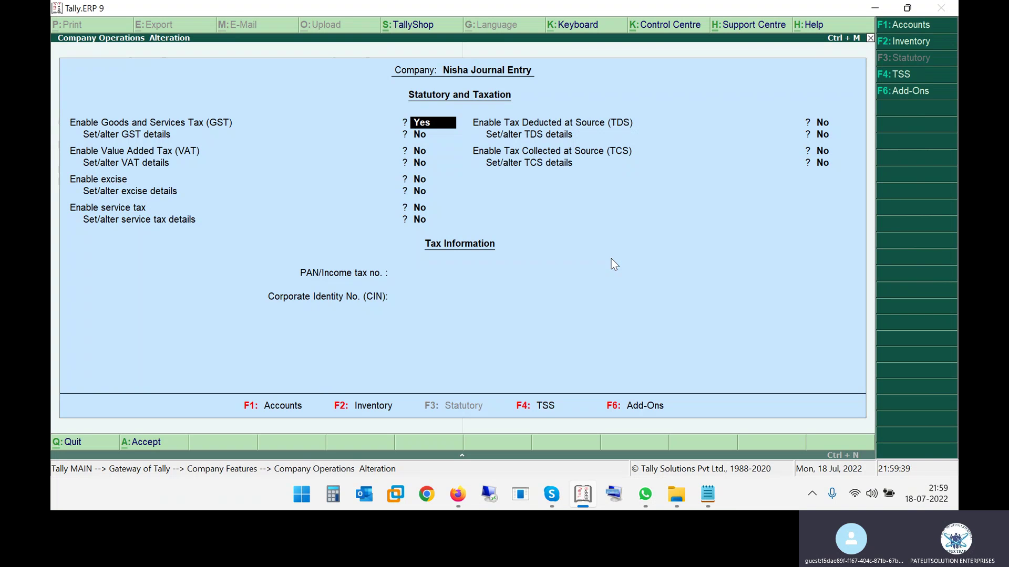
key(Return)
key(Return)
key(Return)
key(Return)
key(Return)
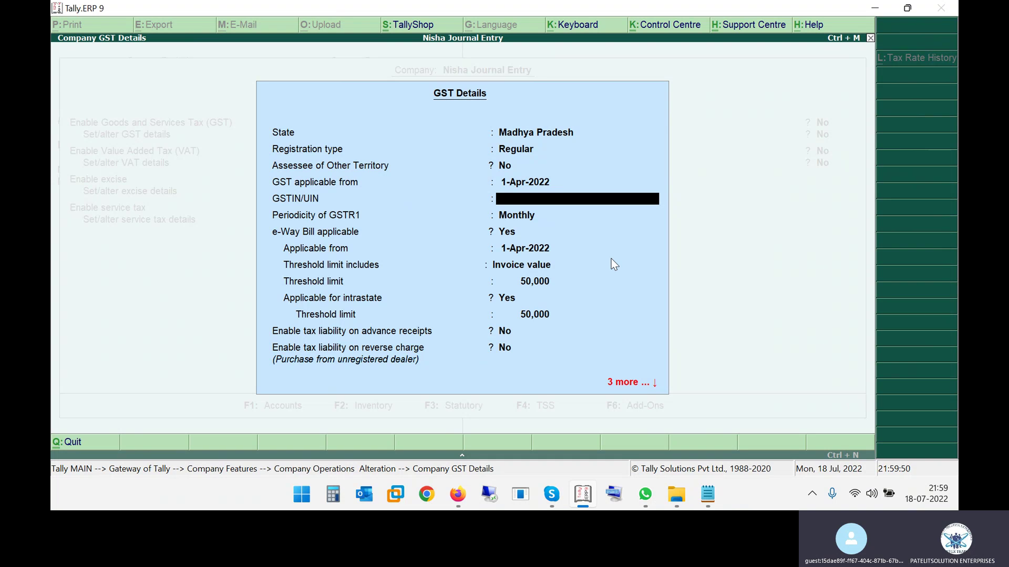
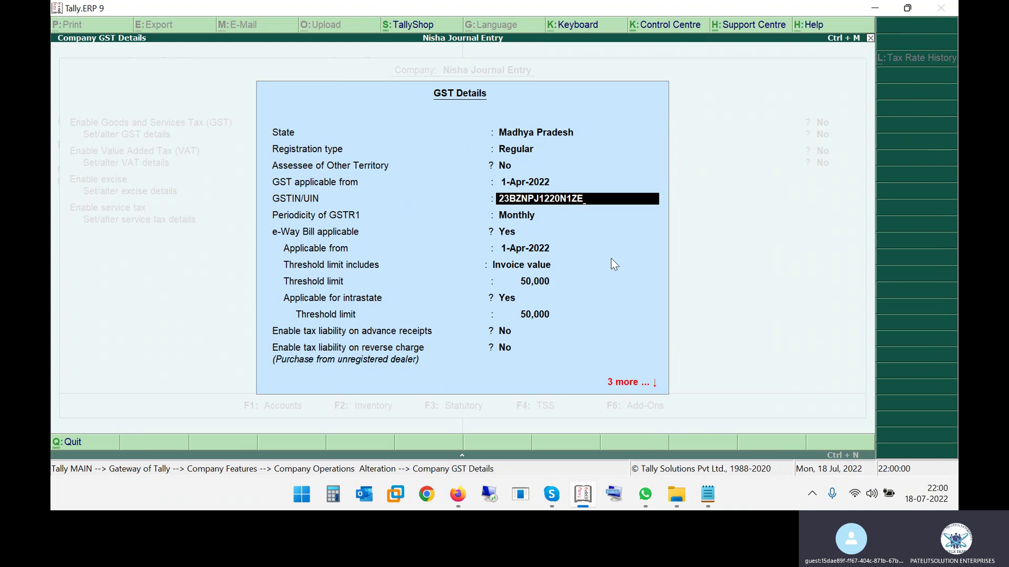
key(Return)
key(Return)
key(Return)
key(Return)
key(Return)
key(Return)
key(Return)
key(Return)
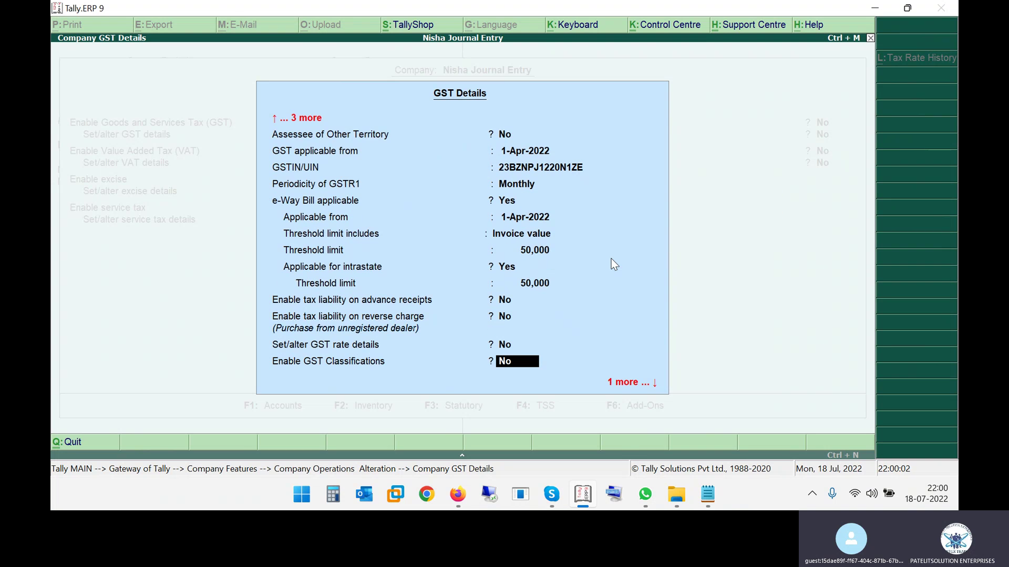
key(Return)
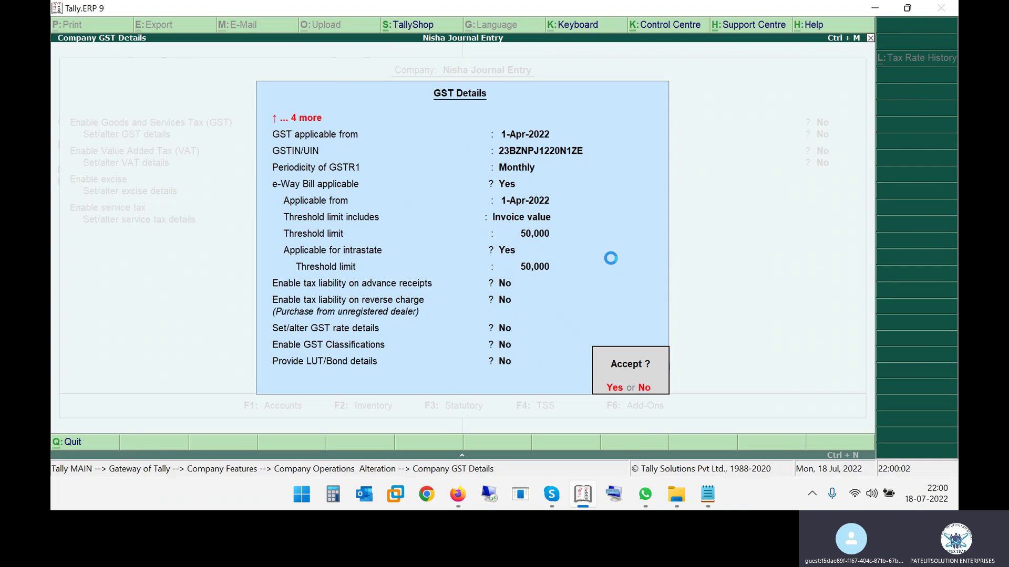
key(Return)
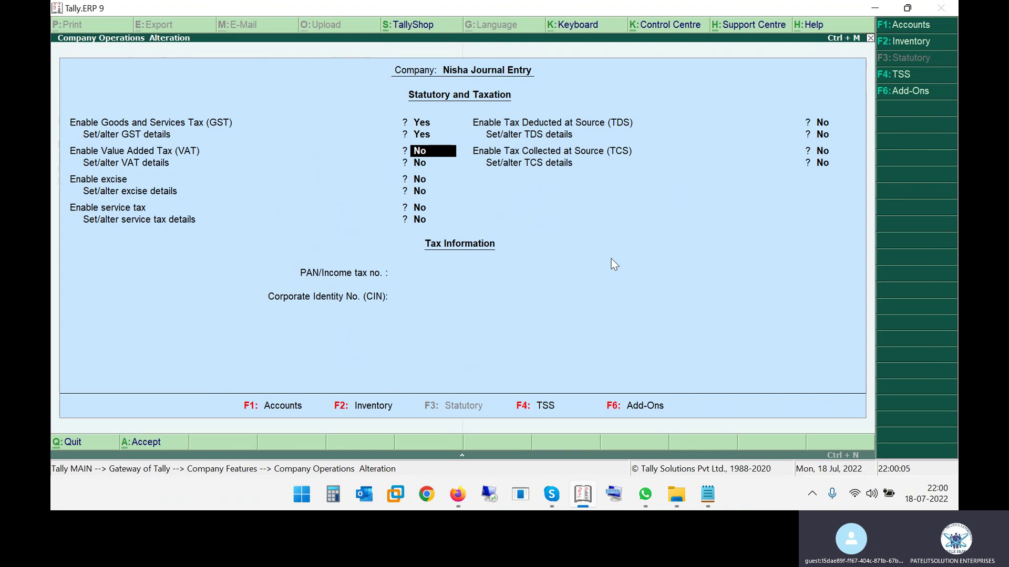
key(ctrl+a)
Quit Tally and relaunch Tally.ERP 9 by searching 'tally' in Windows Start
key(Escape)
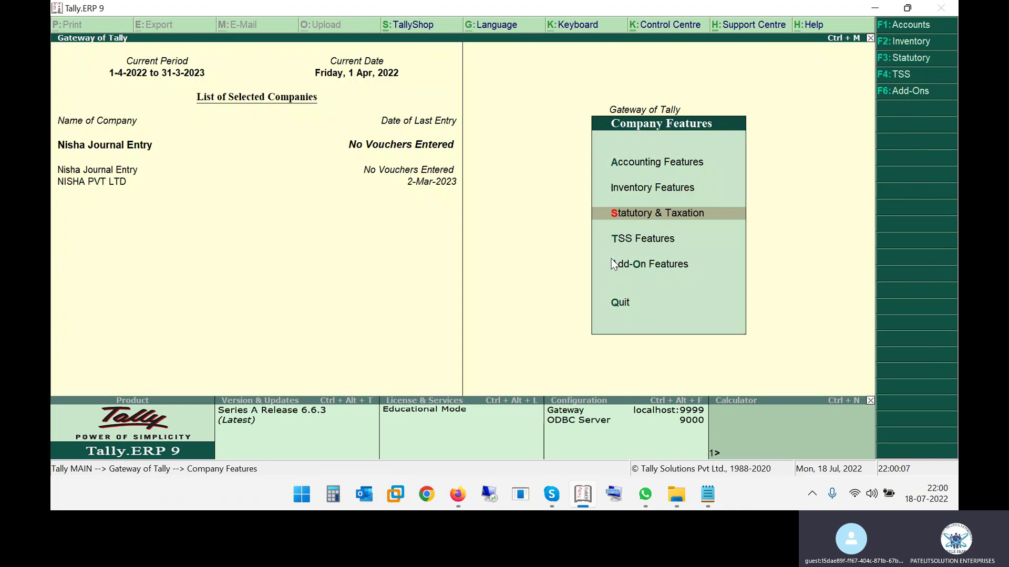
key(Escape)
key(Escape)
key(alt+Tab)
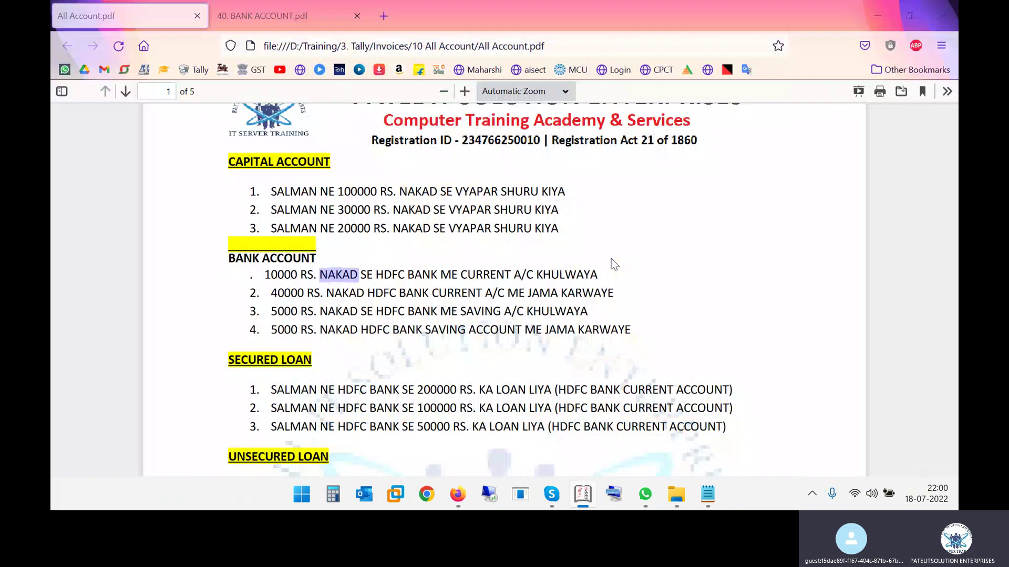
key(super)
text(tally)
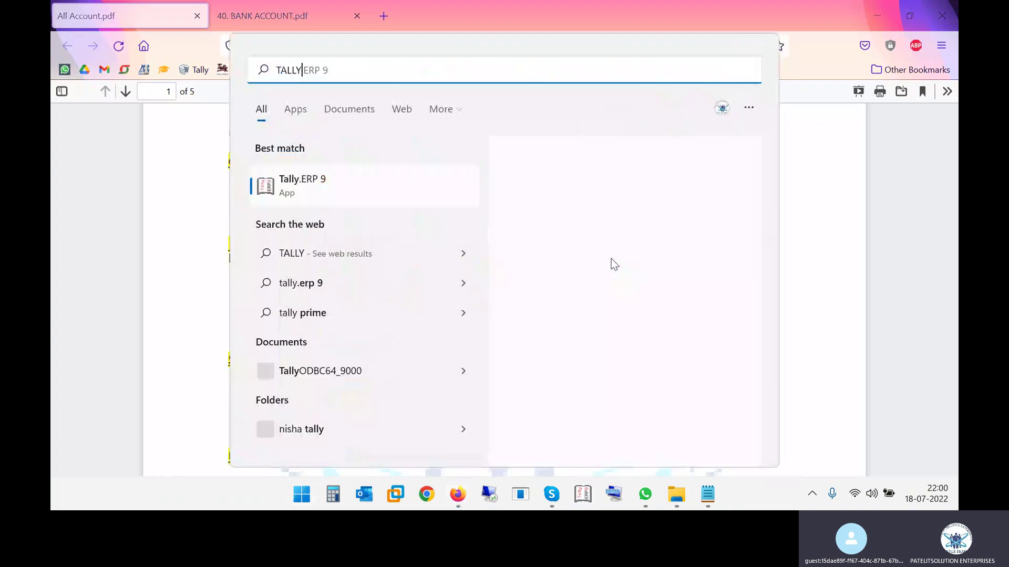
key(Return)
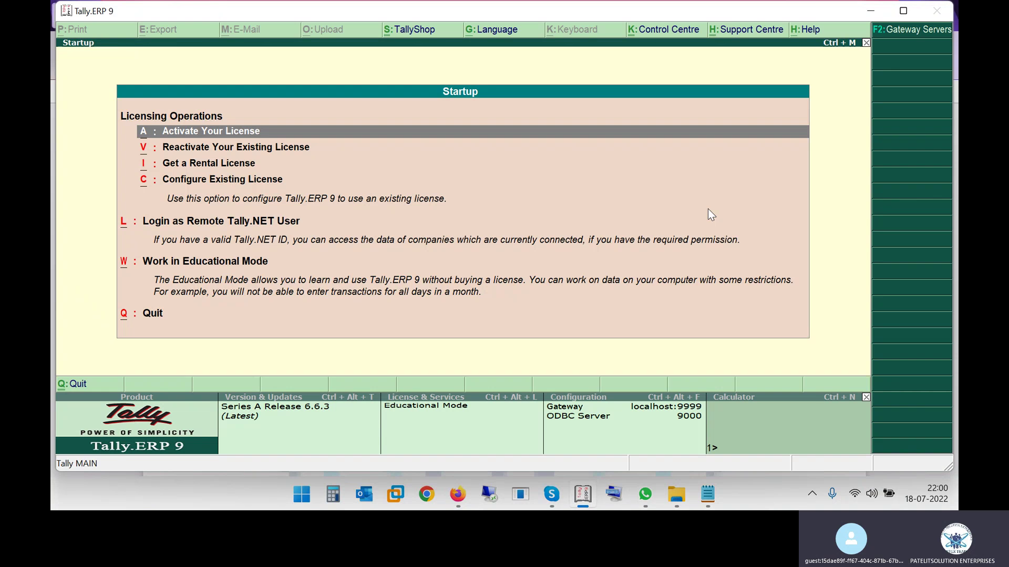
Load Nisha Journal Entry in Educational Mode and open accounting voucher entry
key(w)
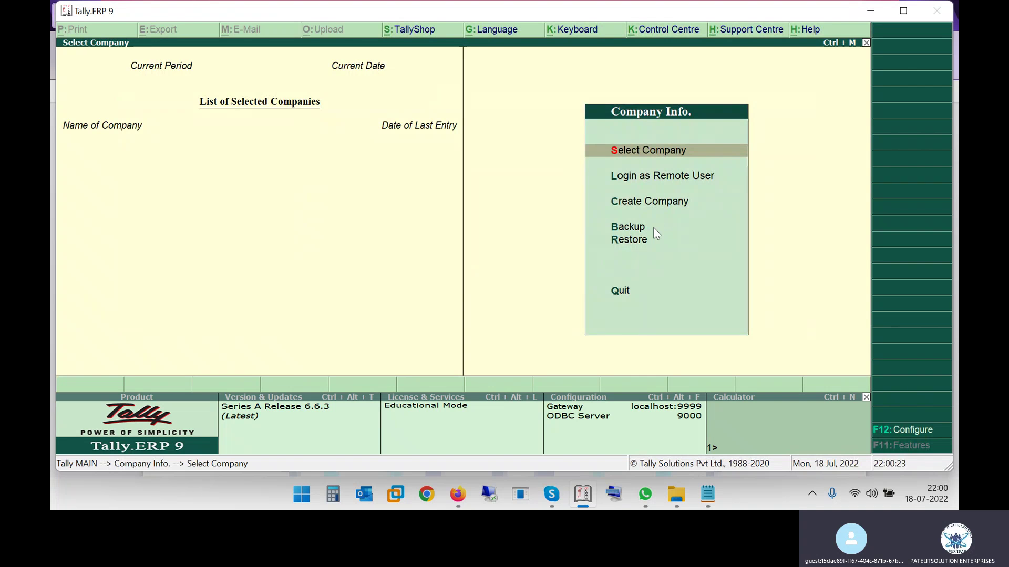
text(NIS)
key(Up)
key(Return)
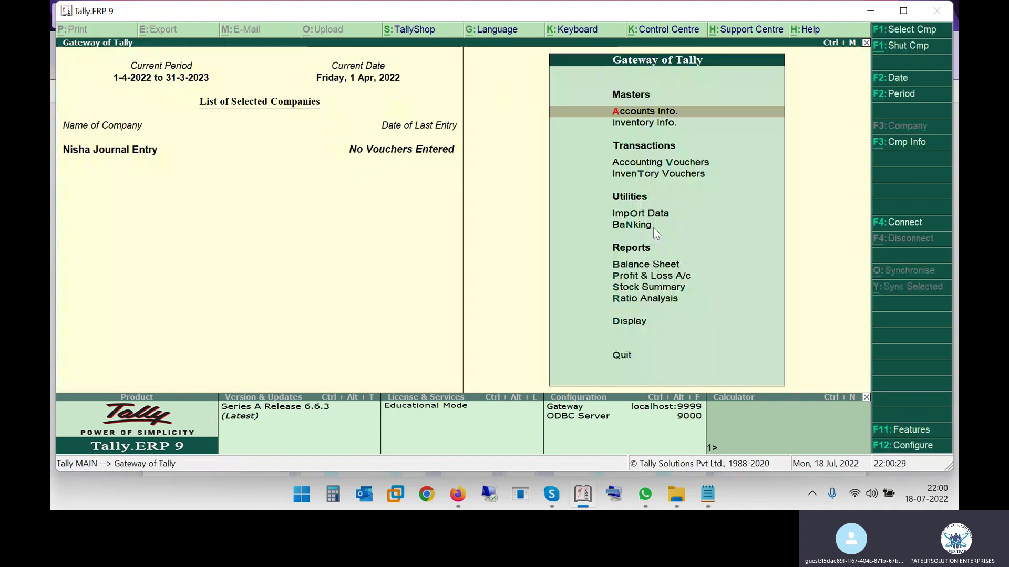
key(v)
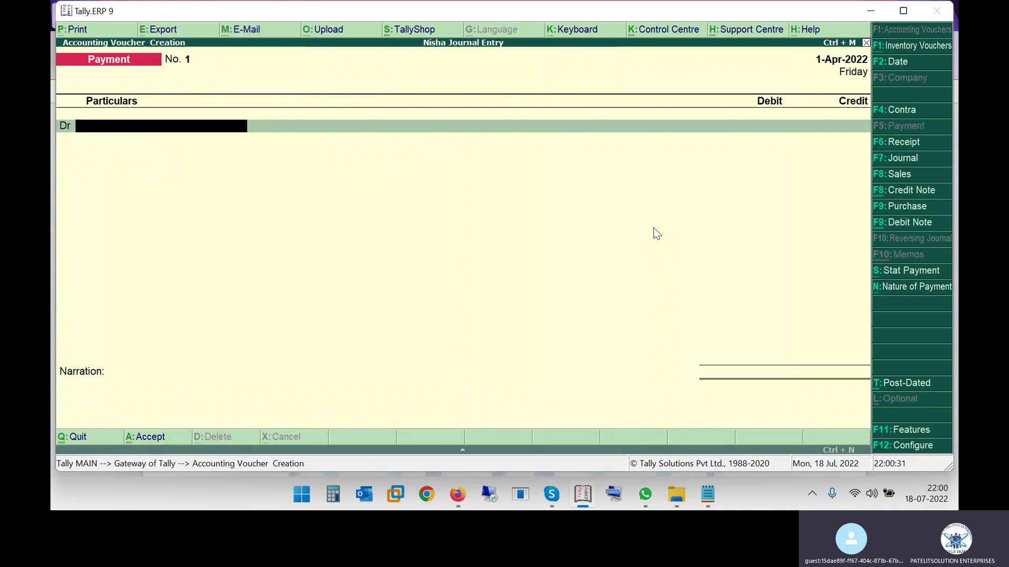
Switch to a Contra voucher and abandon creating the HDFC ledger
key(F4)
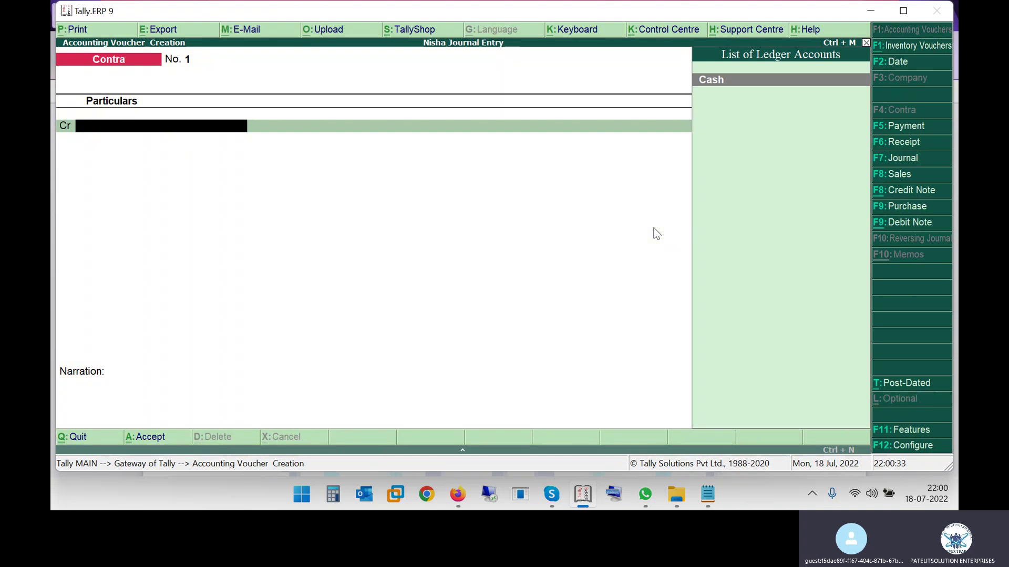
double_click(455, 12)
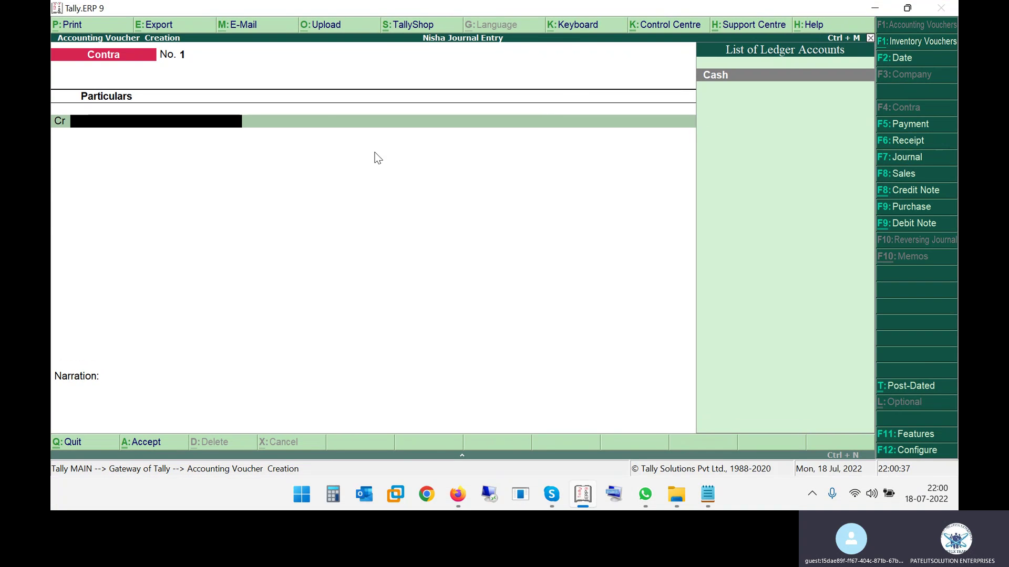
key(alt+c)
text(HDFC)
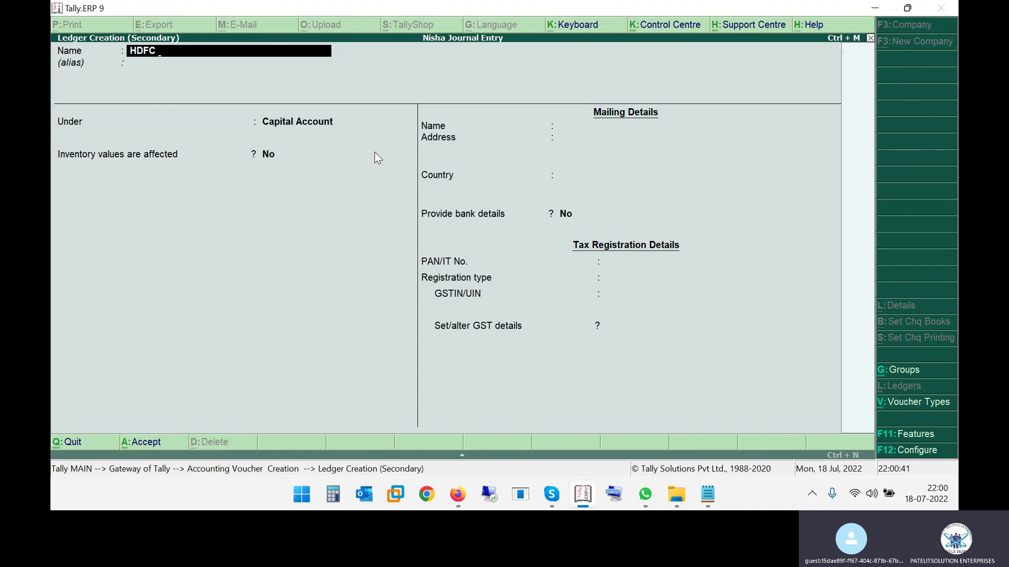
key(alt+Tab)
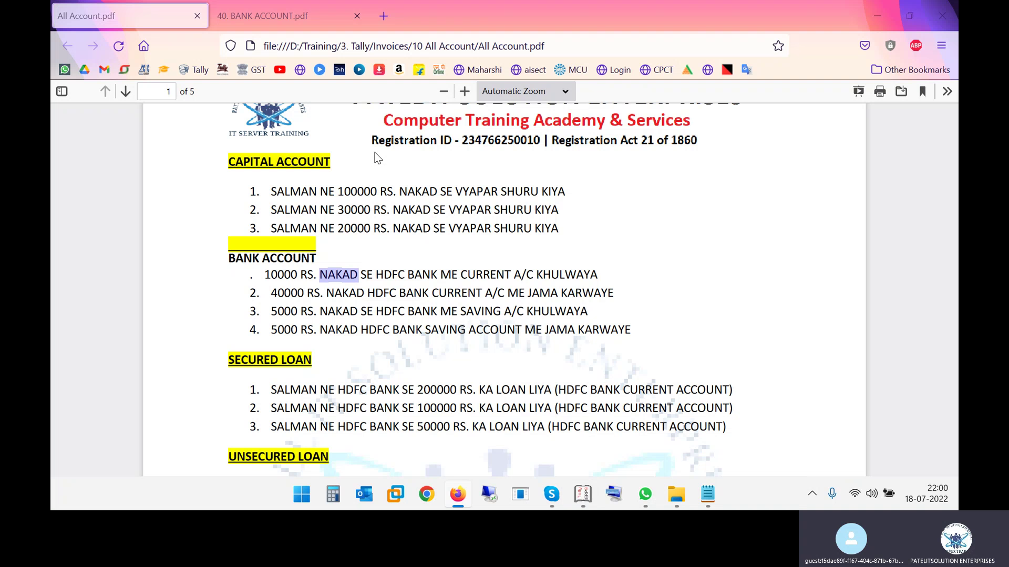
key(alt+Tab)
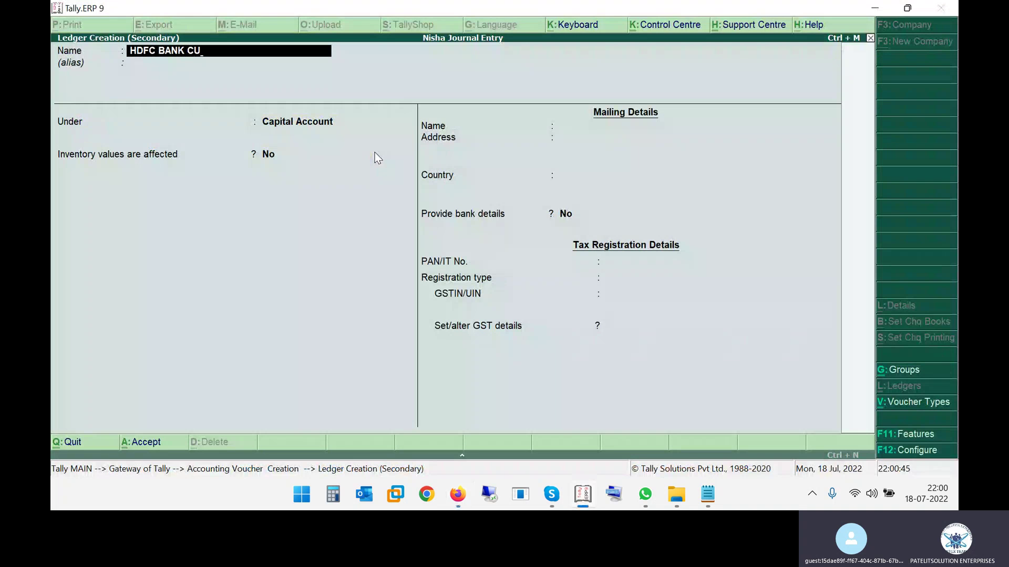
key(Escape)
key(Escape)
key(Return)
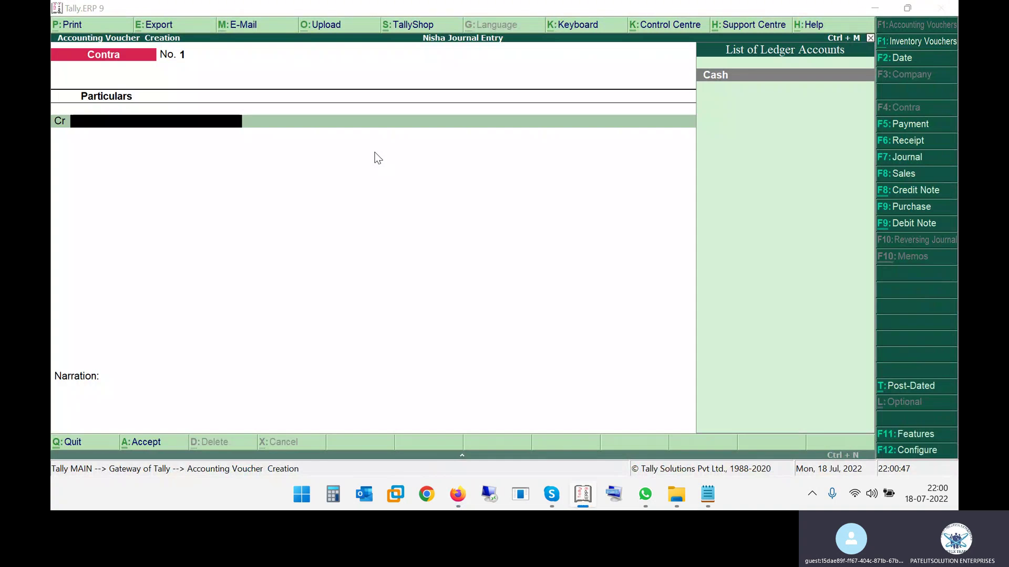
Credit Cash 10000, dismiss the negative cash warning, and quit the voucher unsaved
text(CASH)
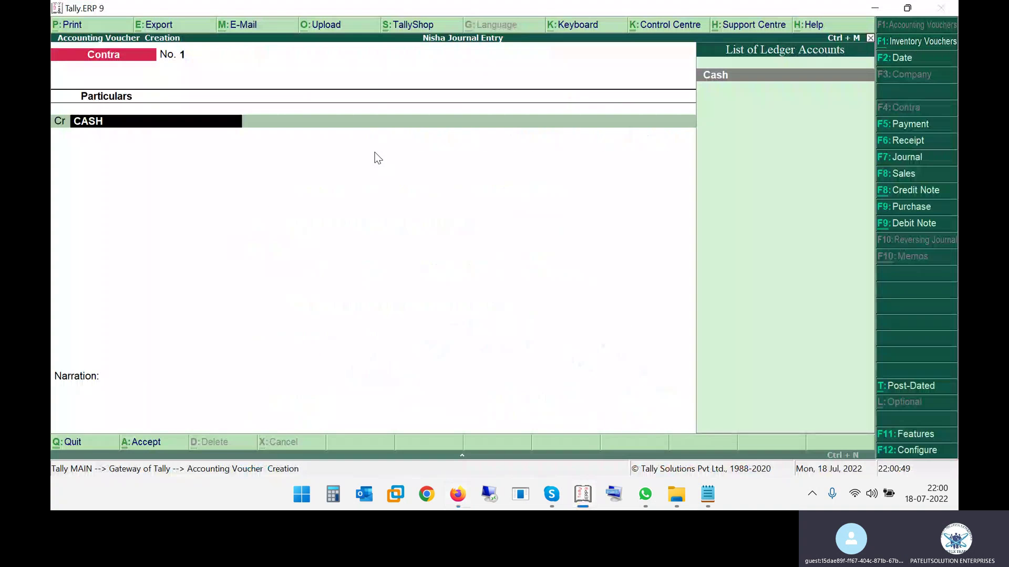
key(Return)
text(10000)
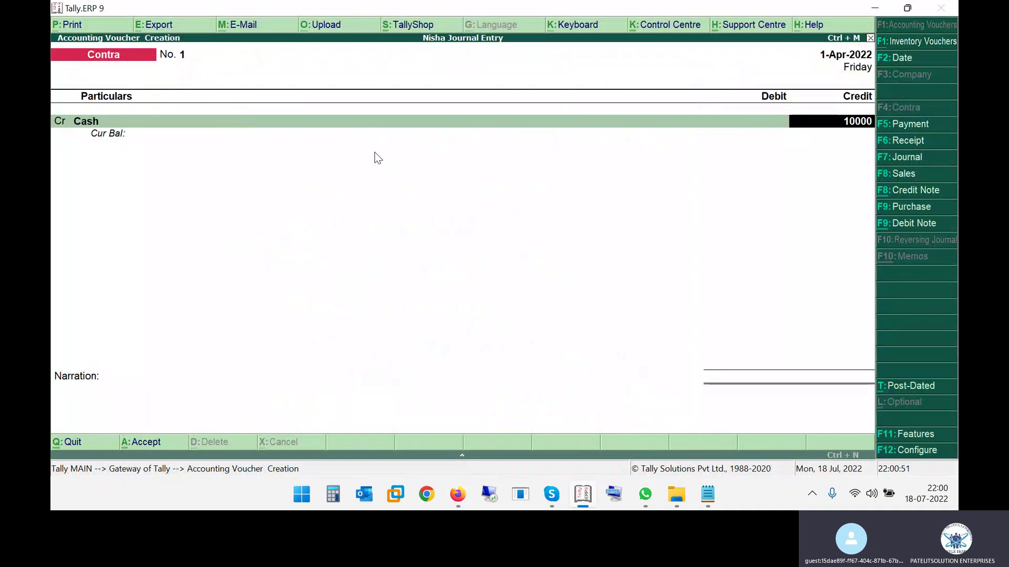
key(Return)
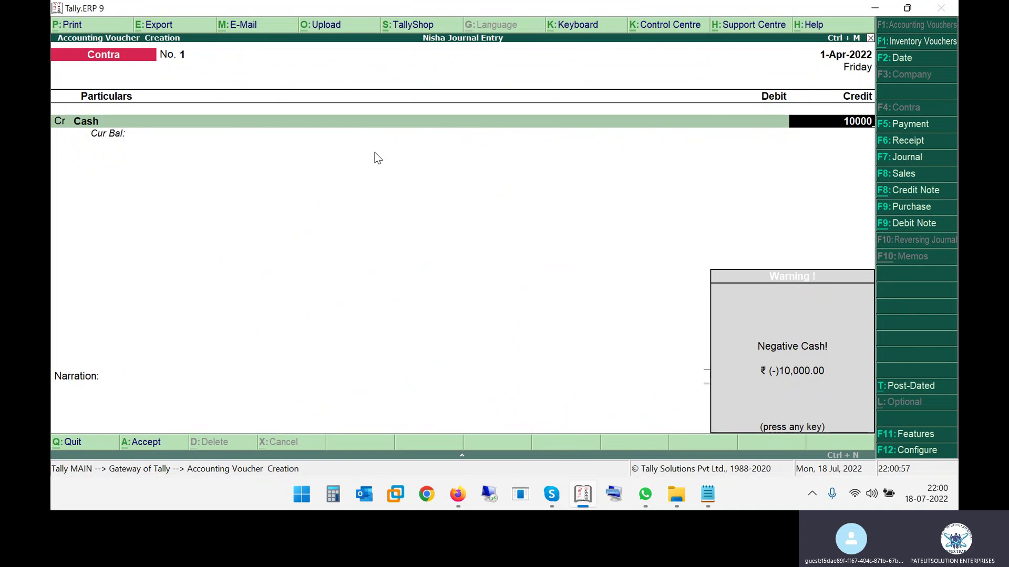
key(Return)
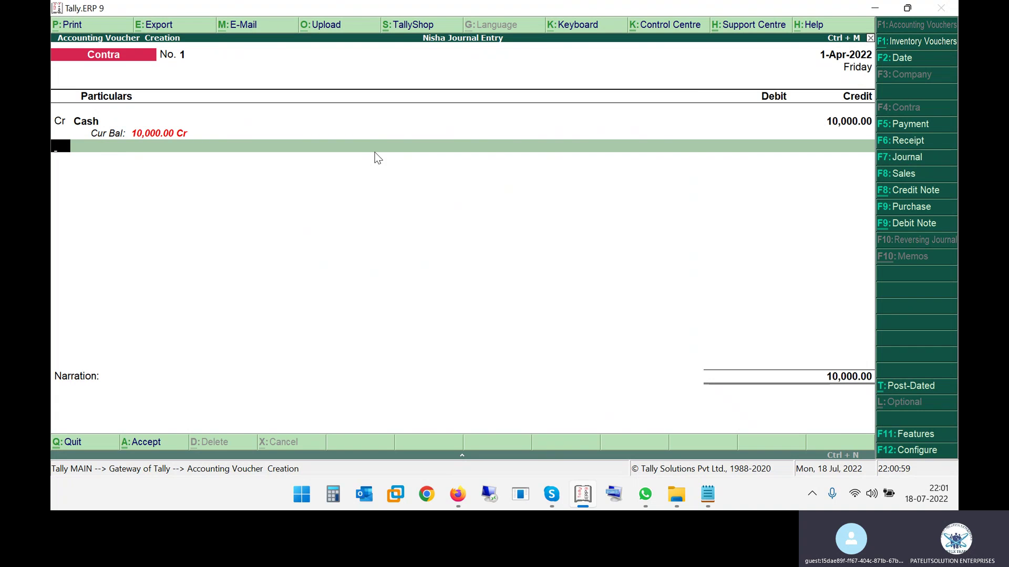
key(Escape)
key(y)
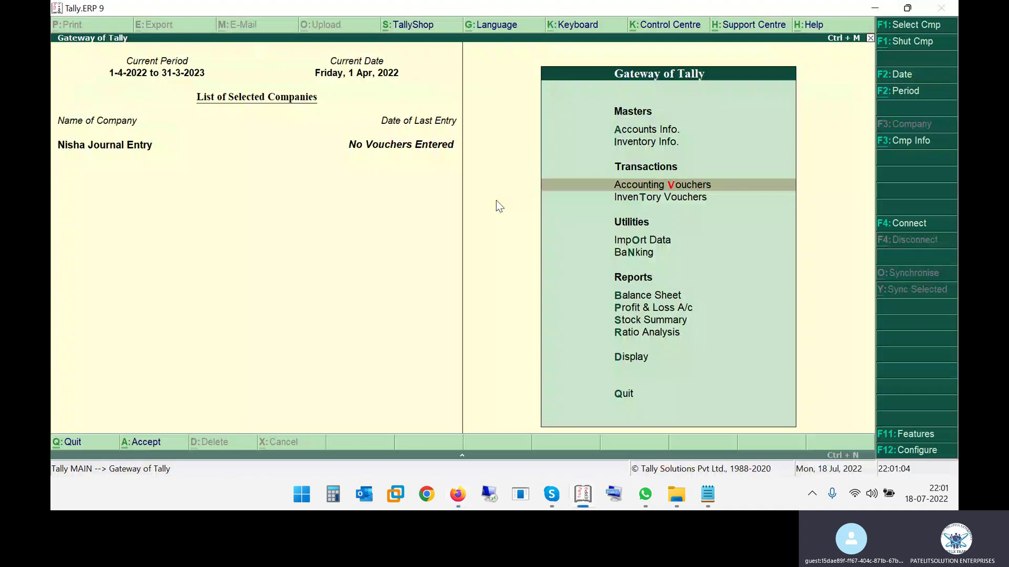
Start a Receipt voucher, checking the capital entries in the PDF
key(Return)
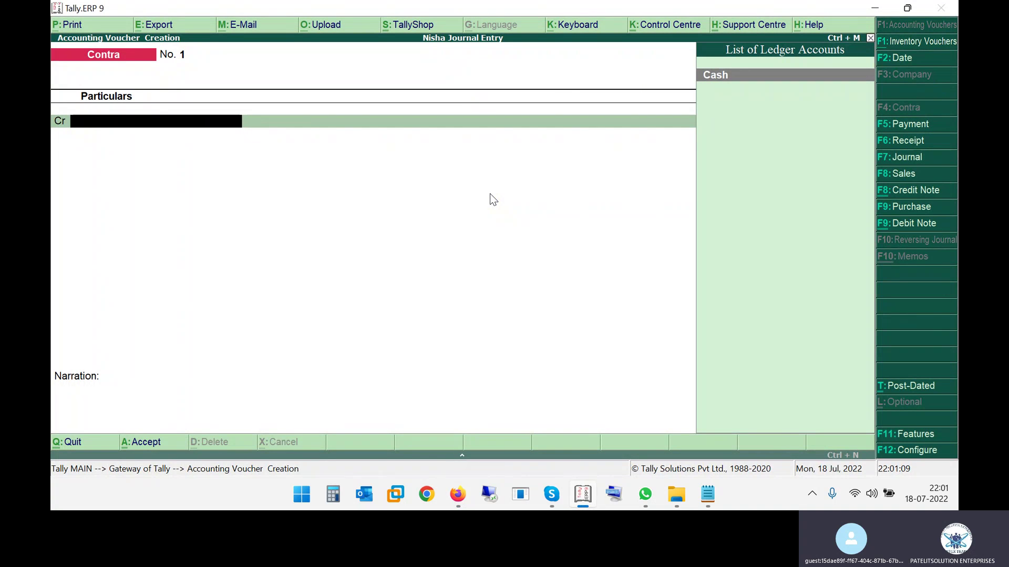
key(F6)
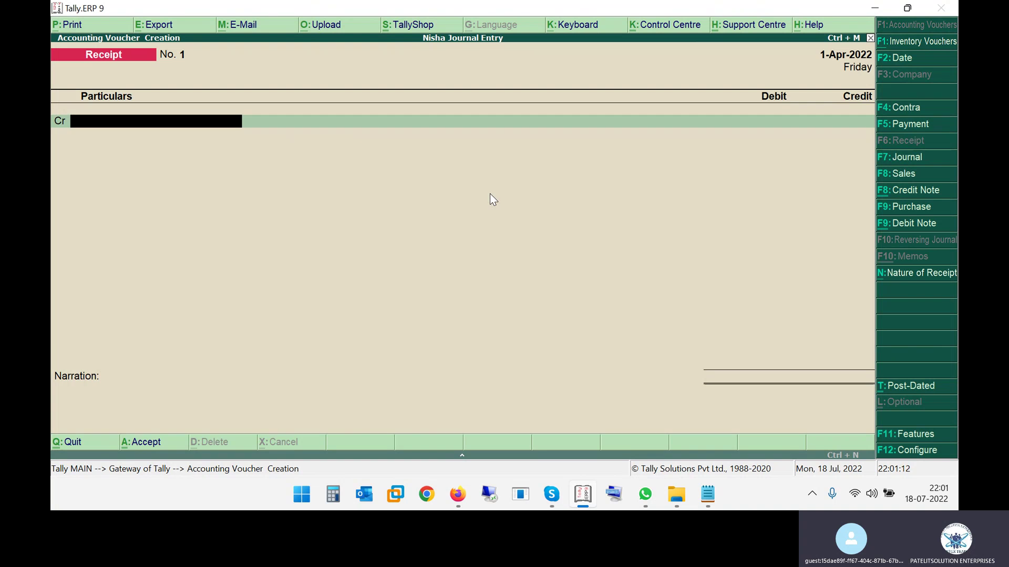
key(alt+Tab)
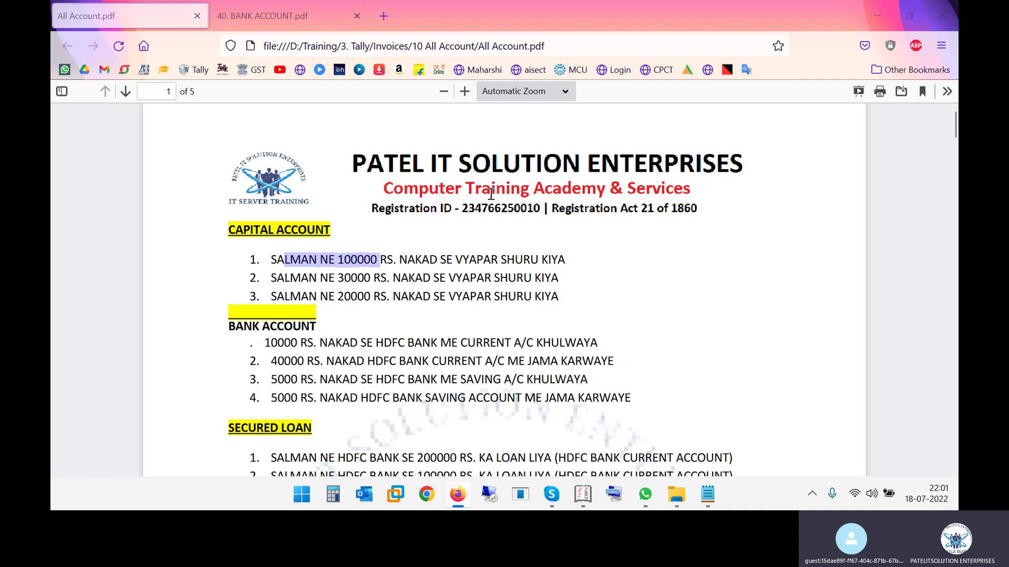
key(alt+Tab)
Create ledger CAPITAL ACCOUNT under Capital Account and credit it 100000
key(alt+c)
text(CAP)
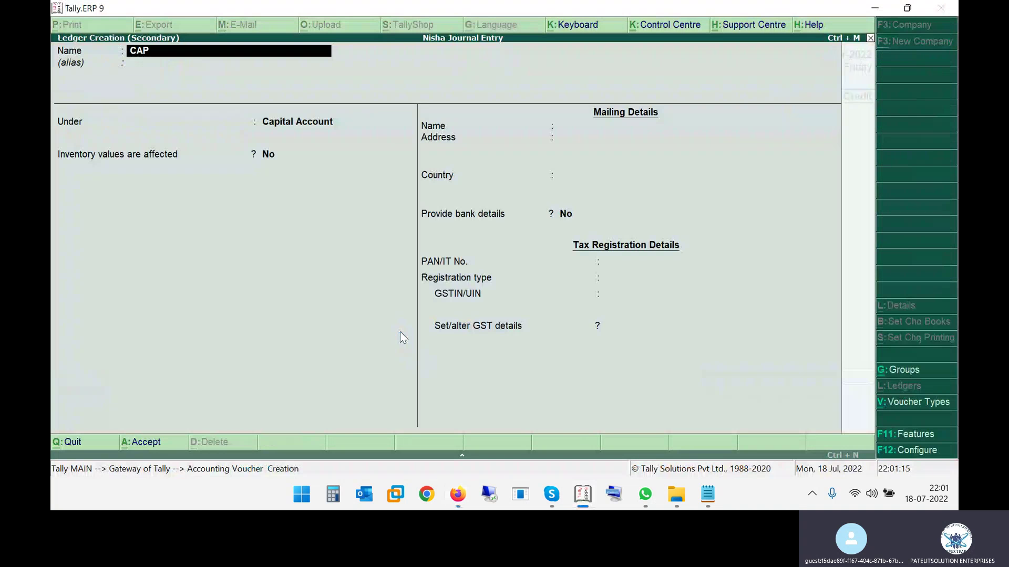
text(ITAL ACCOUNT)
key(Return)
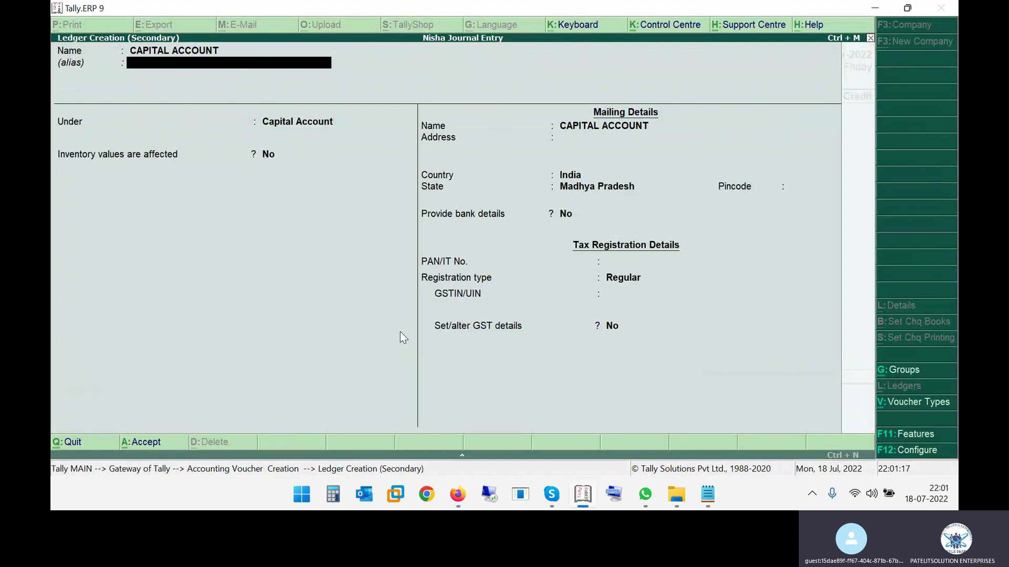
key(Return)
key(Return)
key(Return)
key(Return)
key(Return)
key(Return)
key(Return)
key(Return)
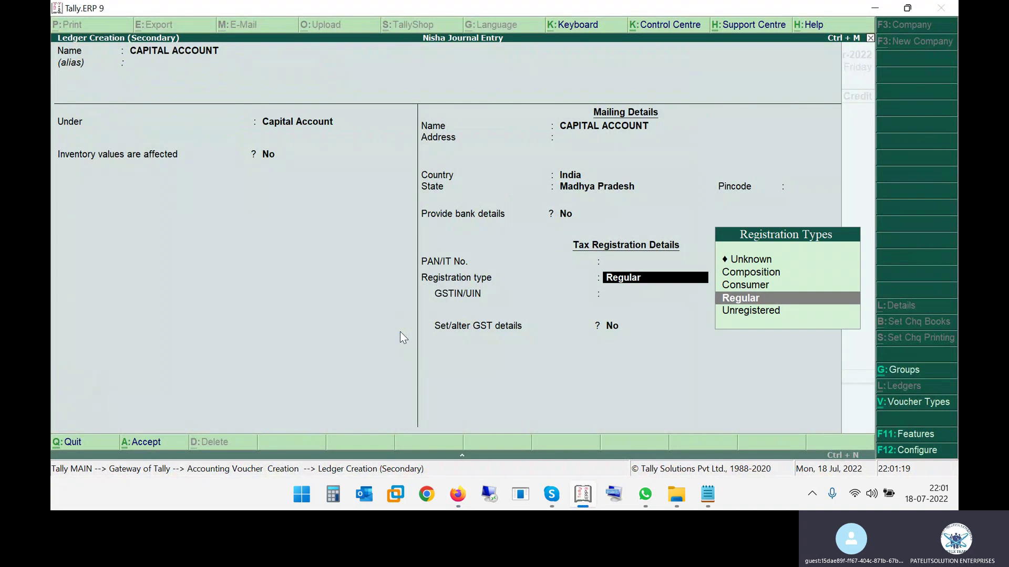
key(Return)
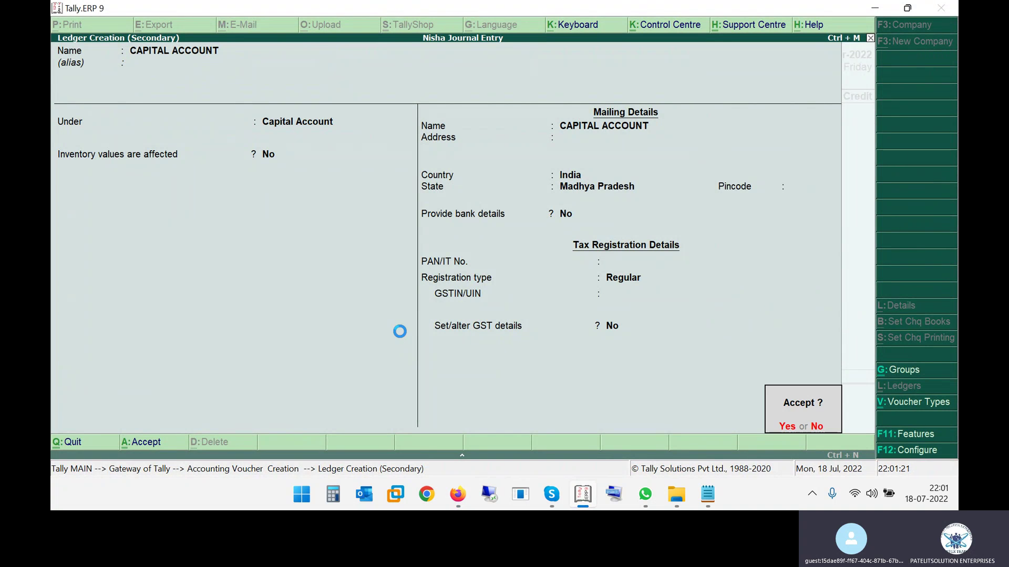
key(Return)
key(Return)
key(alt+Tab)
key(alt+Tab)
text(100000)
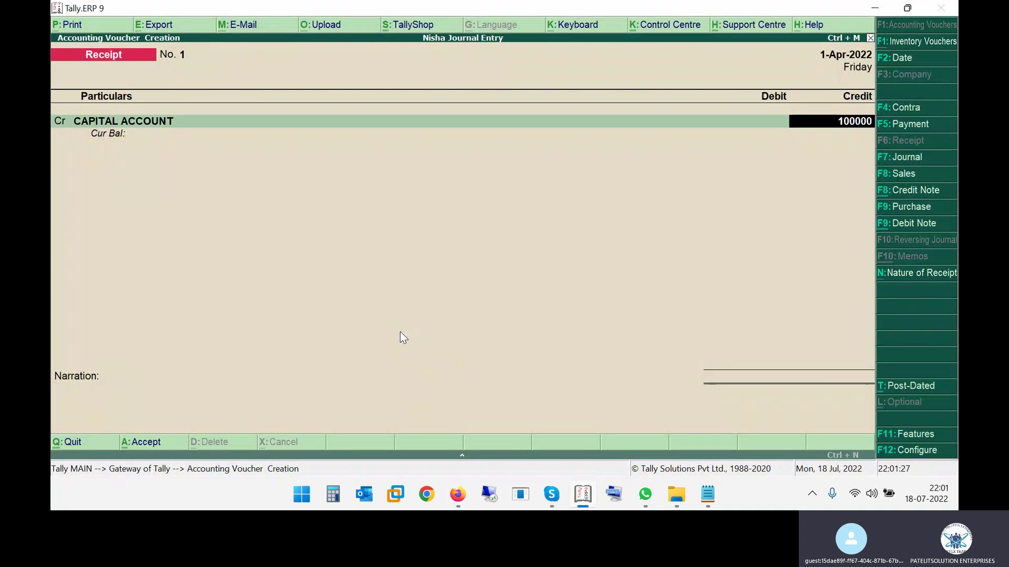
Complete Receipt No. 1: 100000 from CAPITAL ACCOUNT debited to Cash, and save
key(Return)
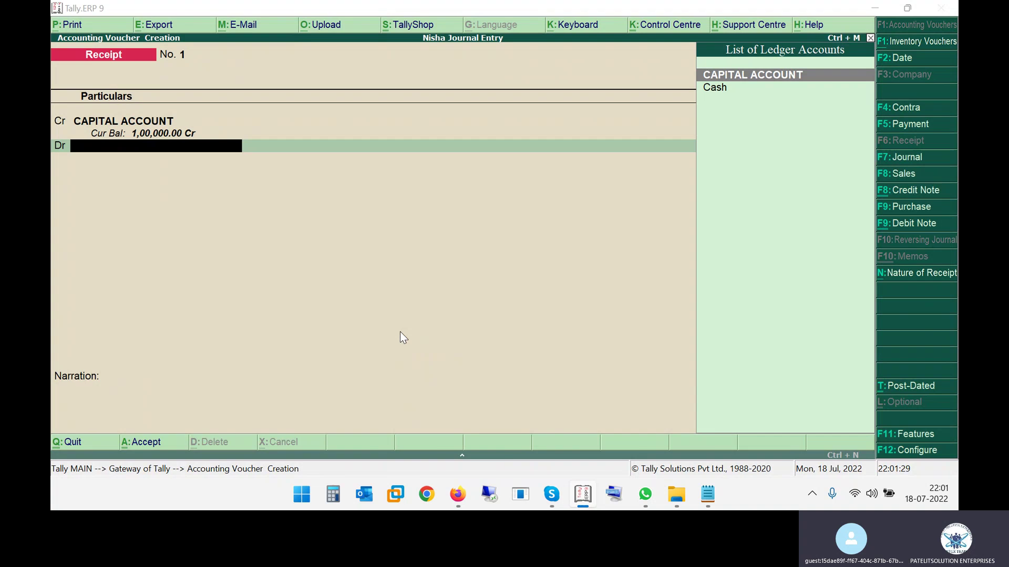
key(alt+Tab)
key(alt+Tab)
text(CAS)
key(Return)
key(Return)
key(Return)
key(Return)
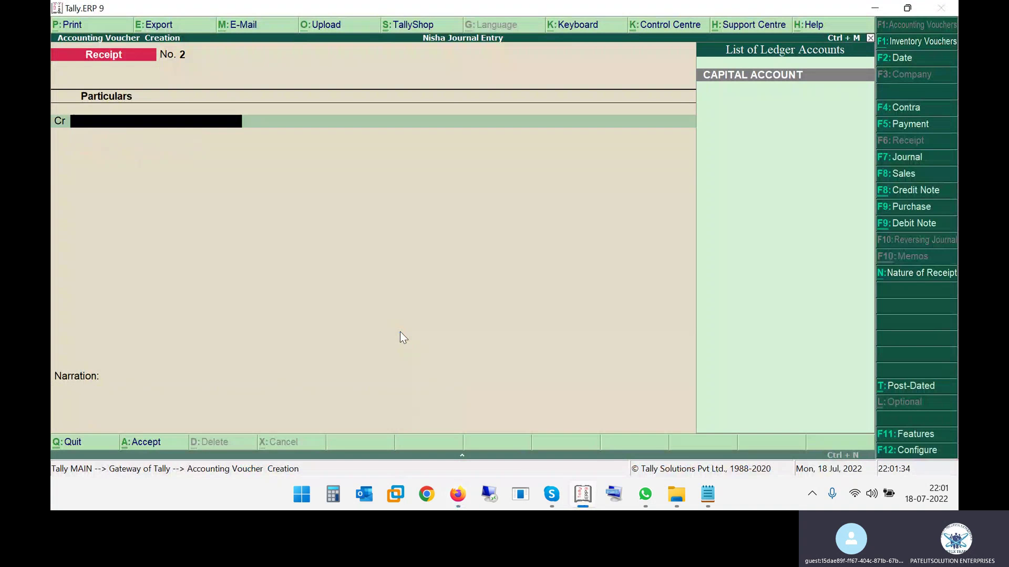
key(alt+Tab)
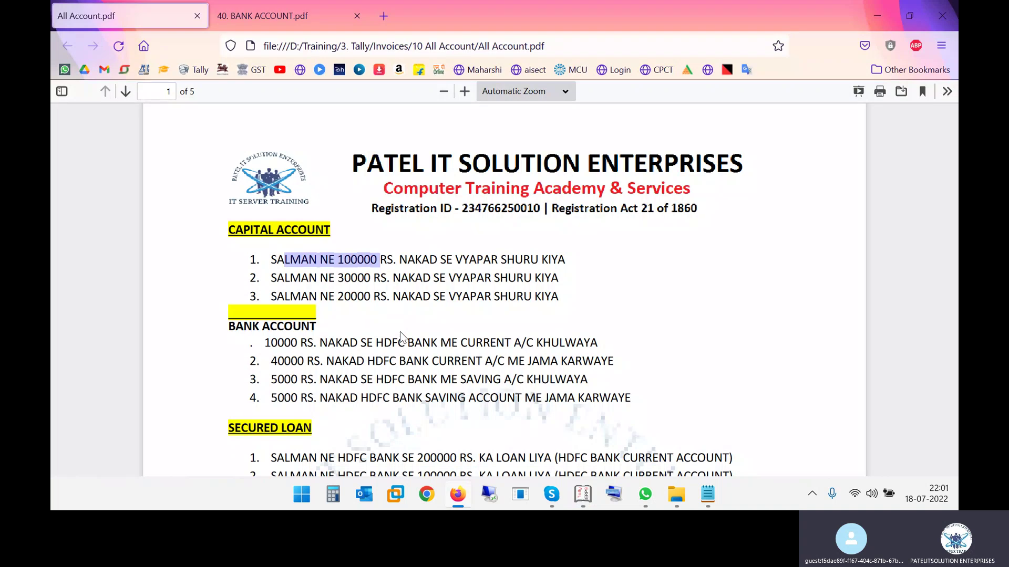
key(alt+Tab)
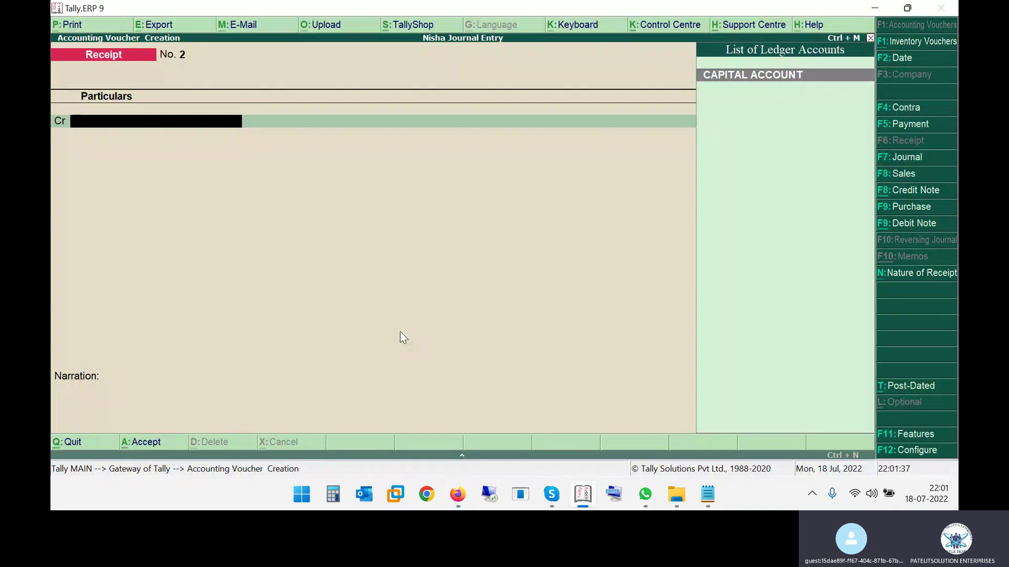
Save Receipt No. 2 crediting CAPITAL ACCOUNT 30000 and debiting Cash 30,000
key(Return)
text(300000.00)
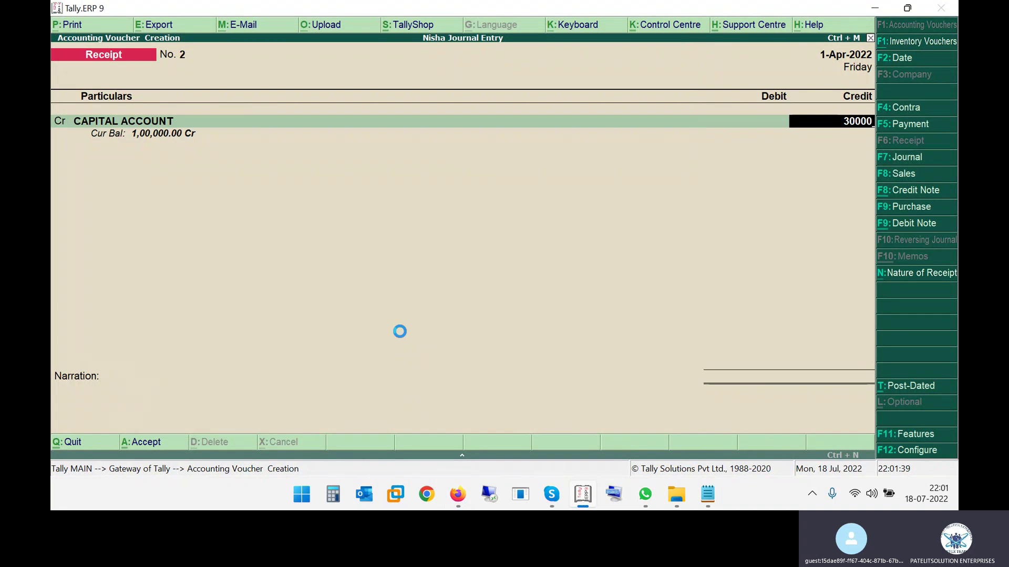
key(Return)
key(Return)
key(Return)
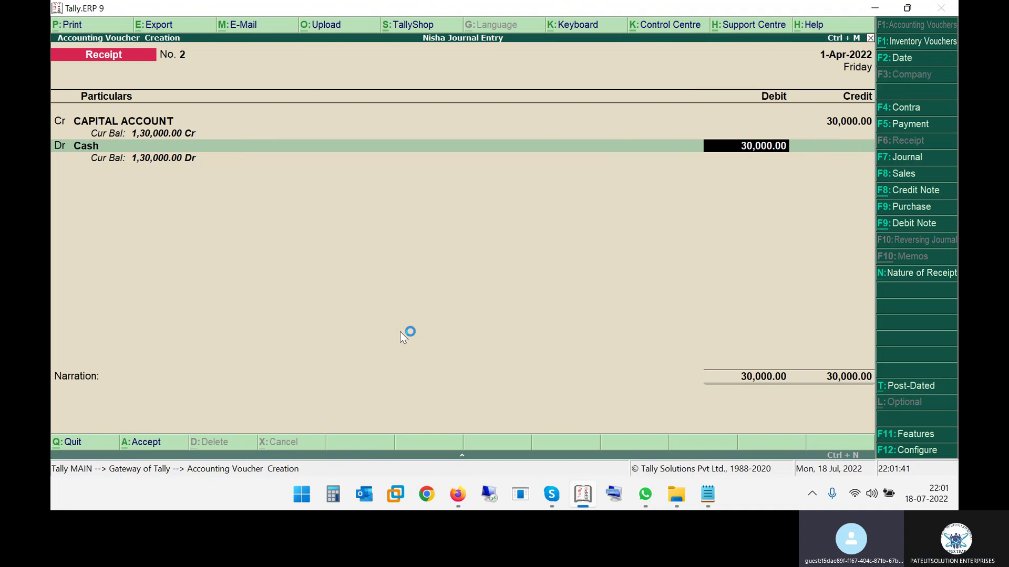
key(Return)
key(Return)
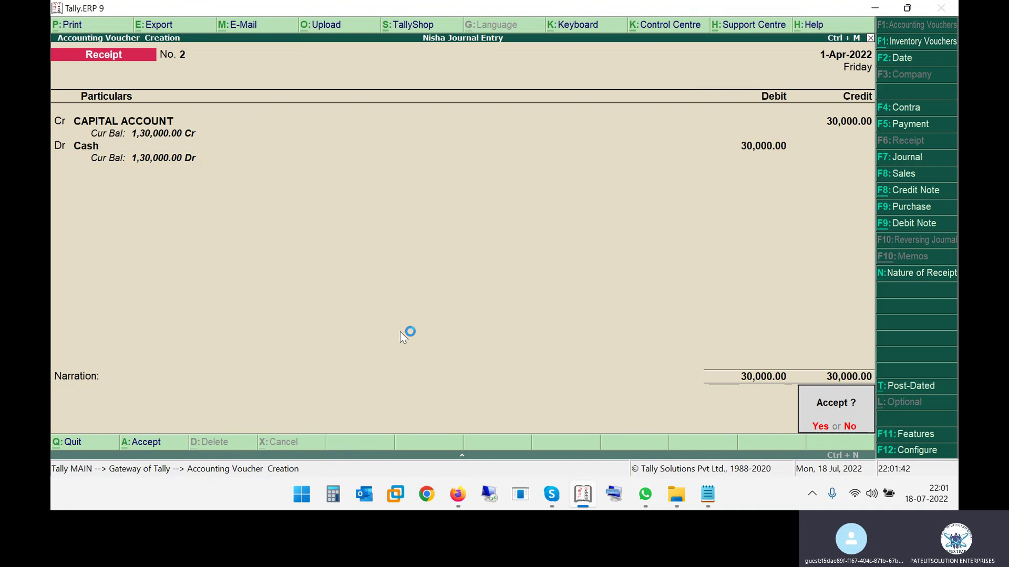
key(Return)
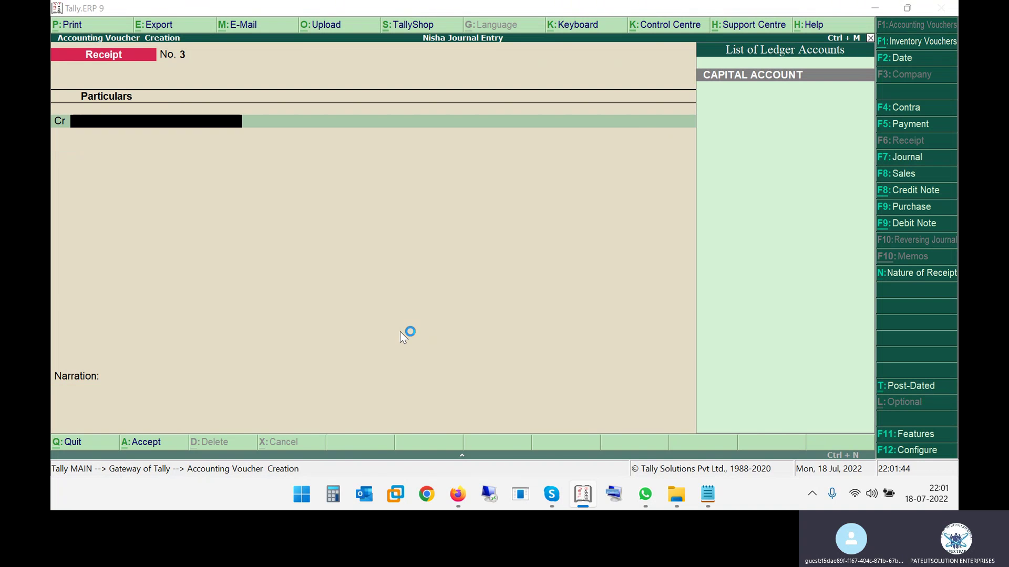
Save Receipt No. 3 of 20000 into Cash, then start a Contra crediting Cash
key(alt+Tab)
key(alt+Tab)
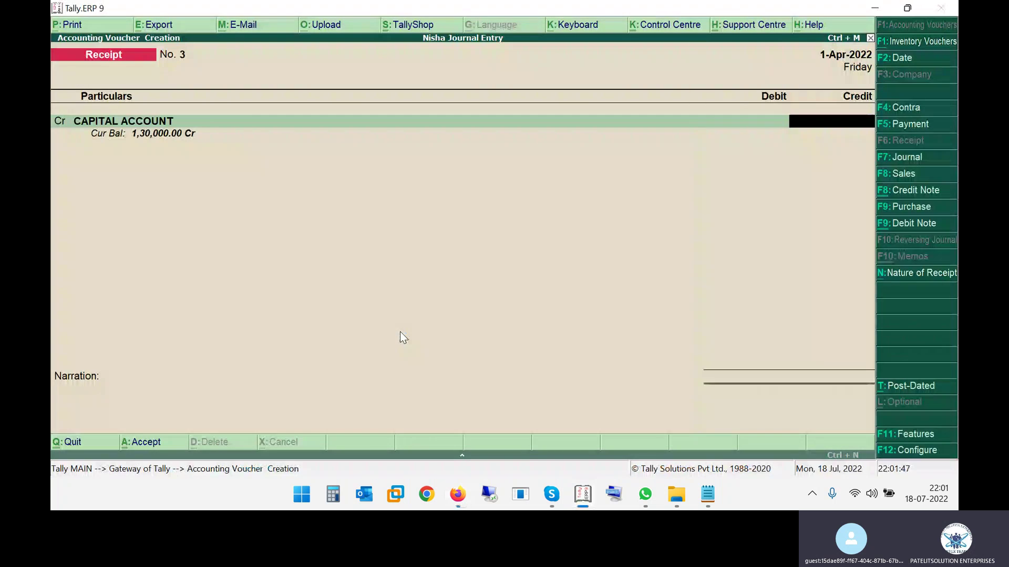
key(alt+Tab)
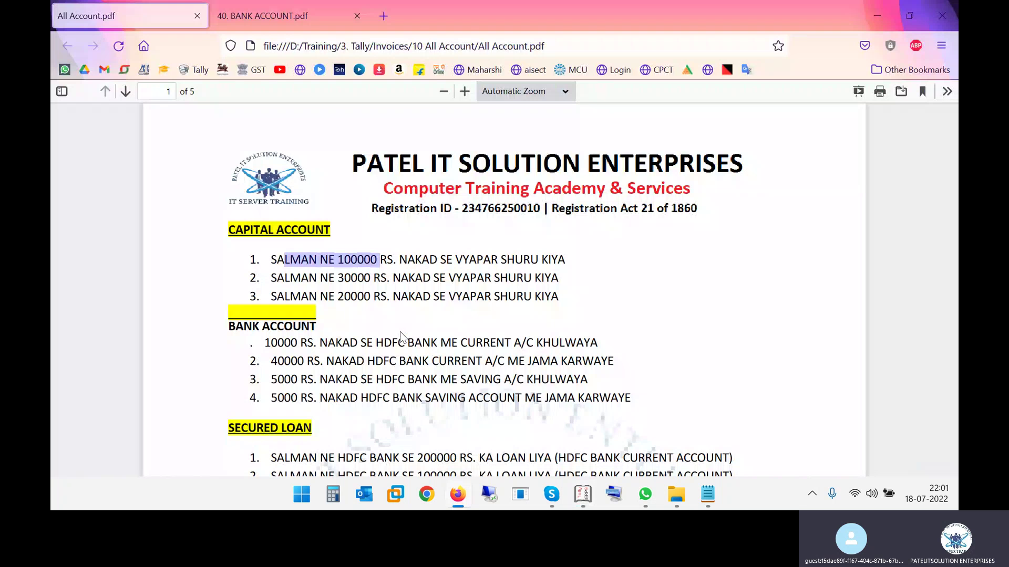
key(alt+Tab)
text(20000)
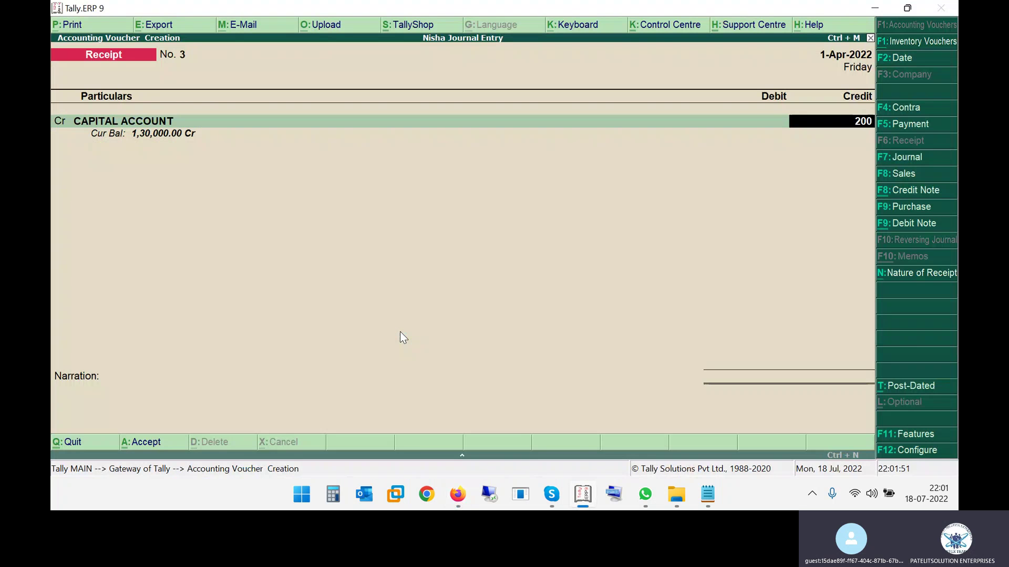
key(Return)
key(Return)
key(Return)
key(Return)
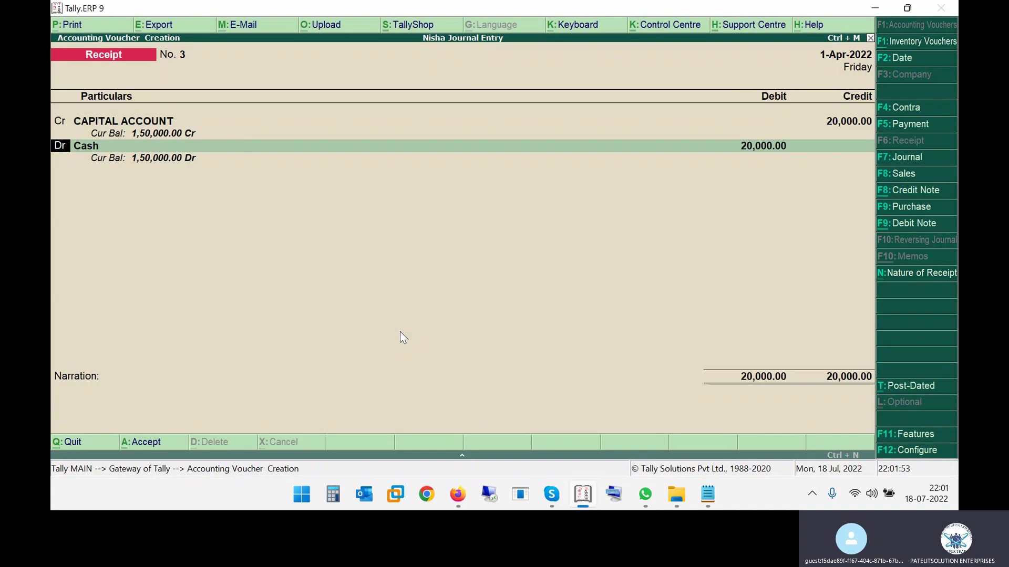
key(Return)
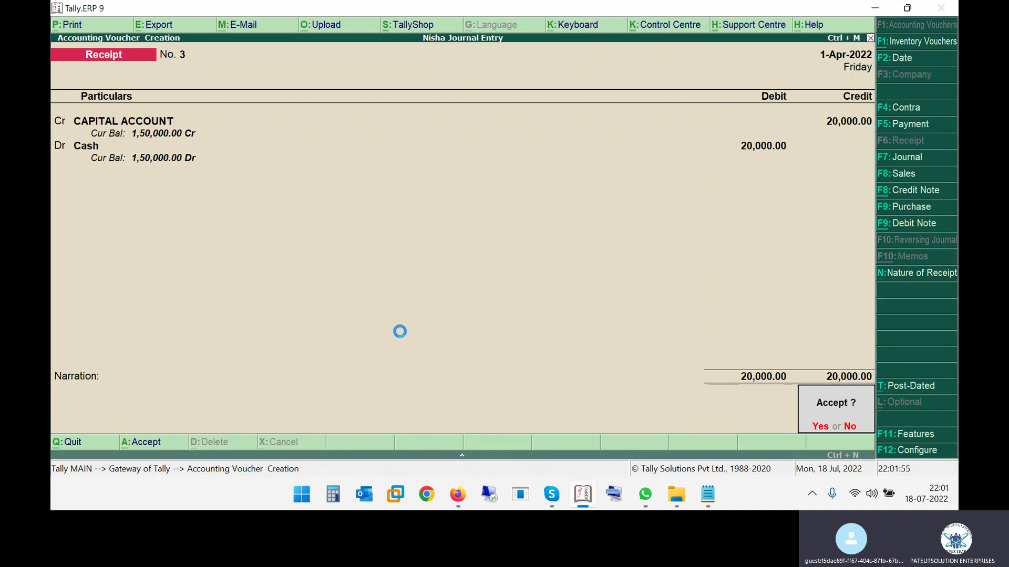
key(Return)
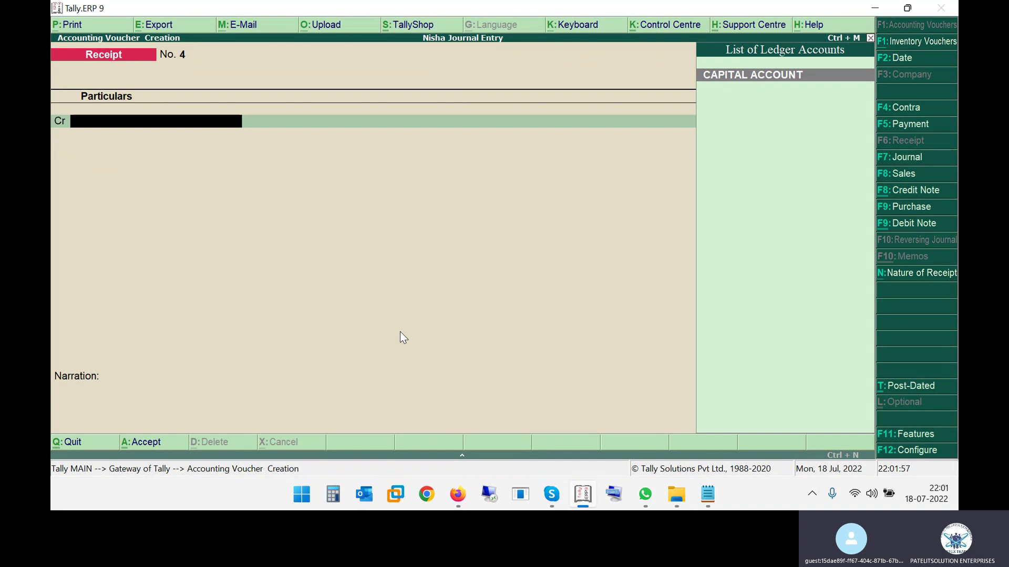
key(F4)
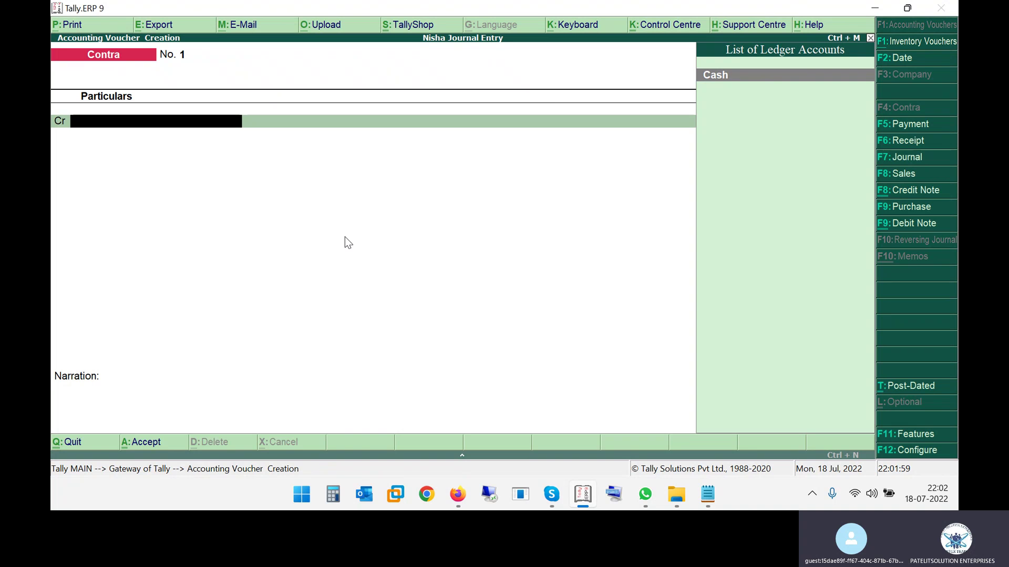
key(Return)
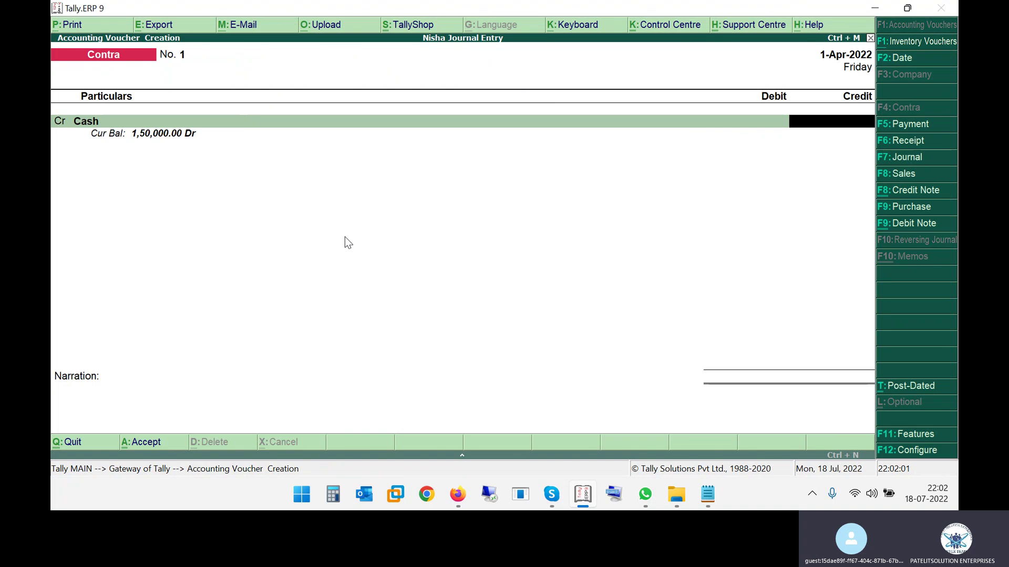
Credit Cash 10,000 on Contra No. 1
key(alt+Tab)
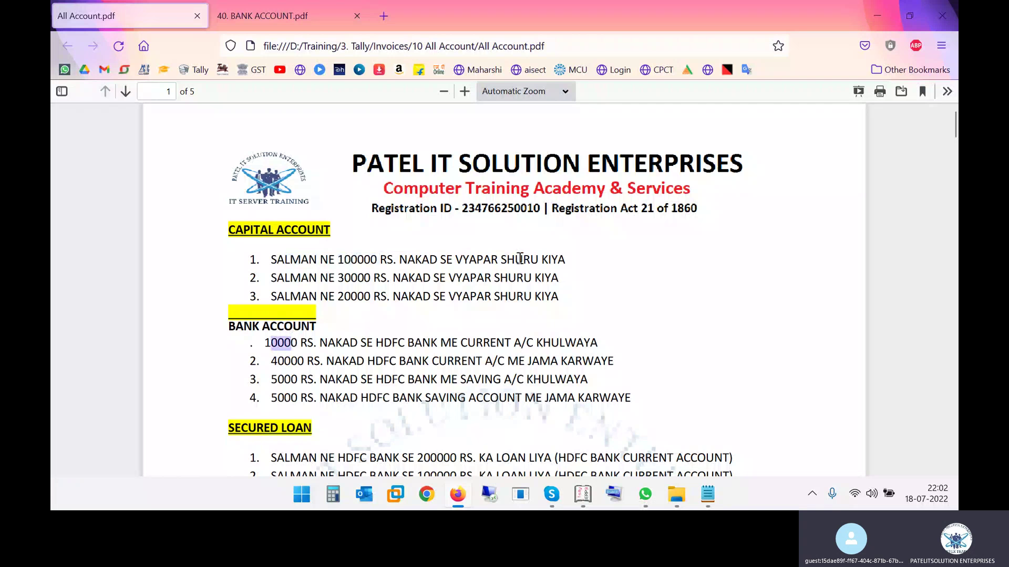
key(alt+Tab)
text(10000)
key(Return)
key(Return)
Create a debit ledger named HDFC BANK CURRENT ACCOUNT under Bank Accounts
key(alt+Tab)
drag(398, 344, 492, 345)
key(alt+Tab)
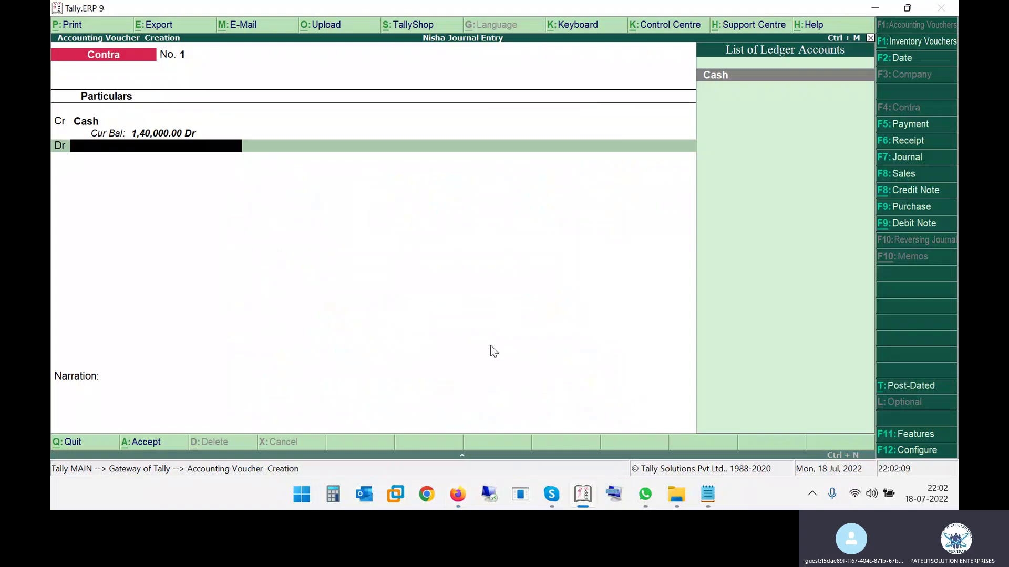
key(alt+c)
text(HDF)
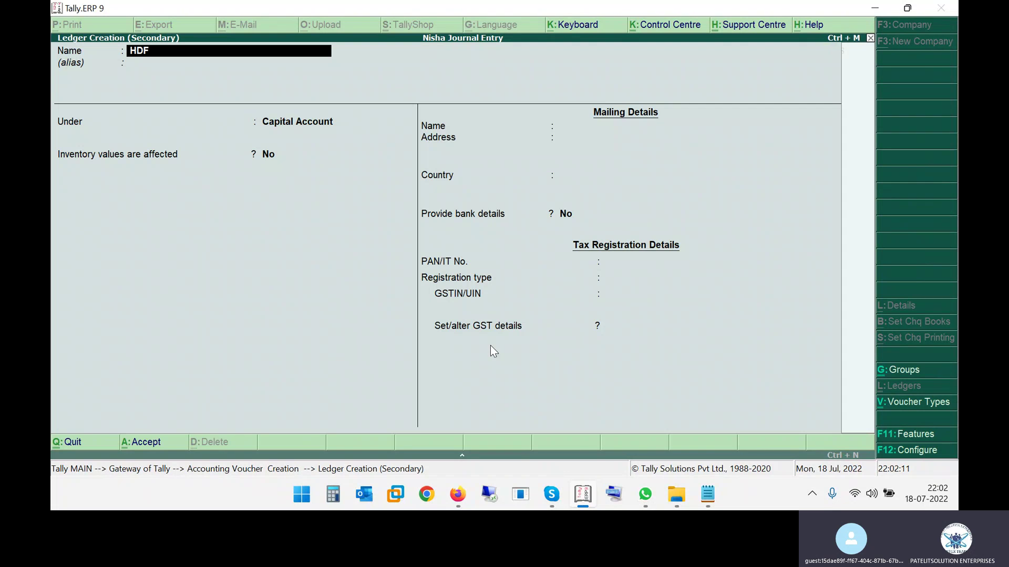
text(C BANK CURRENT ACCOUNT)
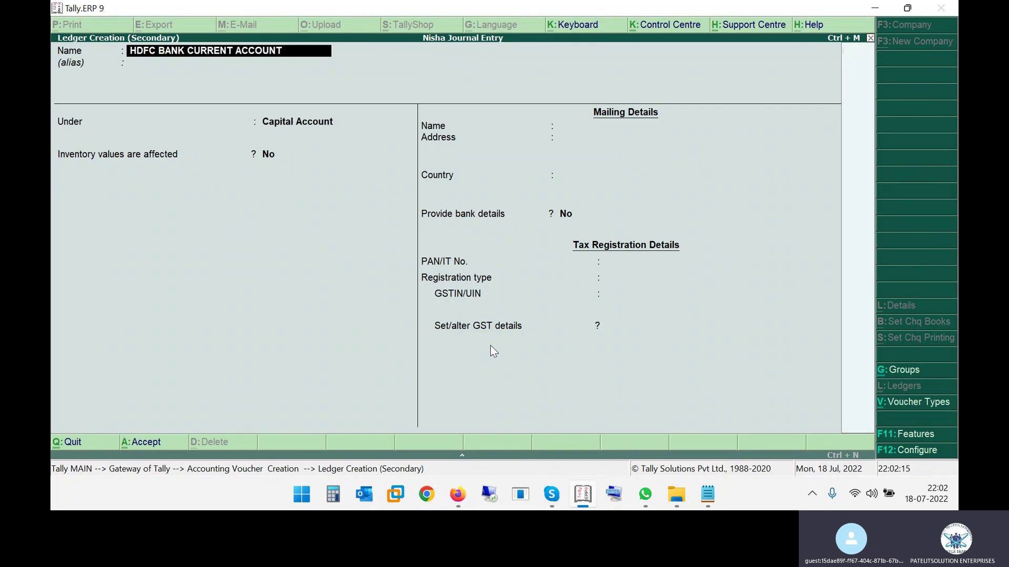
key(Return)
key(Return)
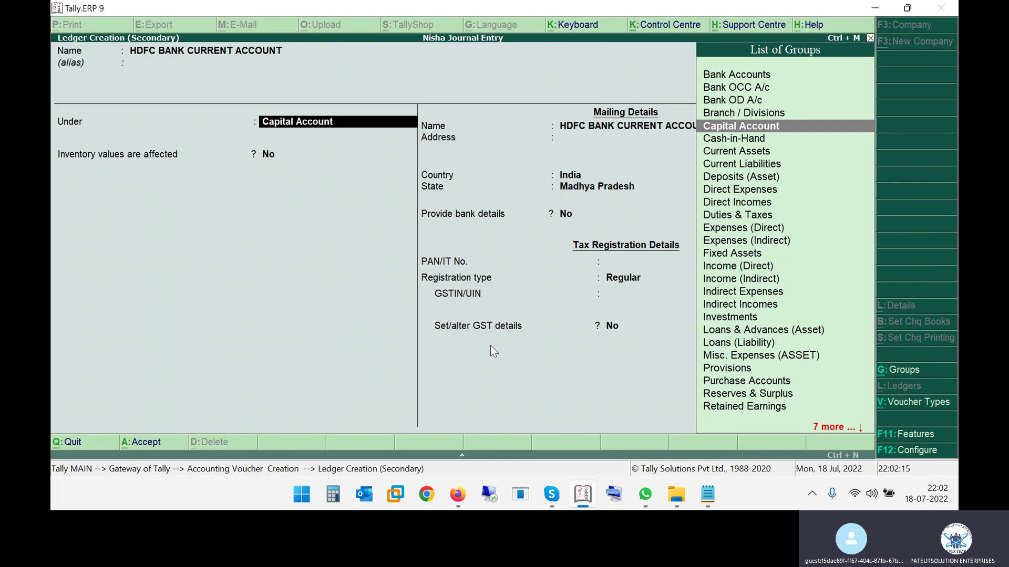
text(BANK)
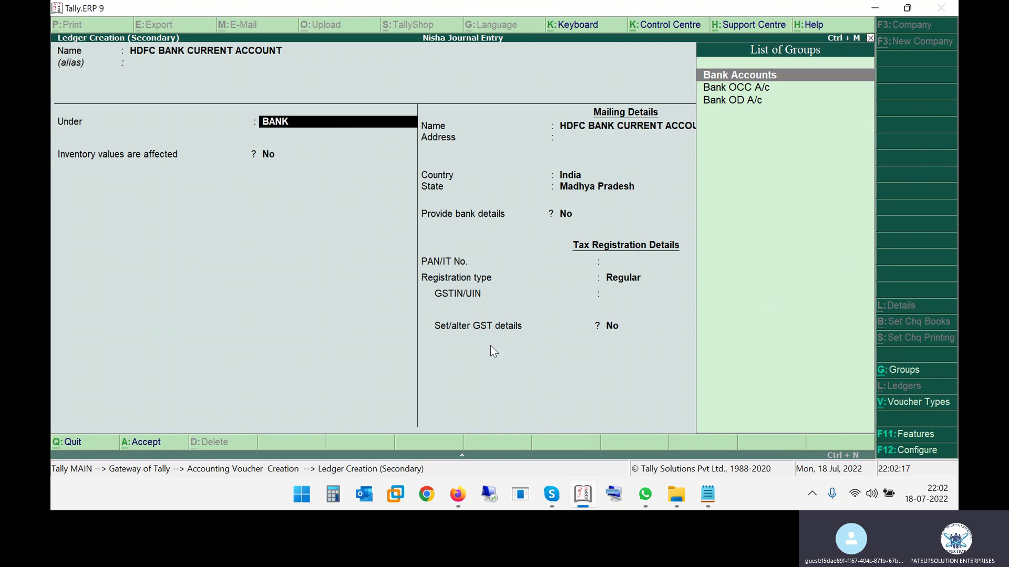
key(Return)
Enter the account number, IFS code HDFC12345 and branch BHOPAL, then save the ledger
text(123654789)
key(Return)
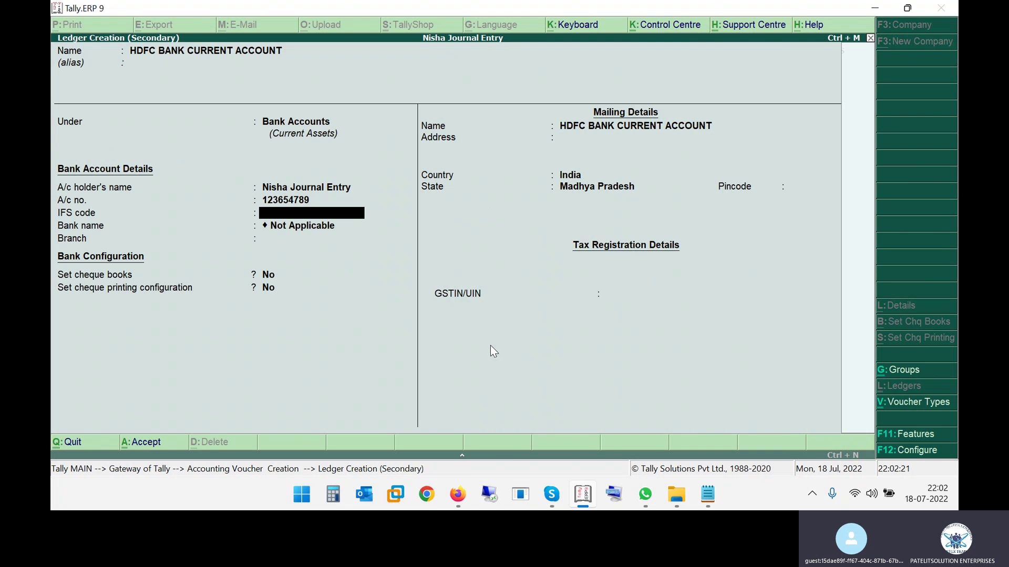
text(HDFC12345)
key(Return)
key(Return)
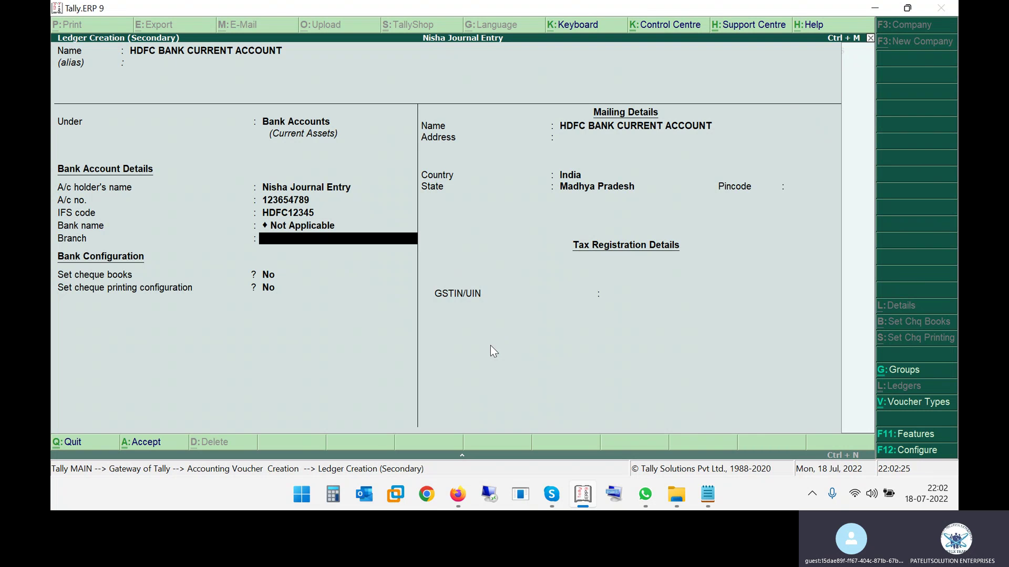
text(BHOPAL)
key(Return)
key(Return)
key(Return)
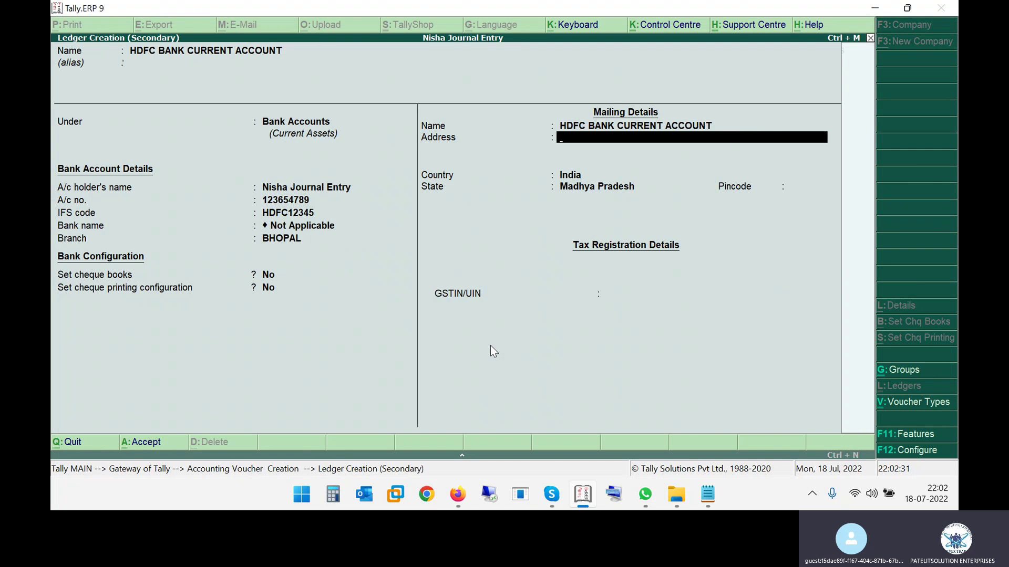
key(Return)
key(Return)
key(Return)
key(Return)
key(Return)
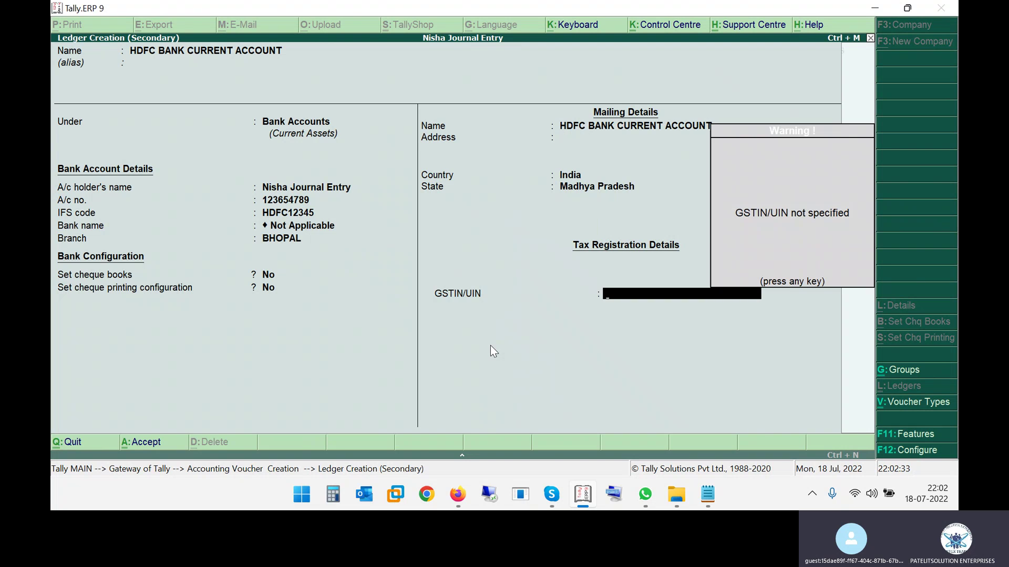
key(Return)
key(Return)
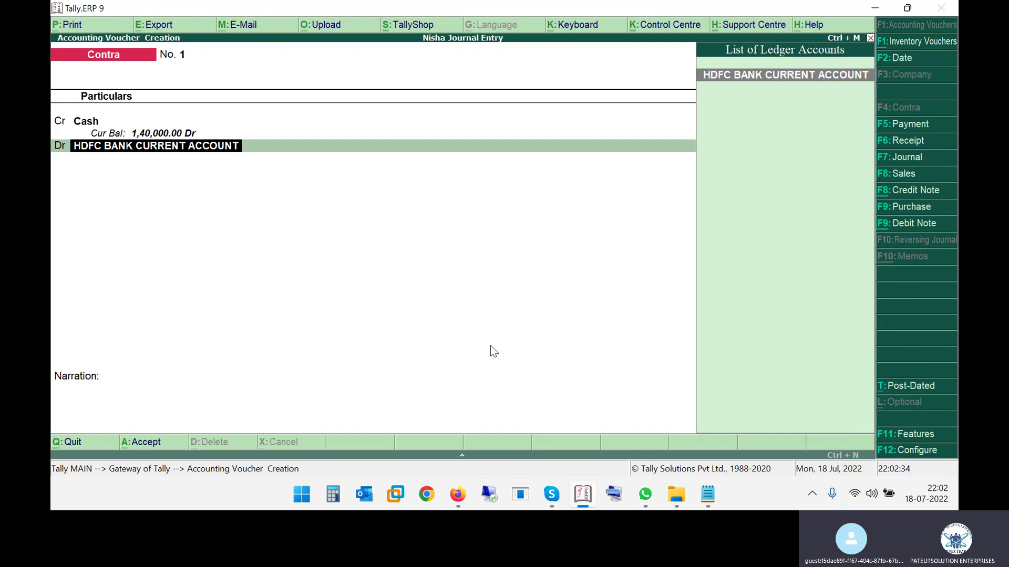
key(Return)
key(Return)
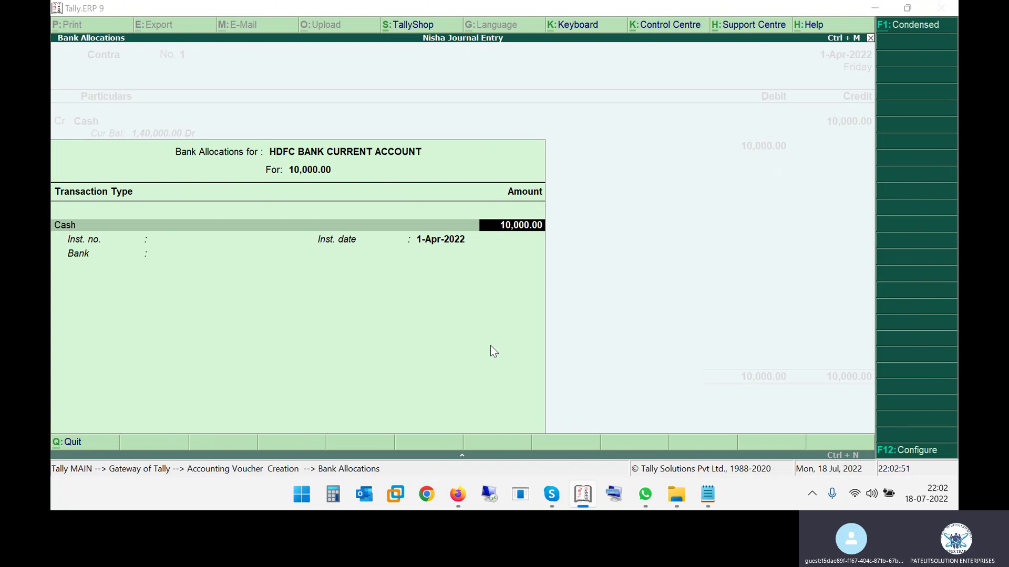
Highlight the capital account lines in the exercise PDF
key(alt+Tab)
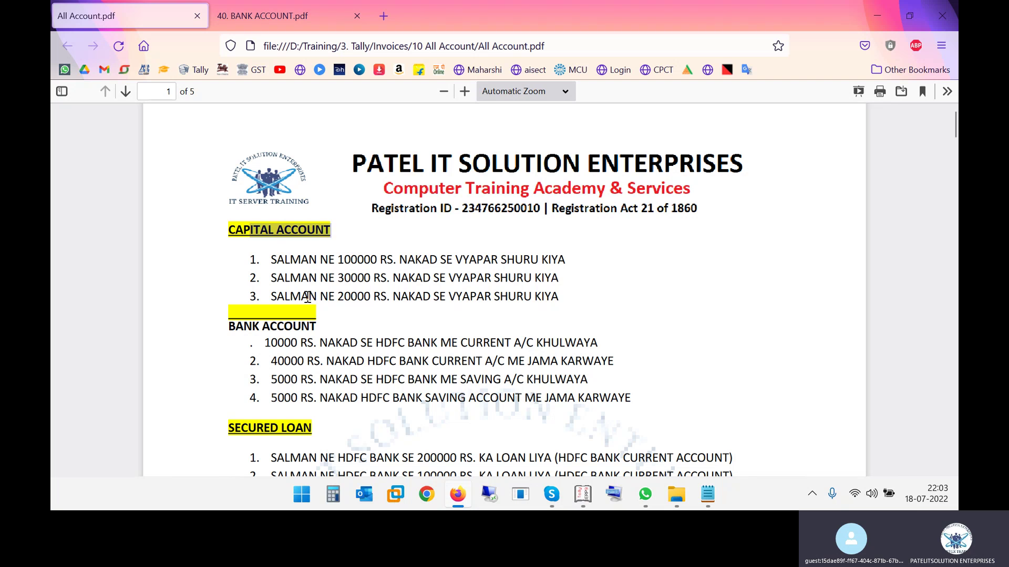
click(330, 248)
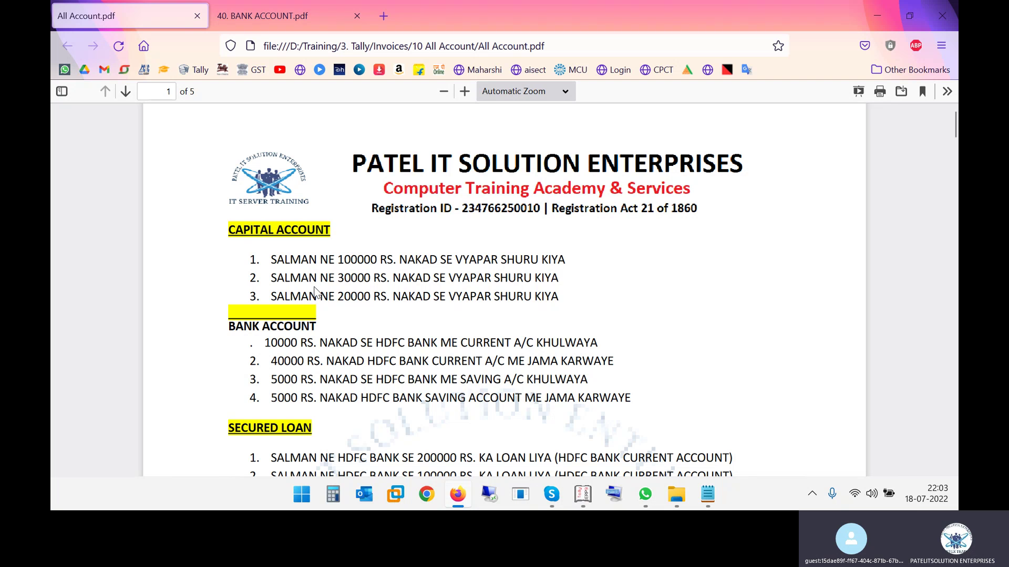
drag(271, 259, 476, 297)
scroll(476, 297, down, 2)
drag(244, 260, 295, 266)
key(alt+Tab)
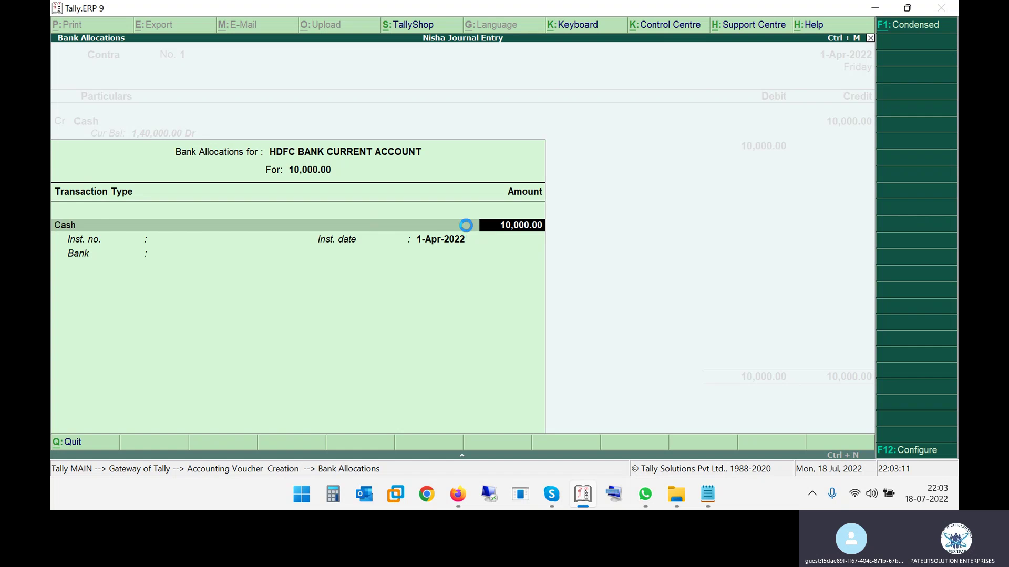
Record the 10,000 as five 2000 notes and save Contra No. 1
key(Return)
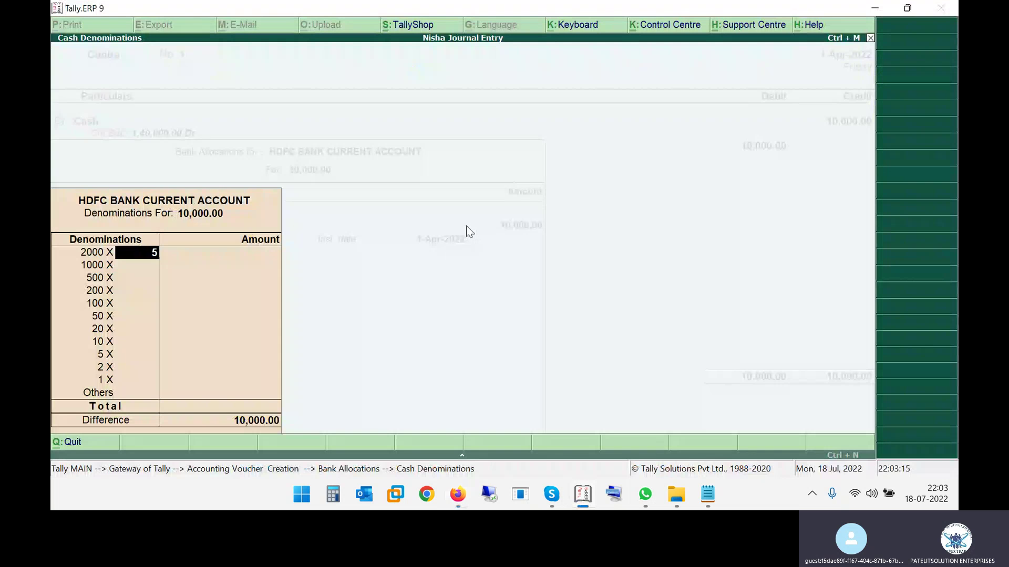
text(5)
key(Return)
key(Return)
key(Return)
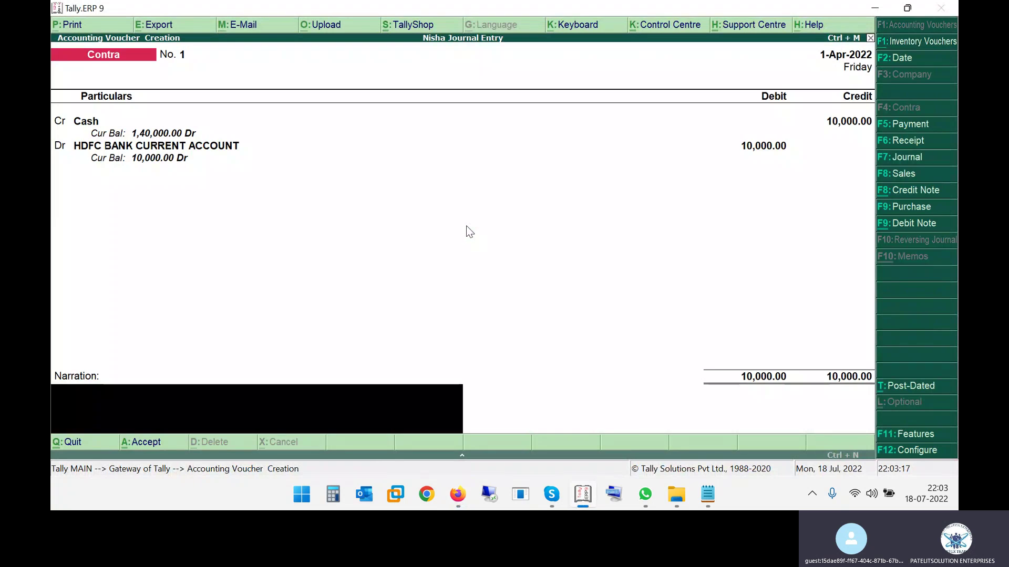
key(Return)
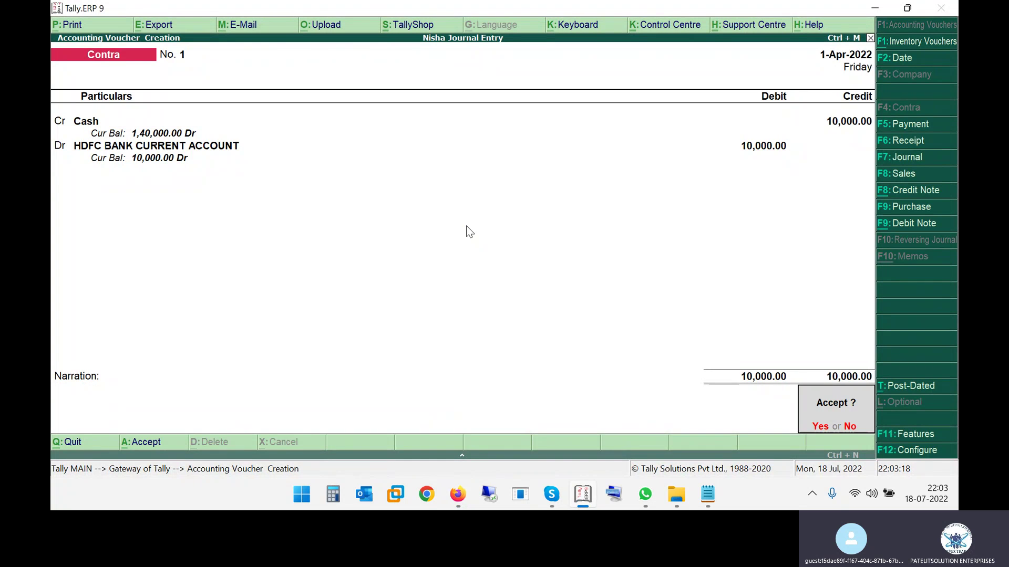
key(Return)
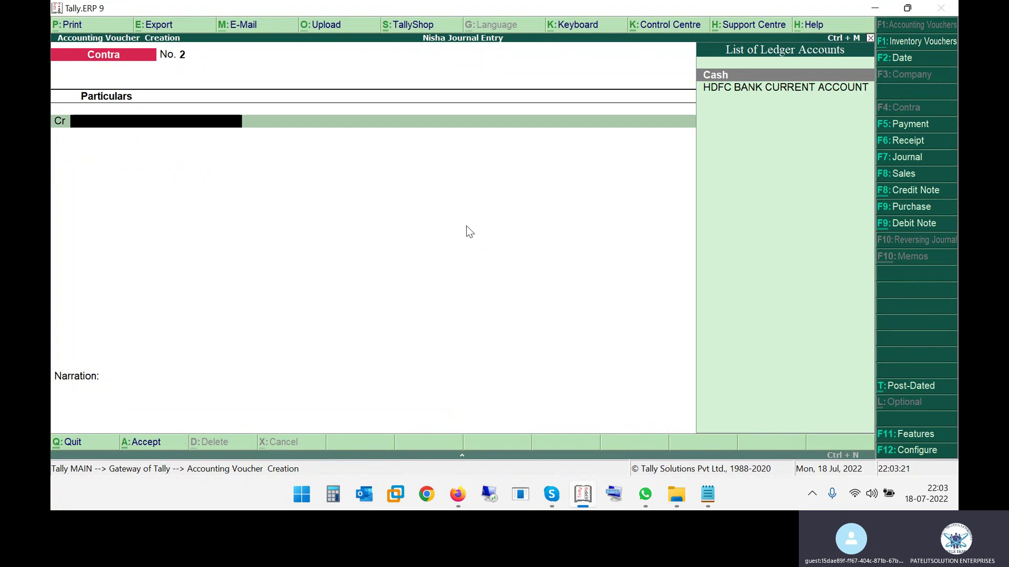
Highlight the 40000 current account deposit line in the exercise PDF
key(alt+Tab)
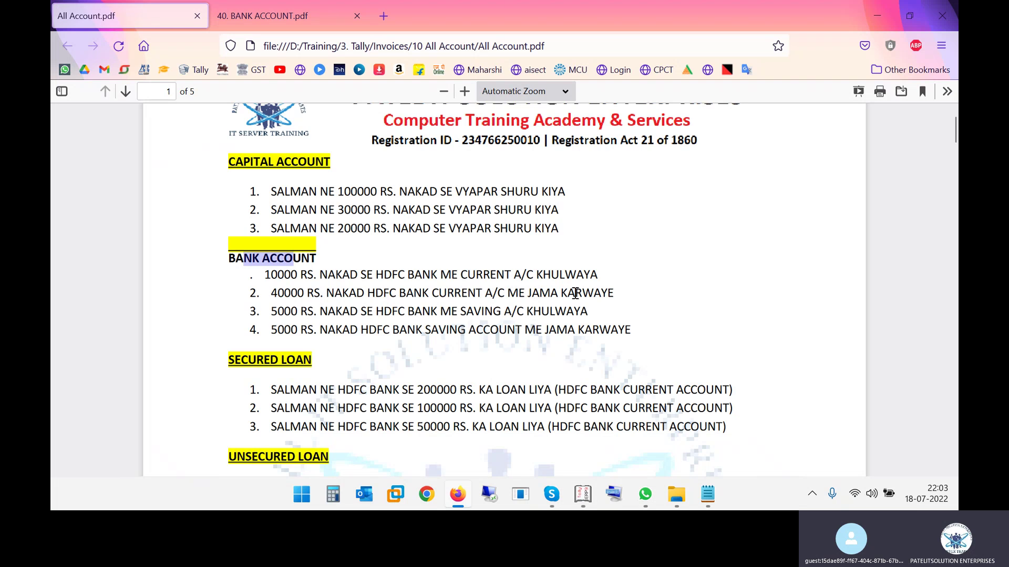
click(547, 292)
drag(283, 293, 310, 293)
click(326, 292)
drag(413, 292, 563, 293)
key(alt+Tab)
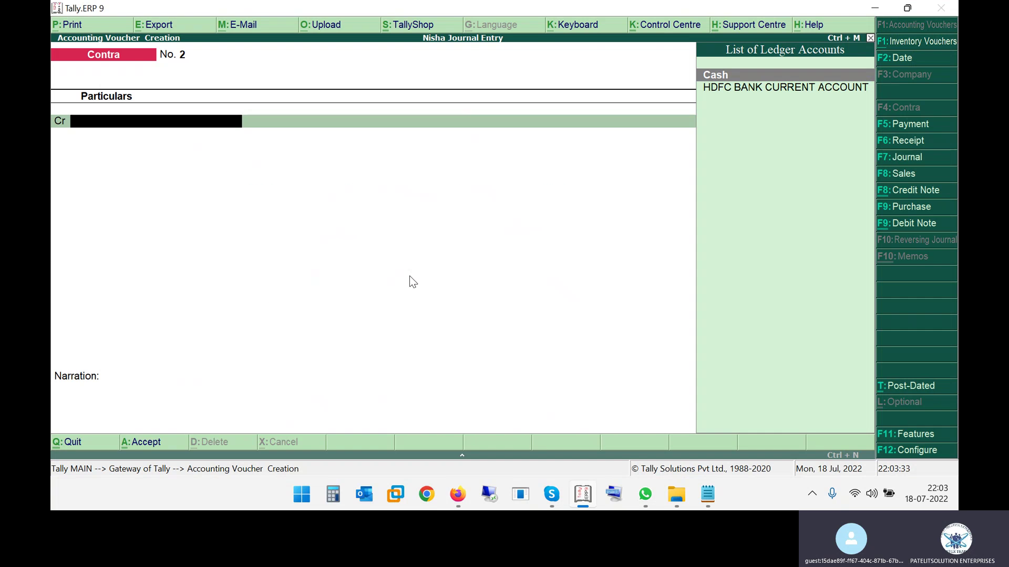
Credit Cash 40,000 on Contra No. 2, counted as twenty 2000 notes
key(Return)
text(40000)
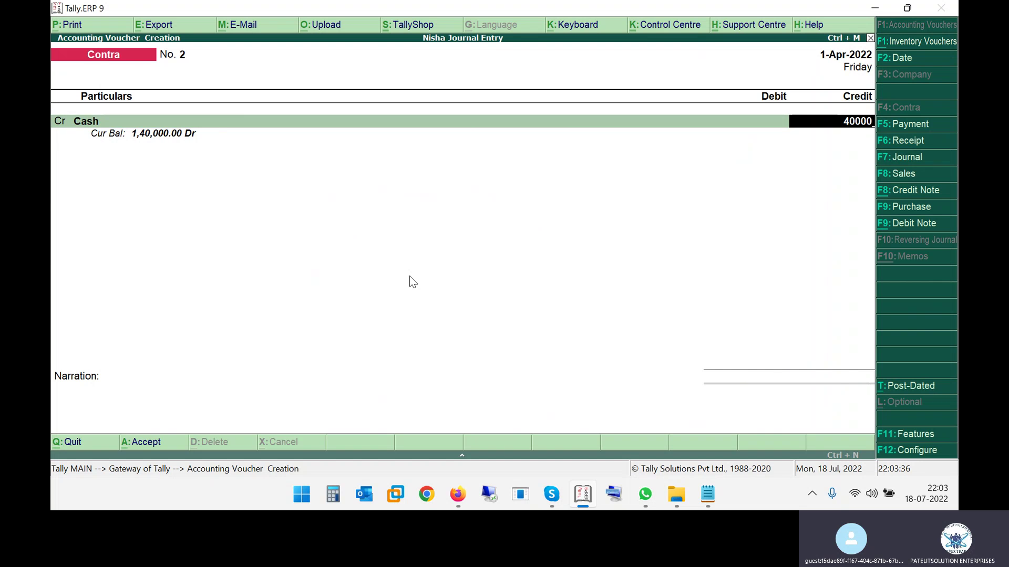
key(Return)
key(Return)
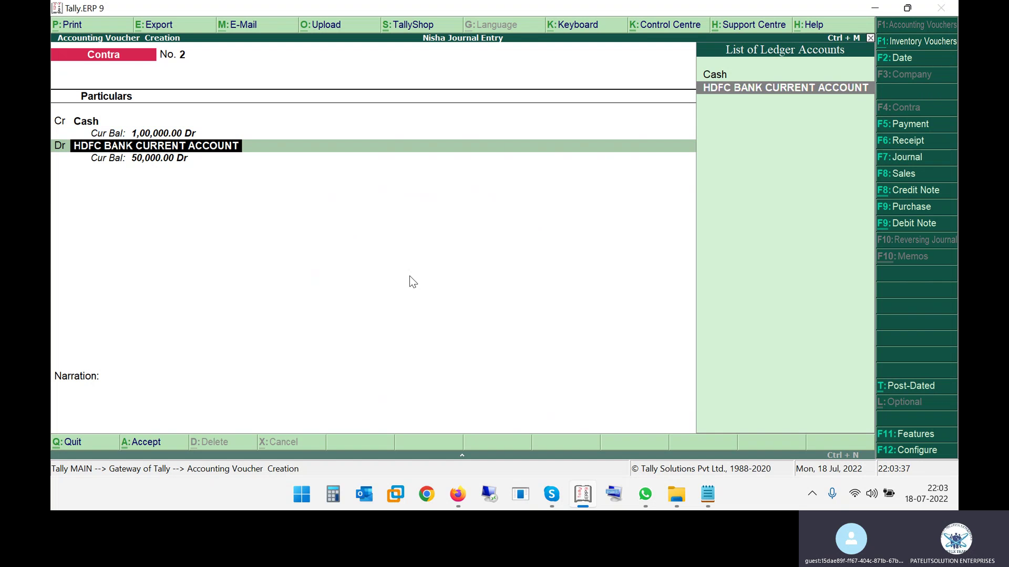
key(Return)
key(Return)
key(Return)
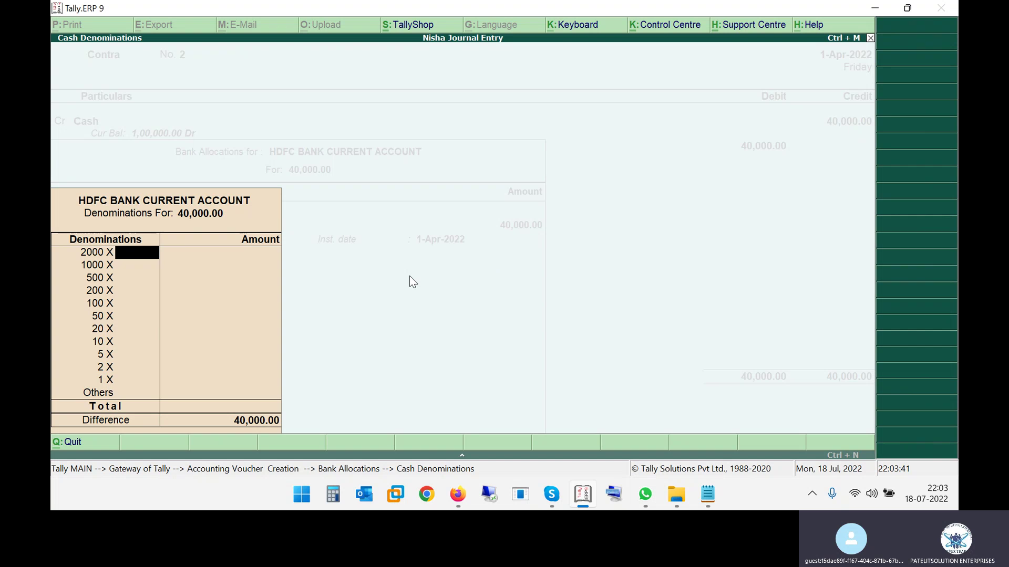
text(20)
key(Return)
key(Return)
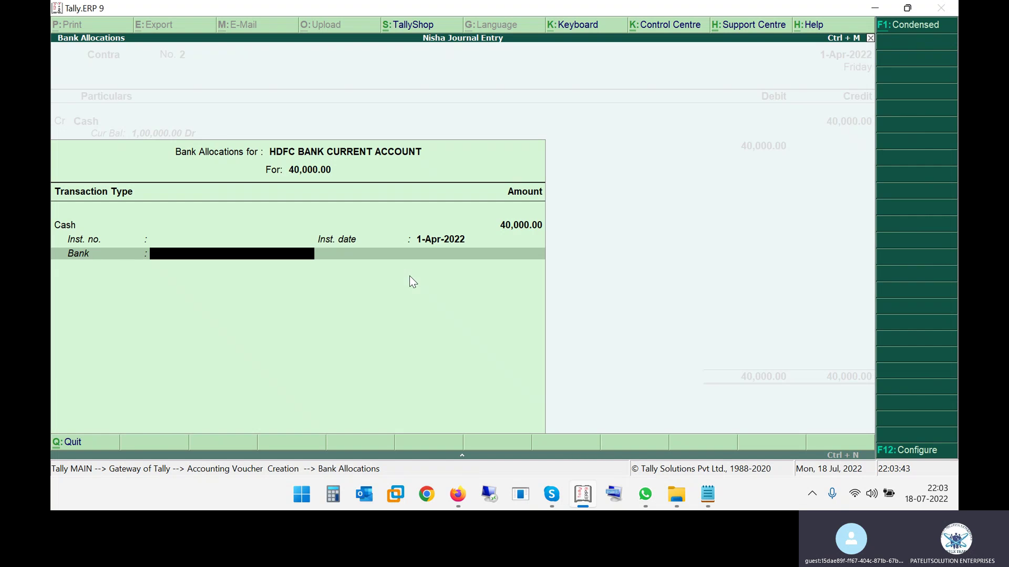
Specify bank name 'HDFC BANK CURRENT AC', save Contra No. 2, and return to the PDF
key(Return)
key(BackSpace)
key(Return)
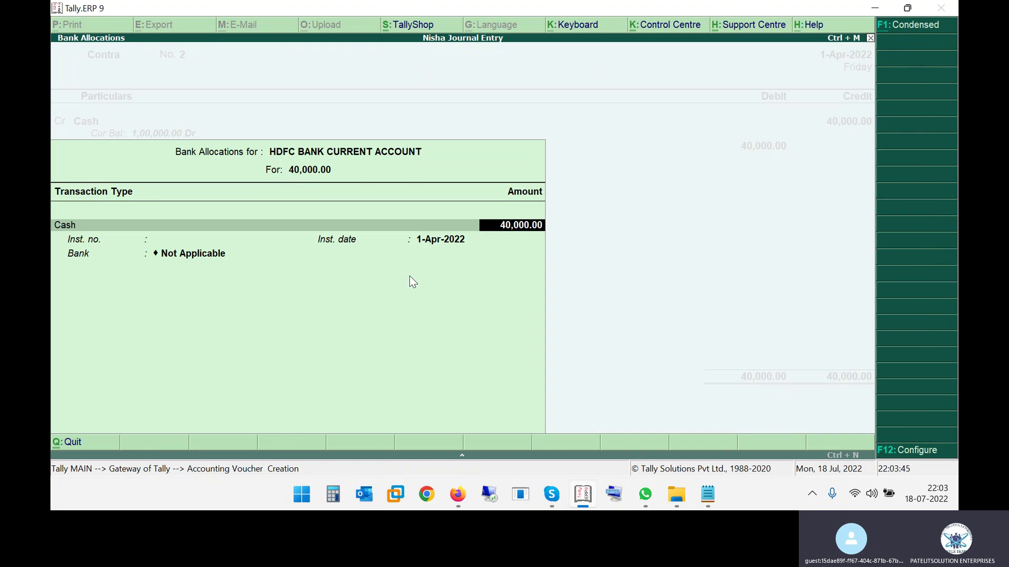
key(Return)
key(Return)
key(Return)
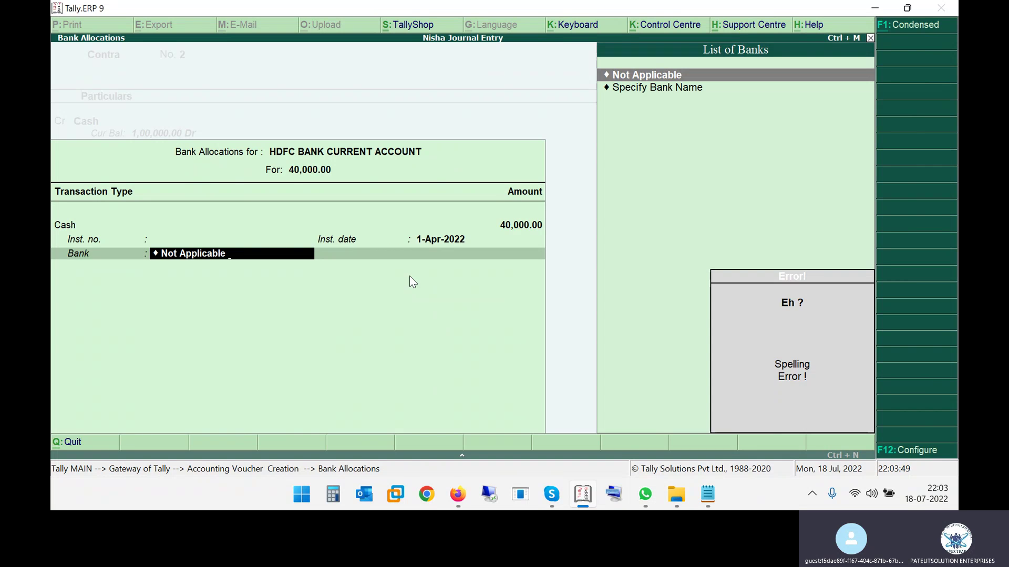
key(Down)
key(Return)
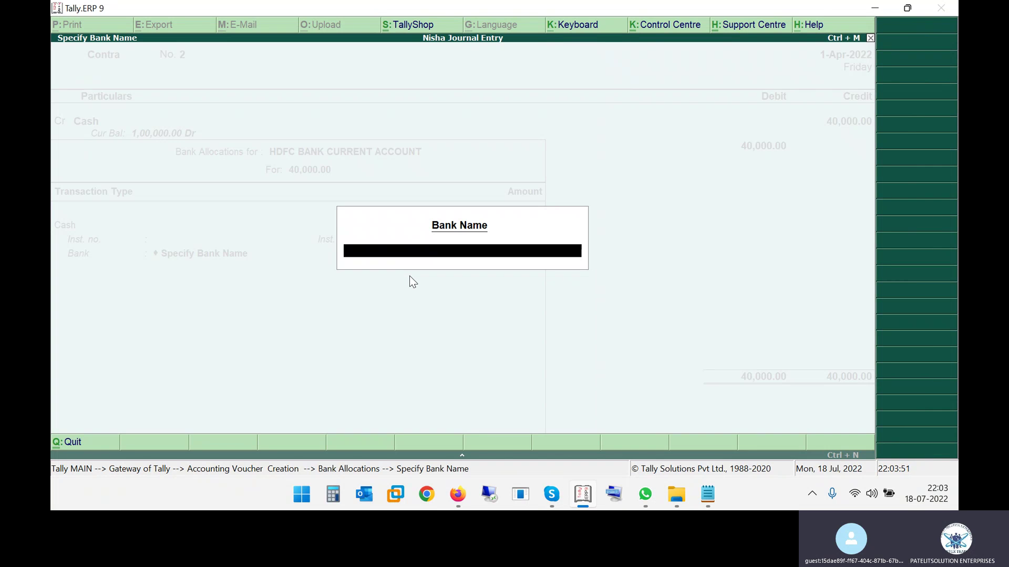
text(HDFC BANK CURRENT AC)
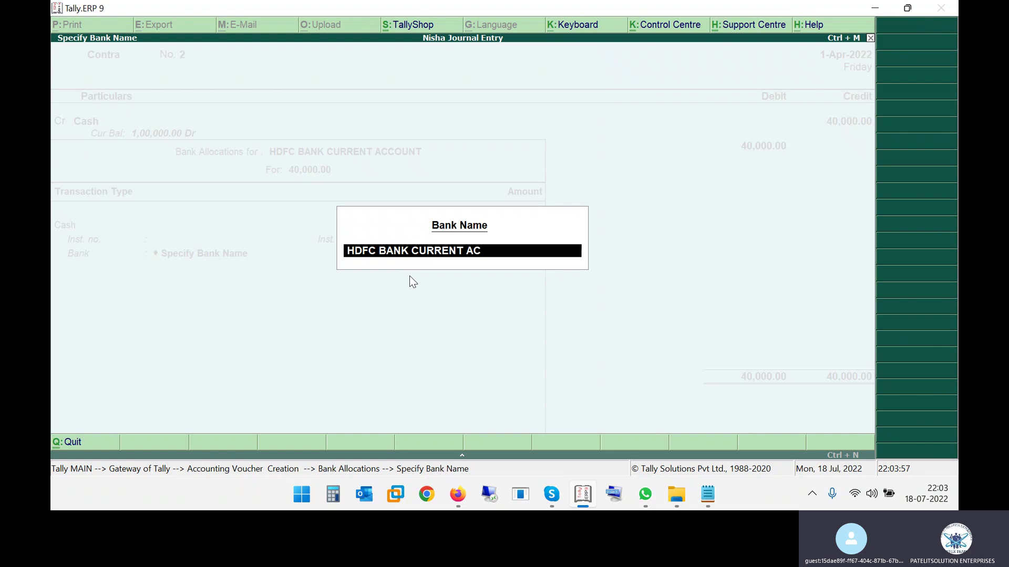
key(Return)
key(Return)
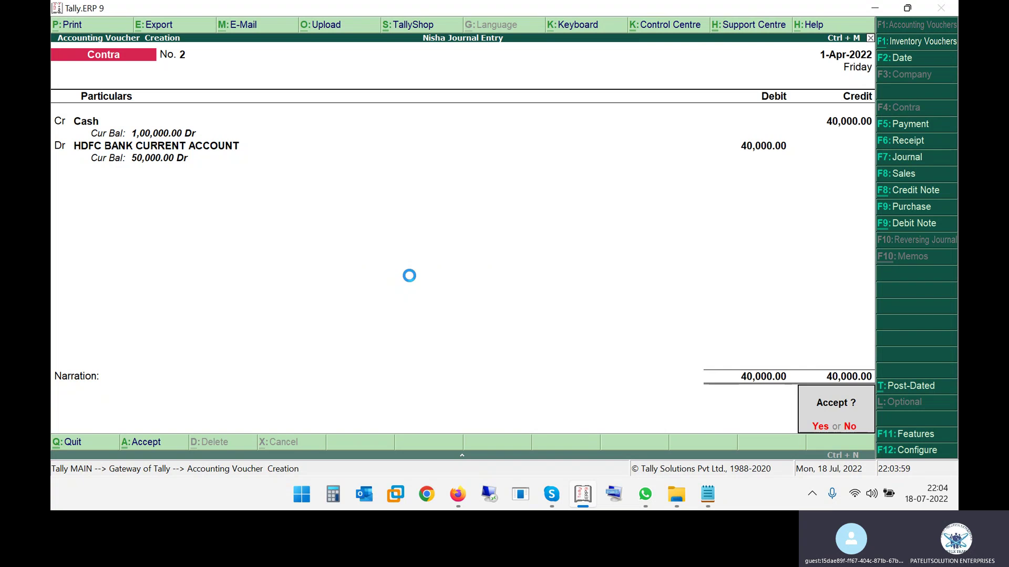
key(Return)
key(alt+Tab)
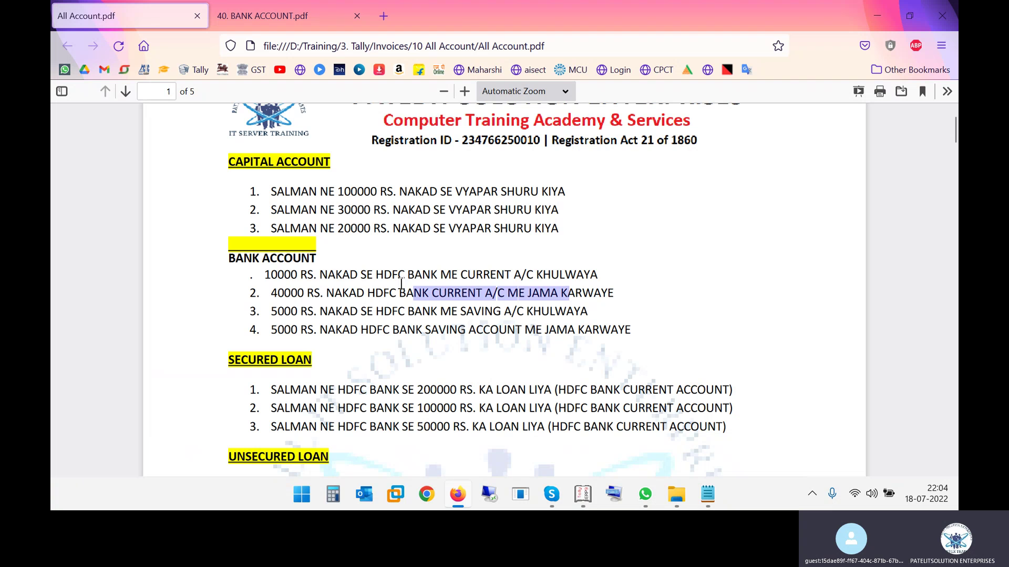
Mark the 5000 saving account deposit line in the exercise PDF
drag(343, 312, 352, 313)
drag(441, 312, 492, 312)
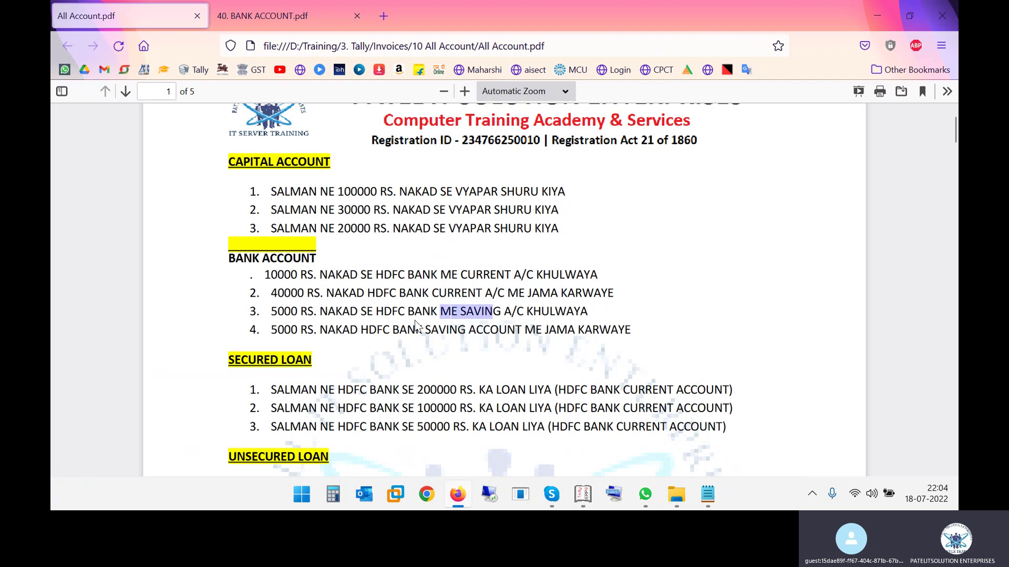
key(alt+Tab)
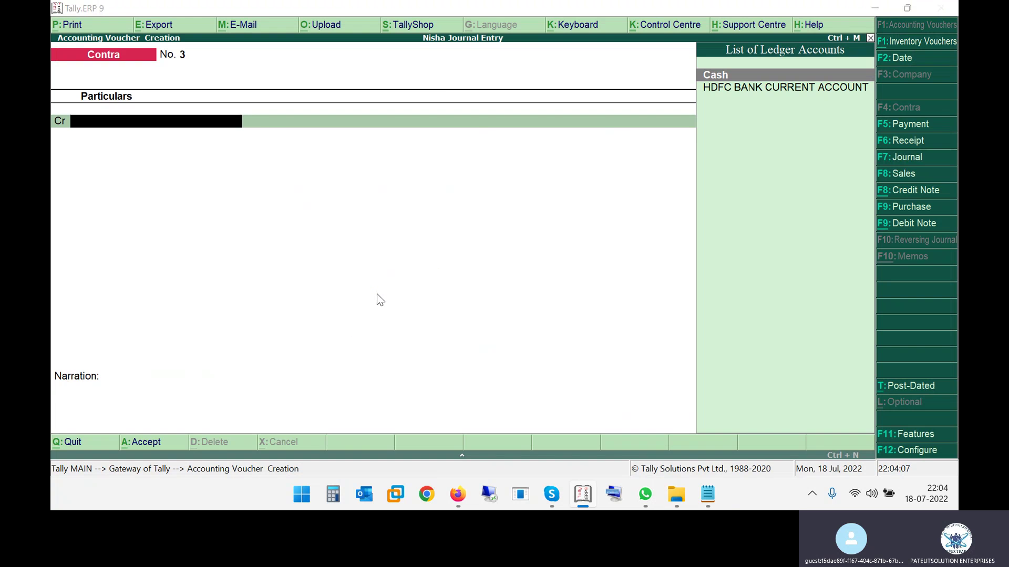
key(alt+Tab)
drag(274, 310, 299, 313)
key(alt+Tab)
Credit Cash 5,000 on Contra No. 3
key(space)
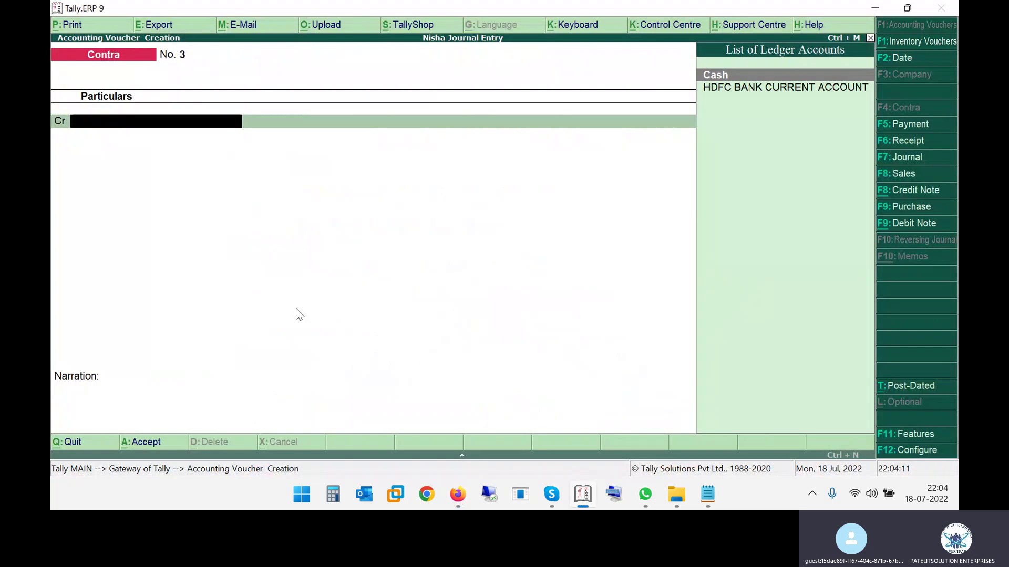
key(Return)
text(5,000)
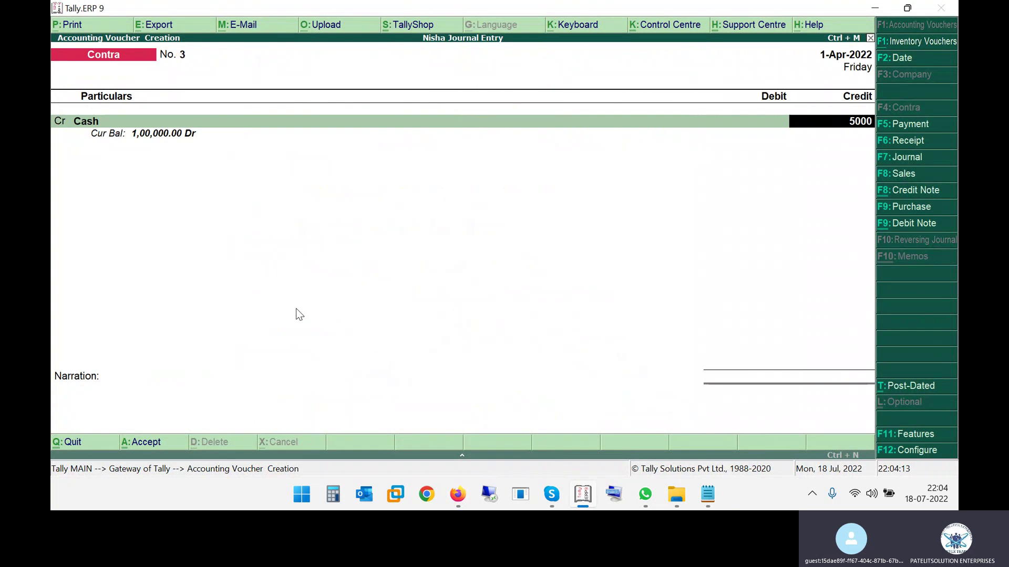
key(Return)
Begin a new debit ledger named HDFC SAVING ACCOUNT
text(h)
key(Return)
key(BackSpace)
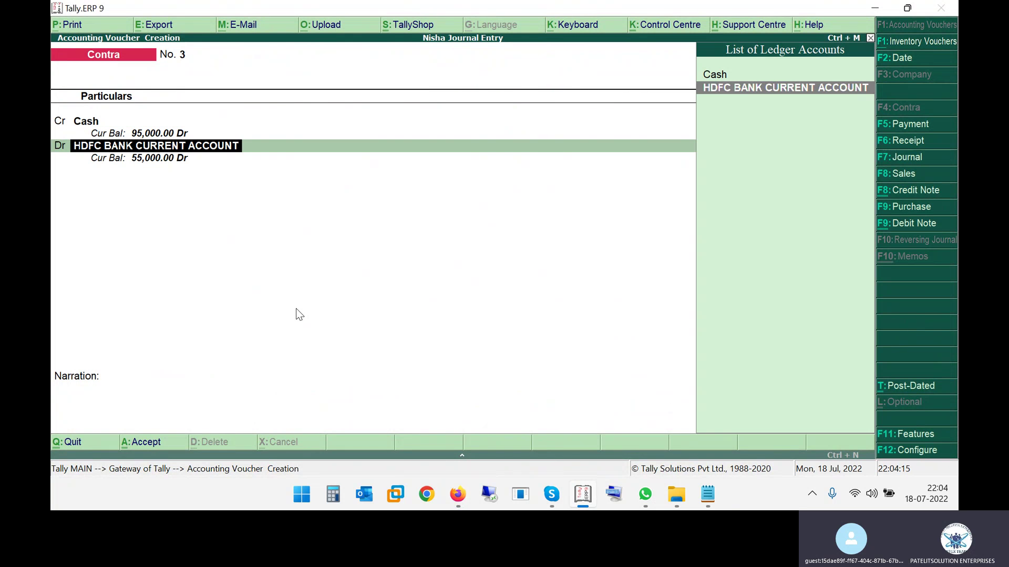
key(alt+Tab)
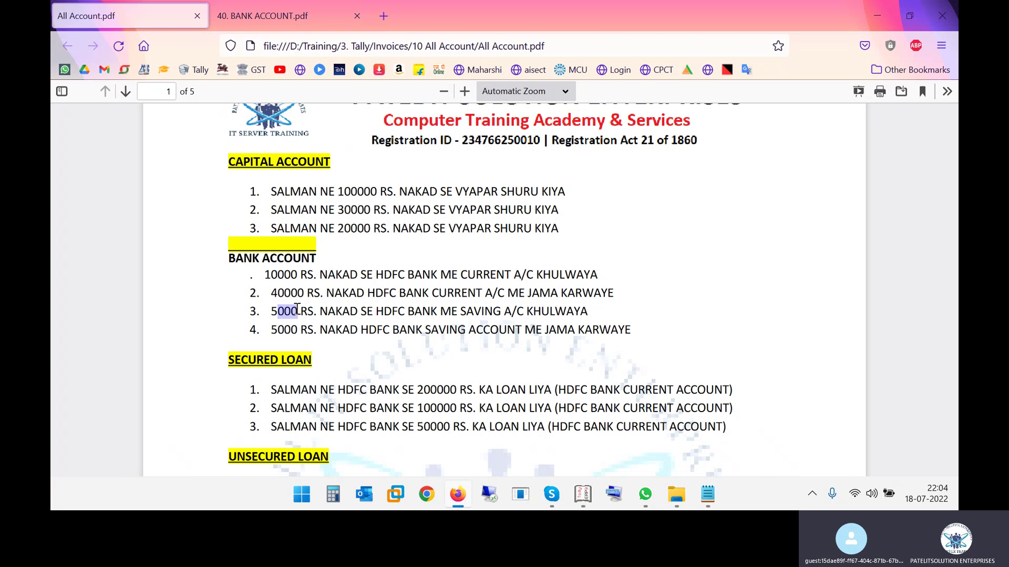
key(alt+Tab)
key(alt+c)
text(HDFC SAVI)
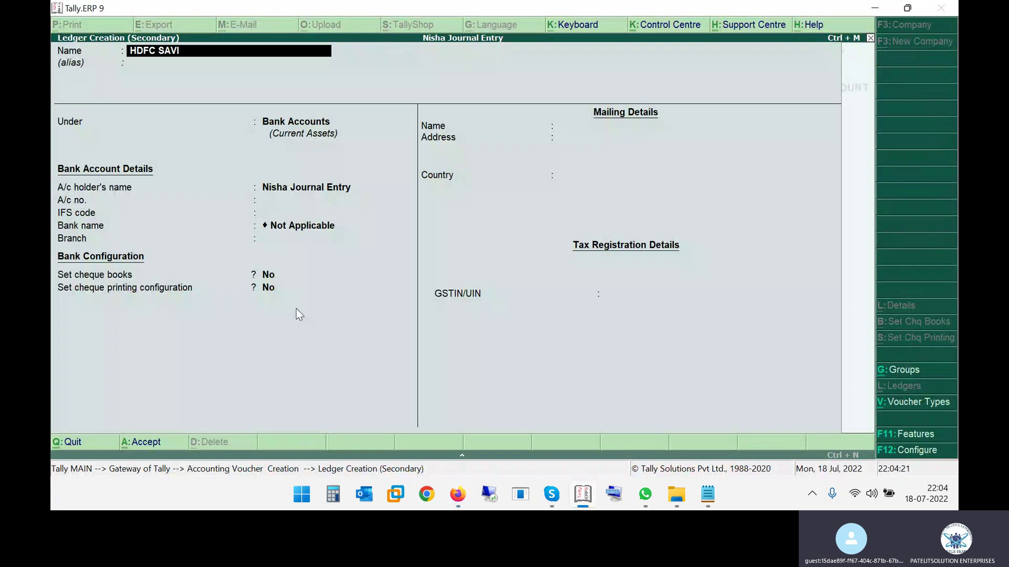
text(NG ACCOUNT)
Give HDFC SAVING ACCOUNT an account number, IFS code HDFC123456 and branch BHOPAL, then save it
key(Return)
key(Return)
key(Return)
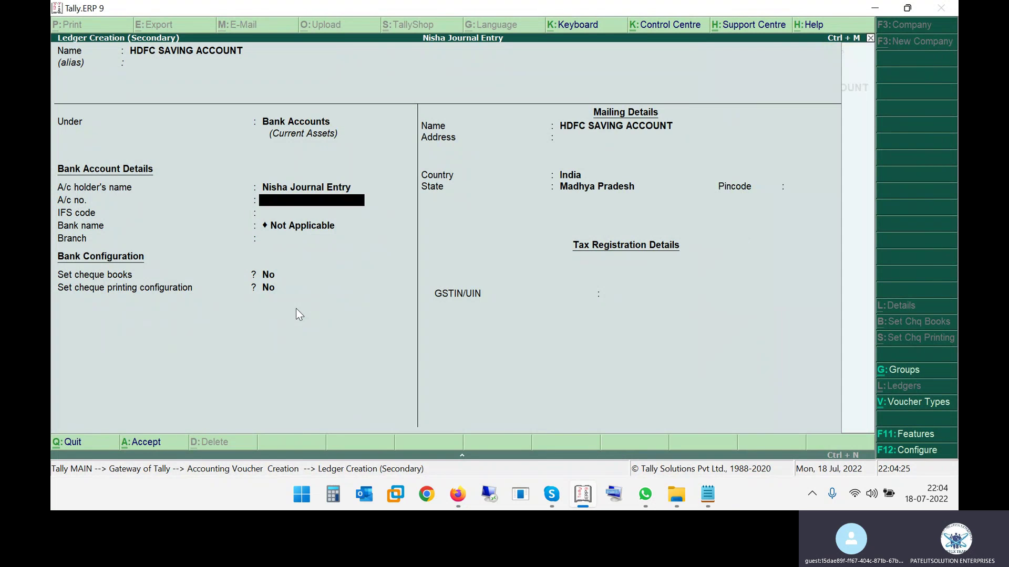
text(789654123)
key(Return)
text(HDF)
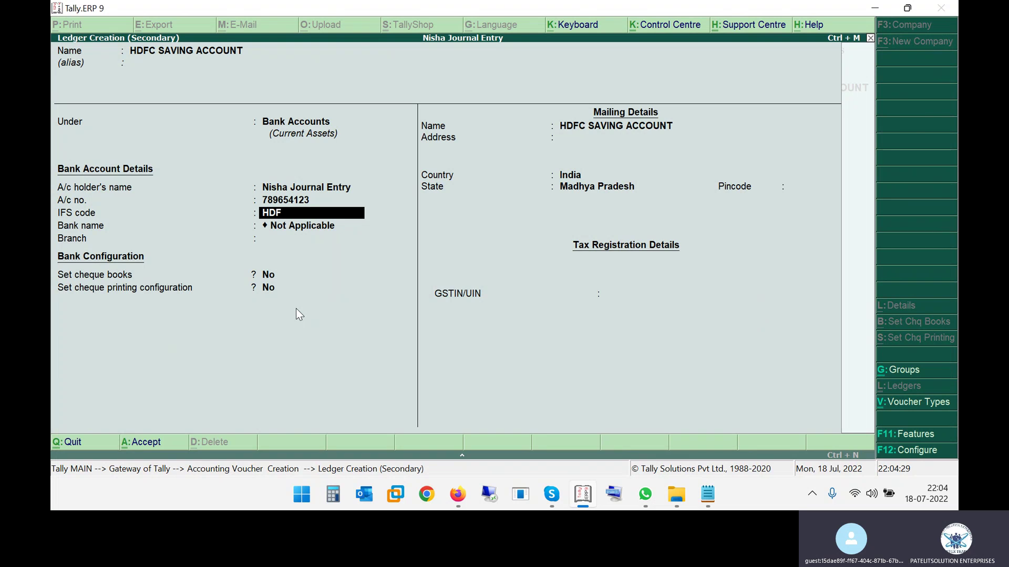
text(C123456)
key(Return)
key(Return)
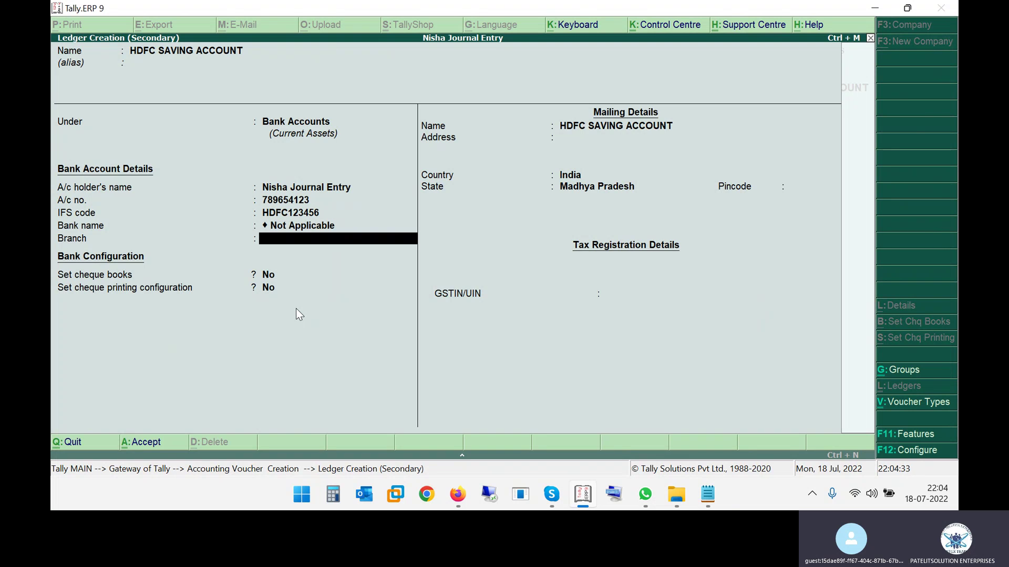
text(BHOPAL)
key(Return)
key(Return)
key(Return)
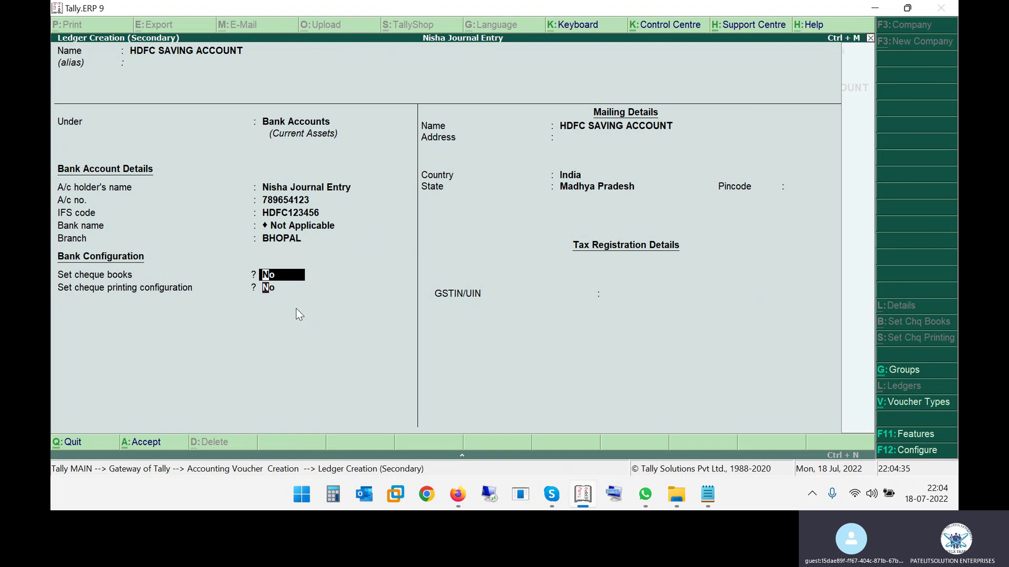
key(Return)
key(Return)
key(Return)
key(Return)
key(Return)
key(Return)
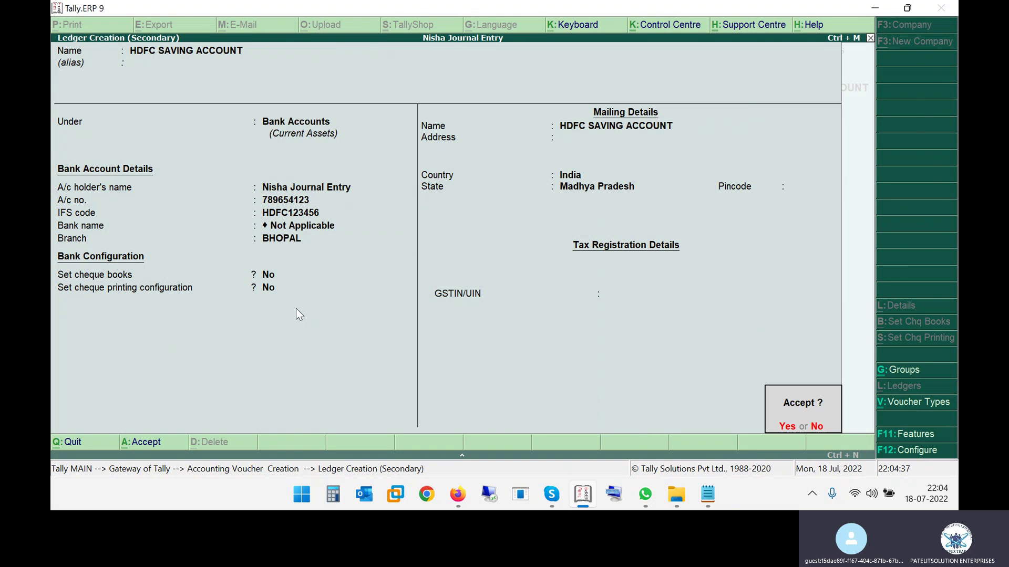
key(Return)
key(Return)
key(Return)
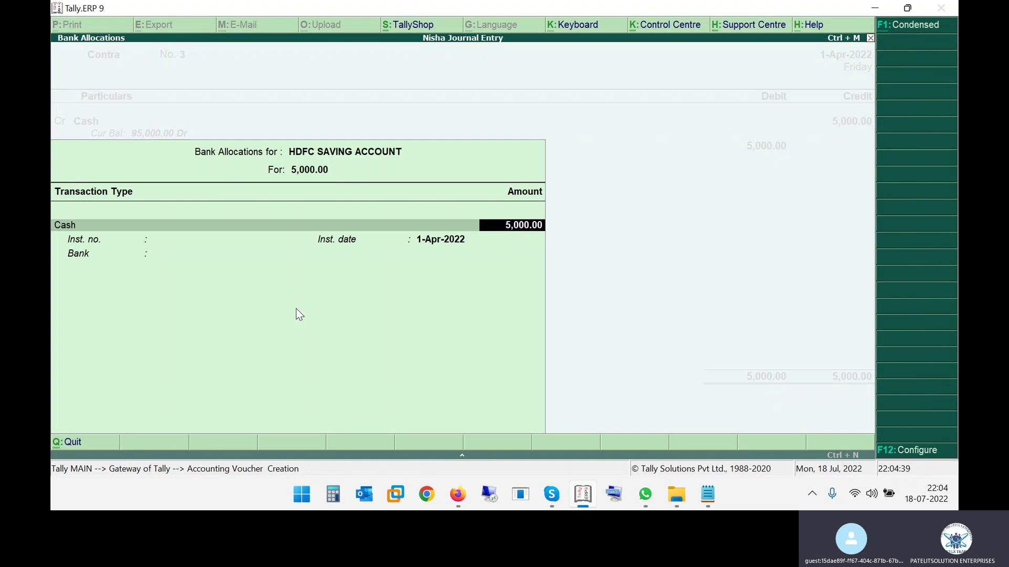
Enter two 2000 and two 500 notes, specify bank 'HDFC SAVING BANK AC', and save Contra No. 3
key(Return)
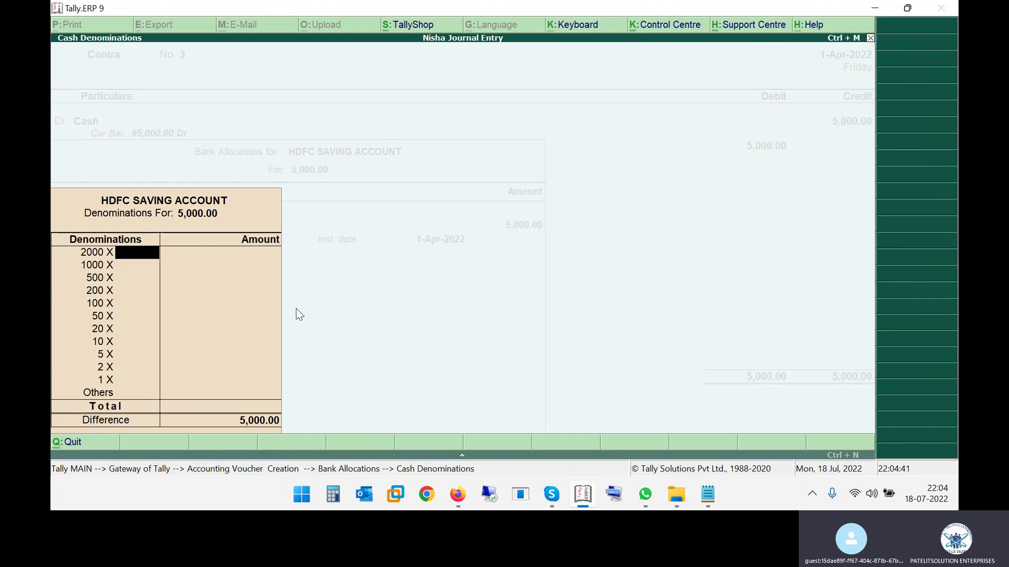
text(2)
key(Return)
key(Return)
text(2)
key(Return)
key(Return)
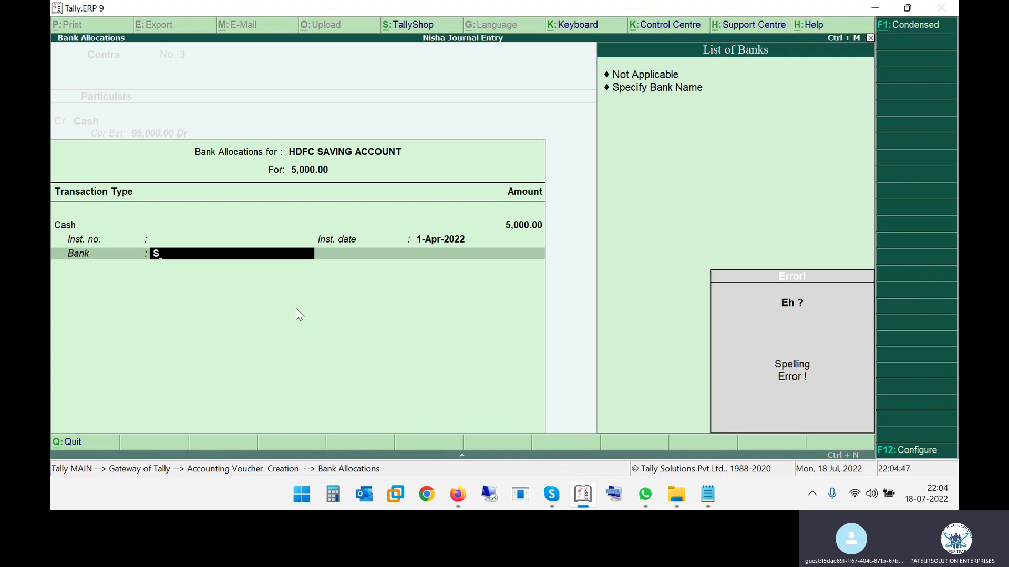
key(Down)
key(Return)
text(HDFC SAVING BANK AC)
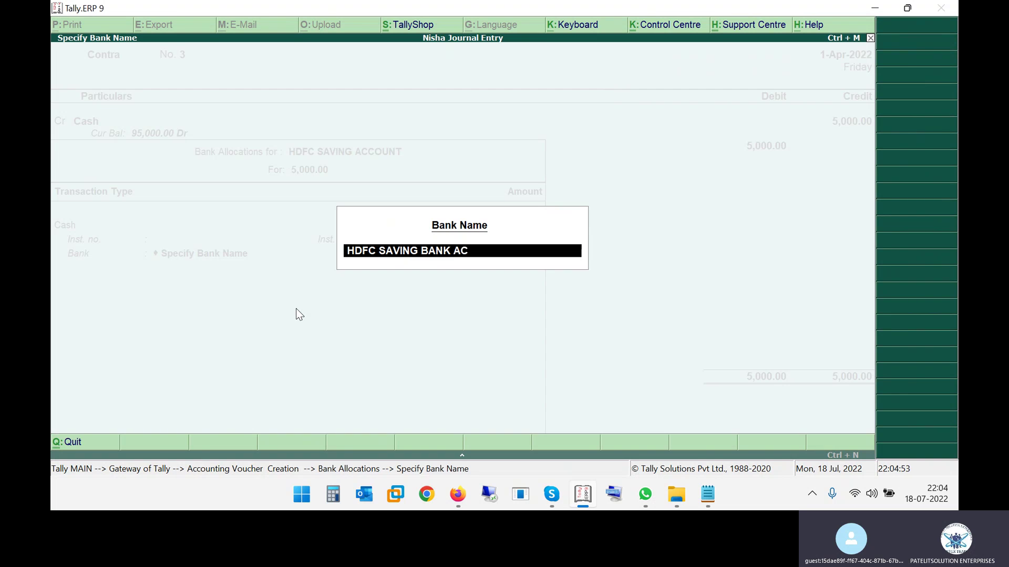
key(Return)
key(Return)
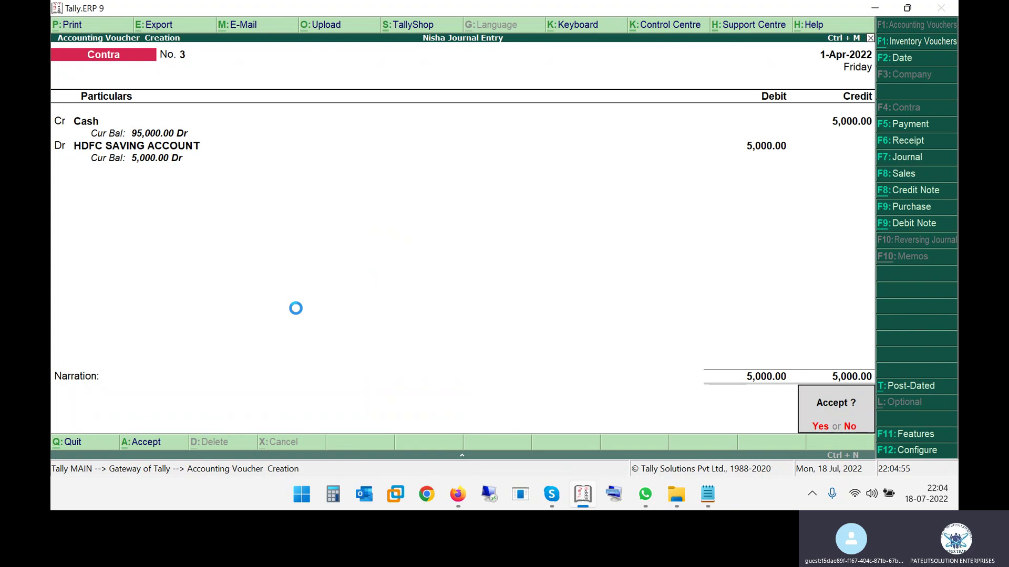
key(Return)
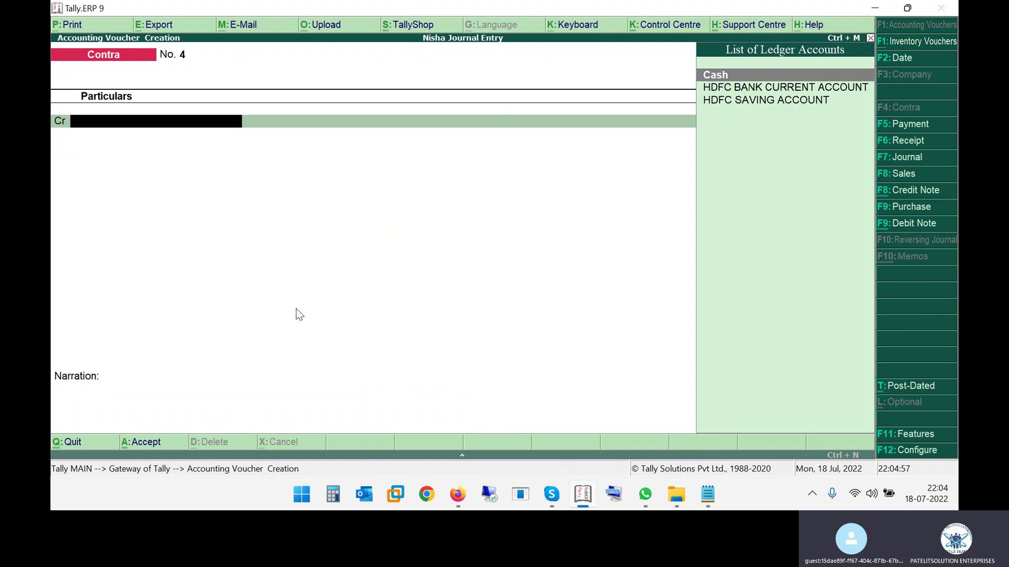
Credit Cash 5,000 and debit HDFC SAVING ACCOUNT 5,000 on Contra No. 4
key(alt+Tab)
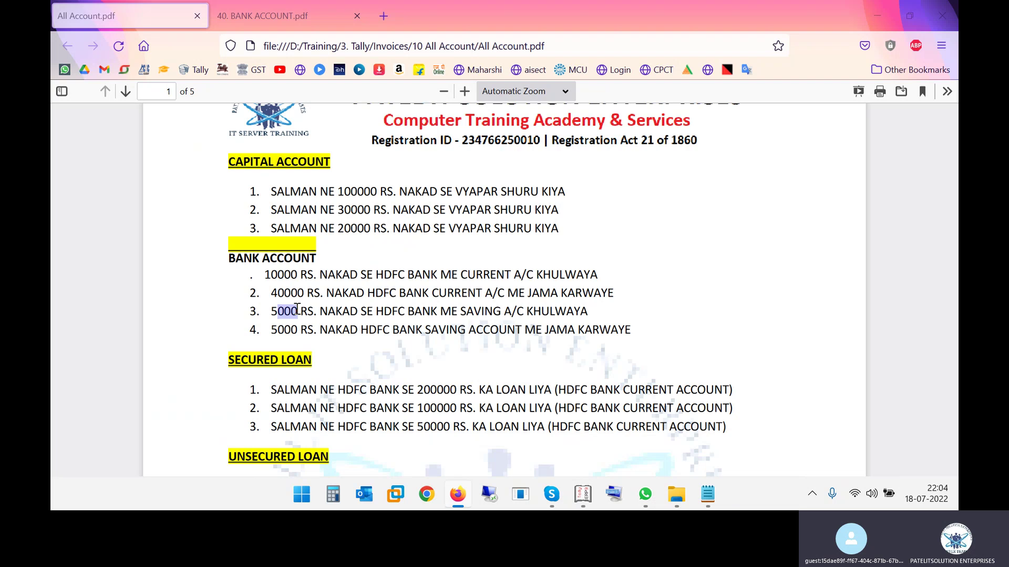
drag(278, 329, 611, 333)
key(alt+Tab)
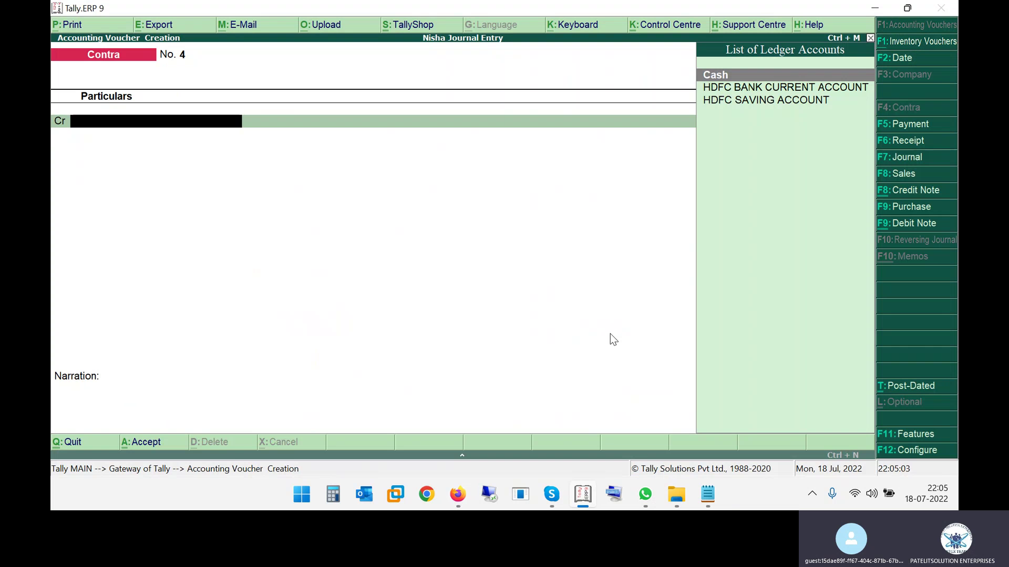
text(CASH)
key(Return)
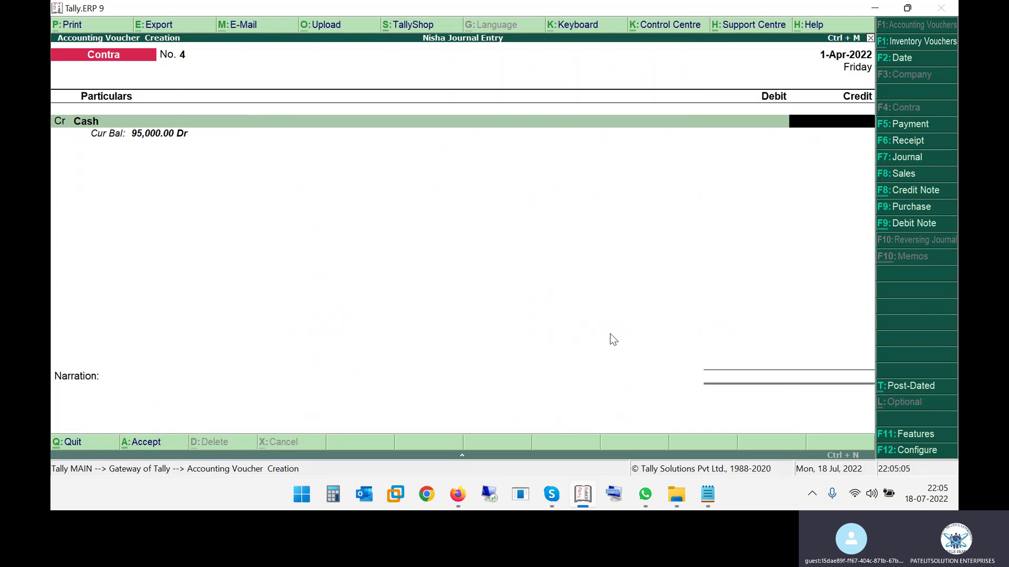
key(alt+Tab)
key(alt+Tab)
key(alt+Tab)
key(alt+Tab)
text(5000)
key(Return)
key(Return)
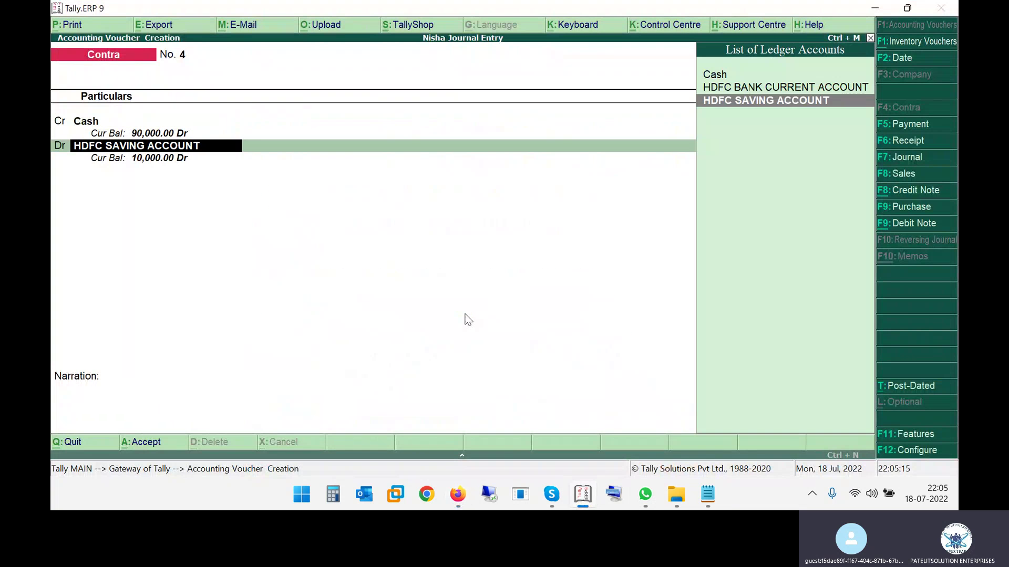
key(Return)
key(Return)
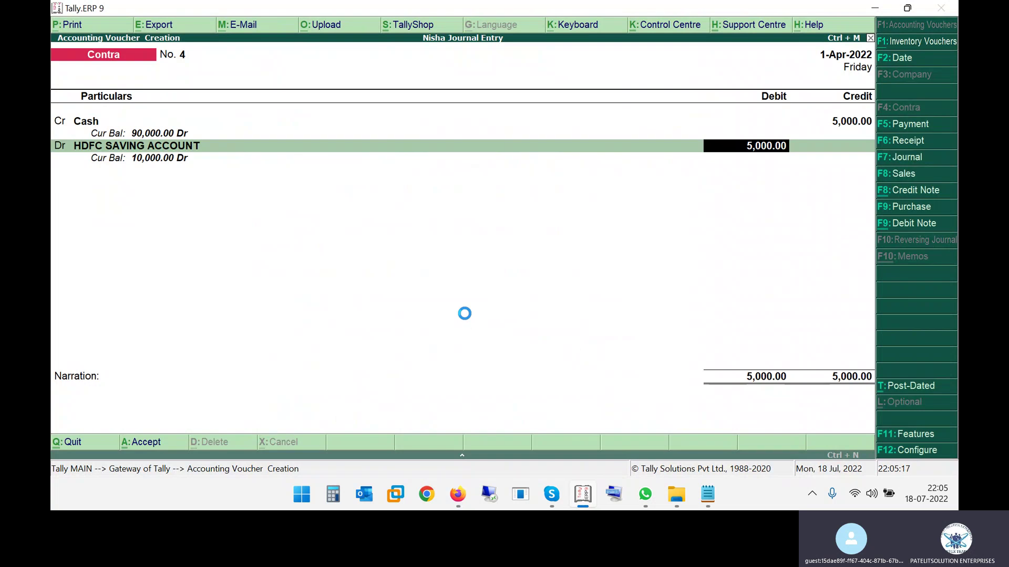
Fill cash denominations as two 2000 and two 500 notes, correcting the over-count
key(Return)
text(2)
key(Return)
key(Return)
text(21)
key(Return)
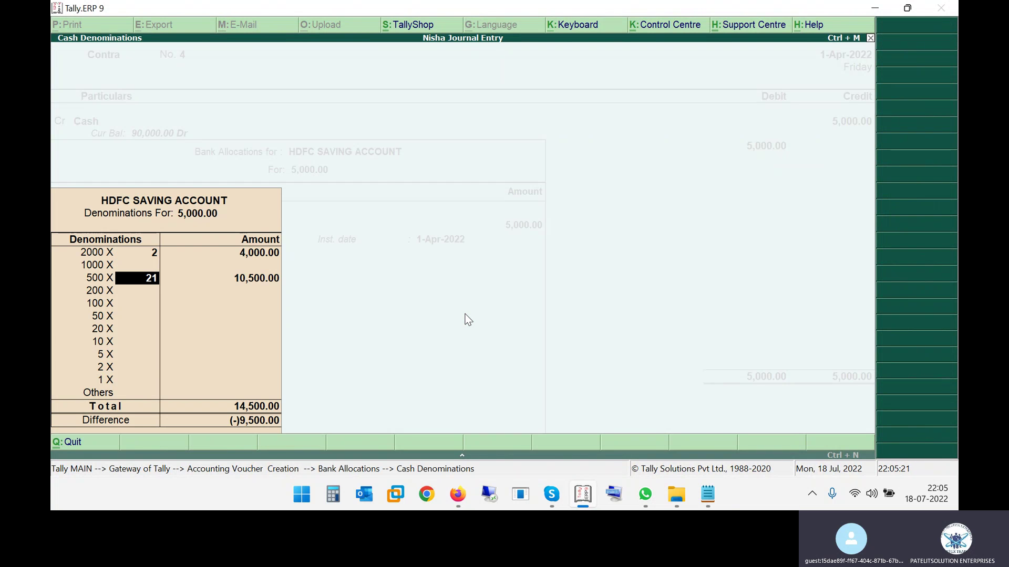
key(Up)
key(Down)
text(2)
key(Return)
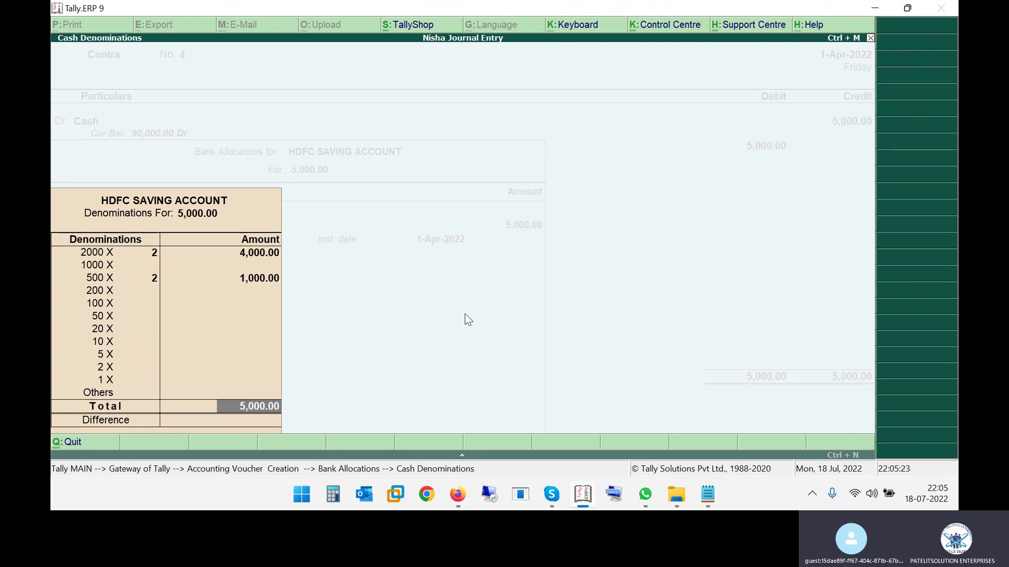
key(Return)
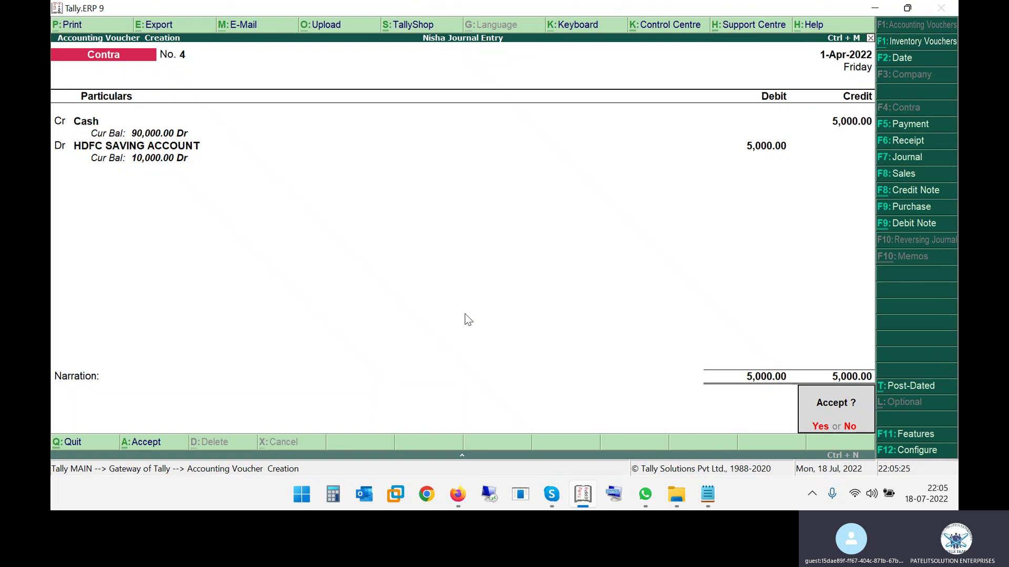
key(Escape)
key(BackSpace)
Reopen the savings account bank allocation and step through its cash denominations
key(Return)
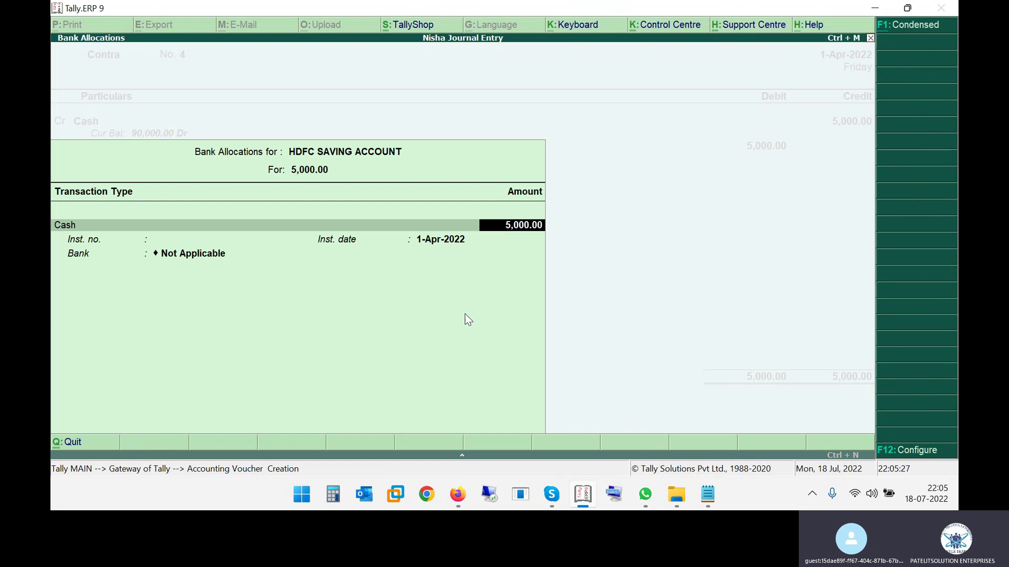
key(Return)
key(Down)
key(Down)
key(Return)
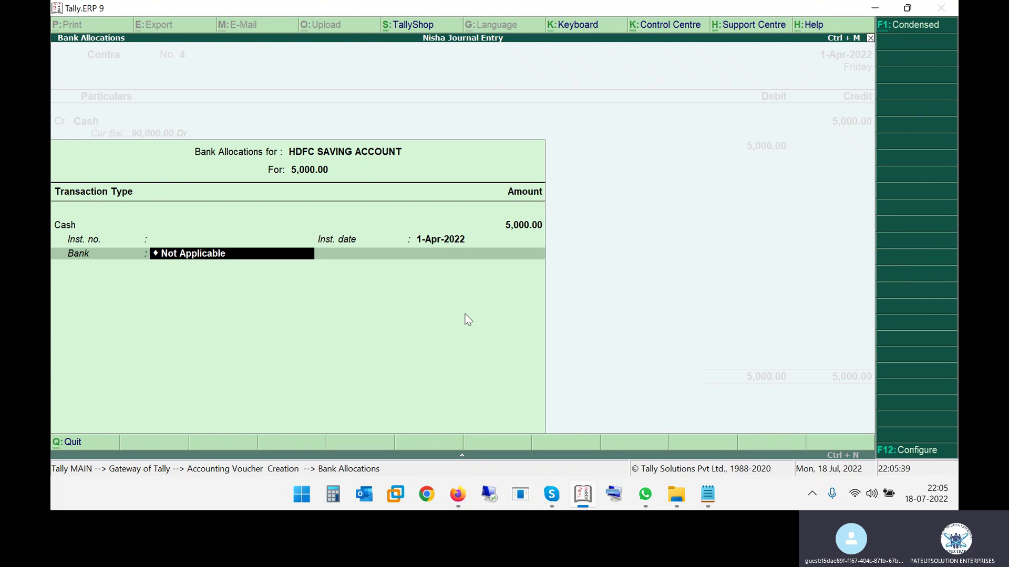
key(Return)
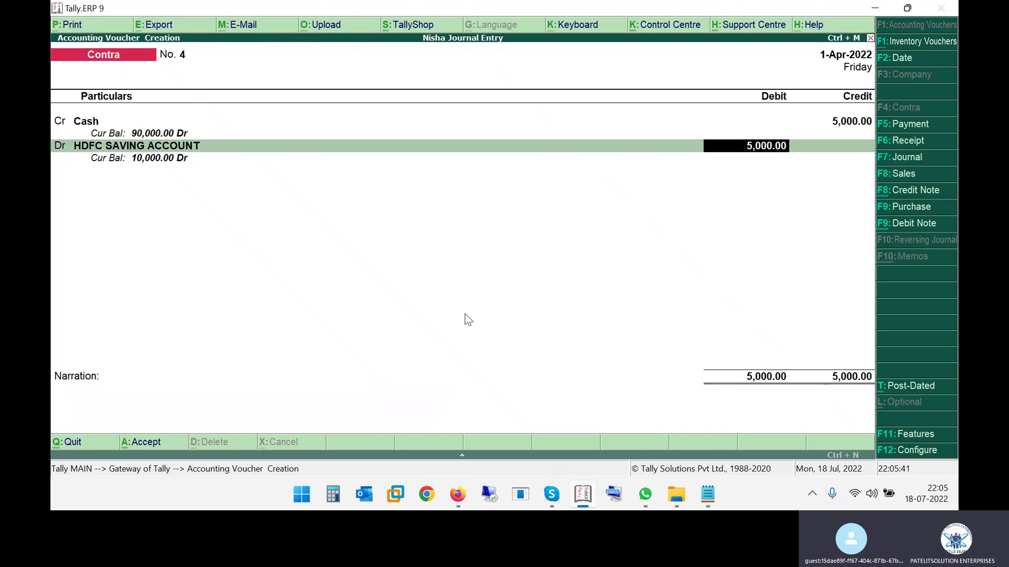
key(Return)
key(Return)
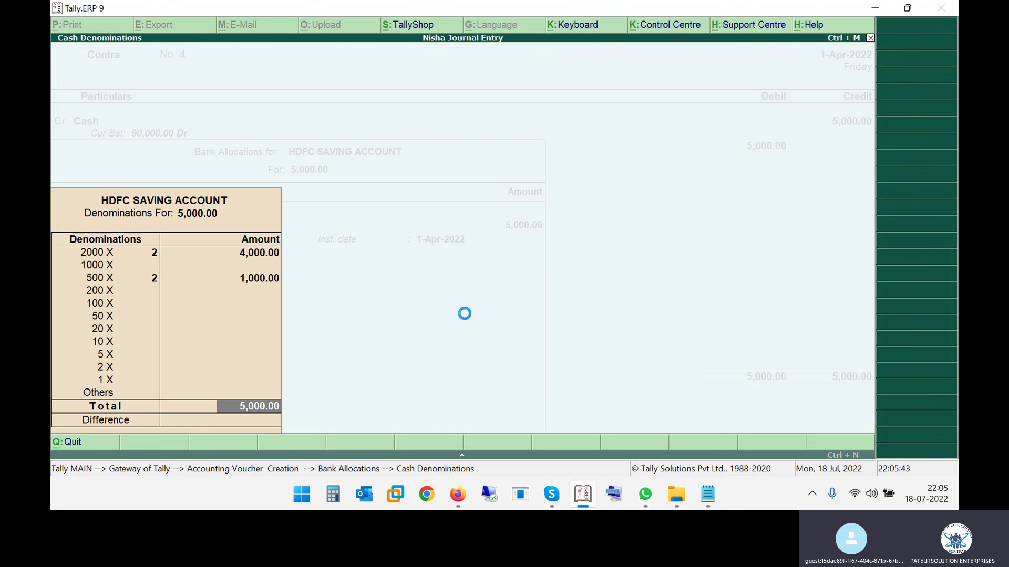
key(Return)
key(Return)
key(Return)
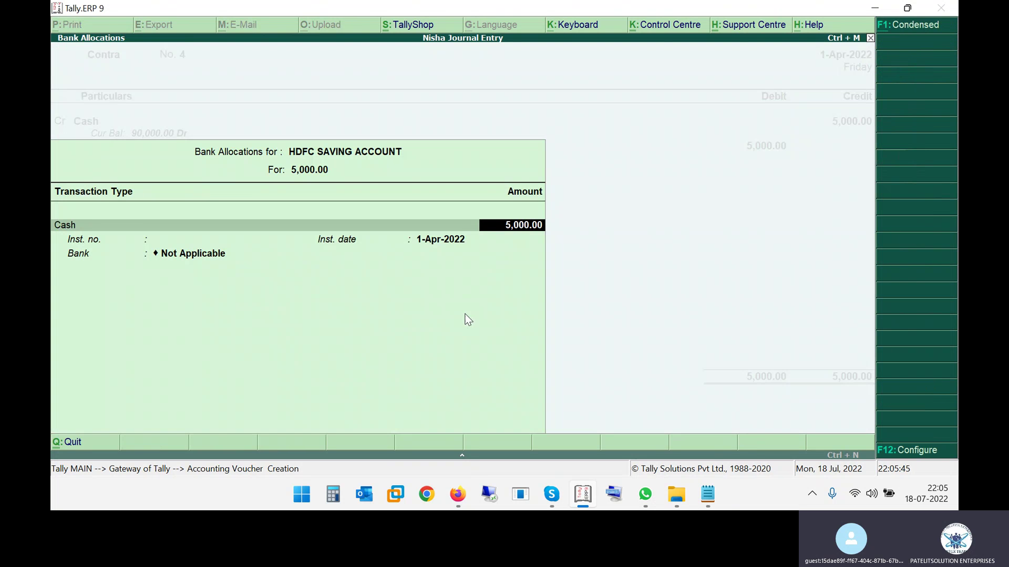
key(Return)
key(Return)
key(Return)
Specify bank name 'HDFC SAVING BANK AC' and save Contra No. 4
key(Return)
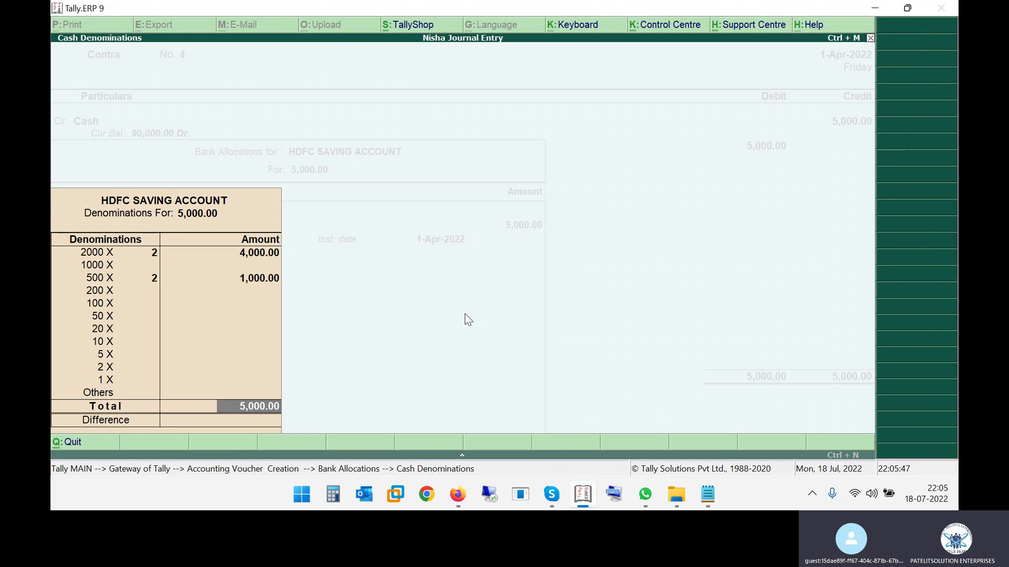
key(Return)
key(Down)
key(Return)
text(HD)
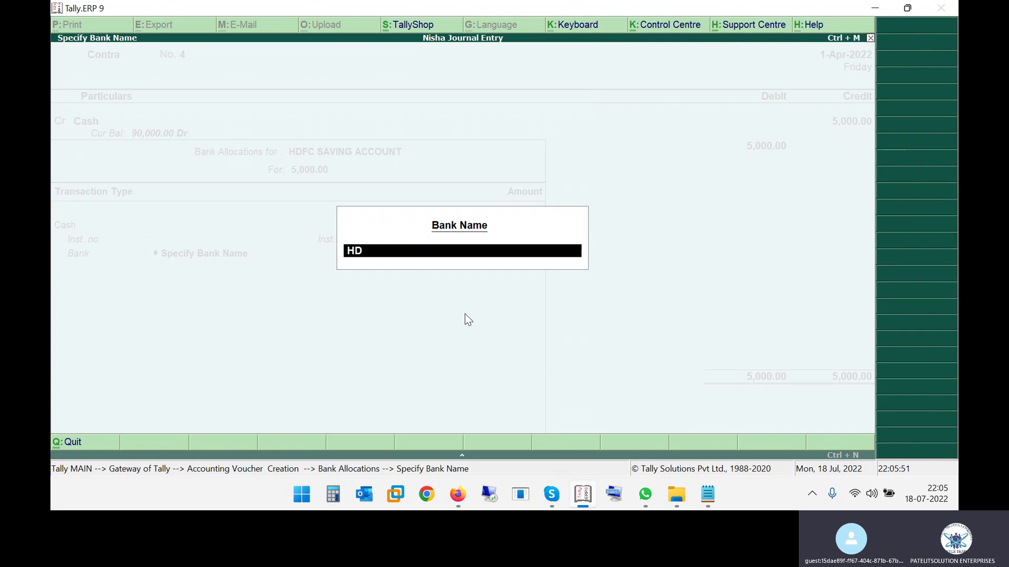
text(FC SAVING BANK AC)
key(Return)
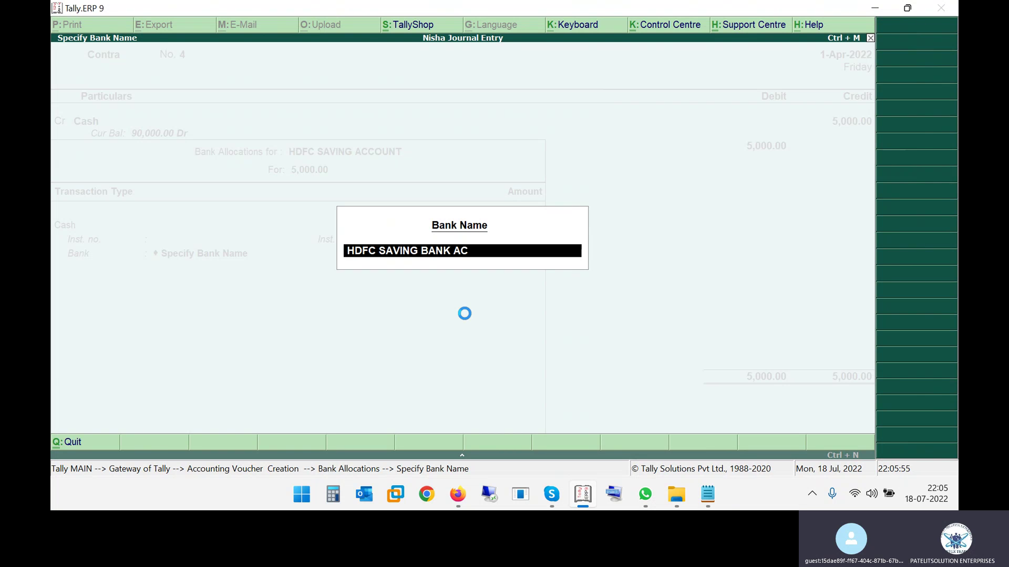
key(Return)
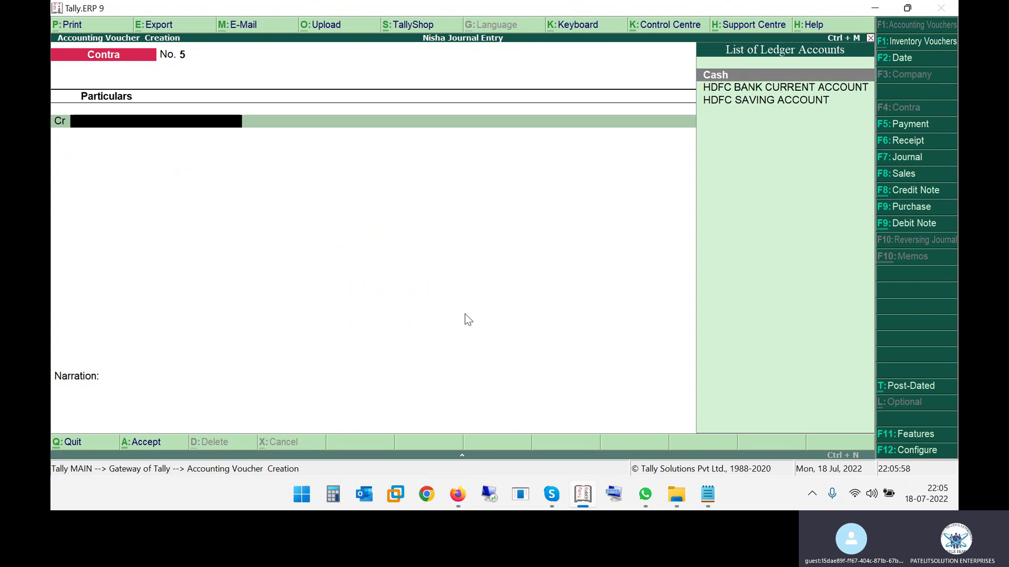
key(Escape)
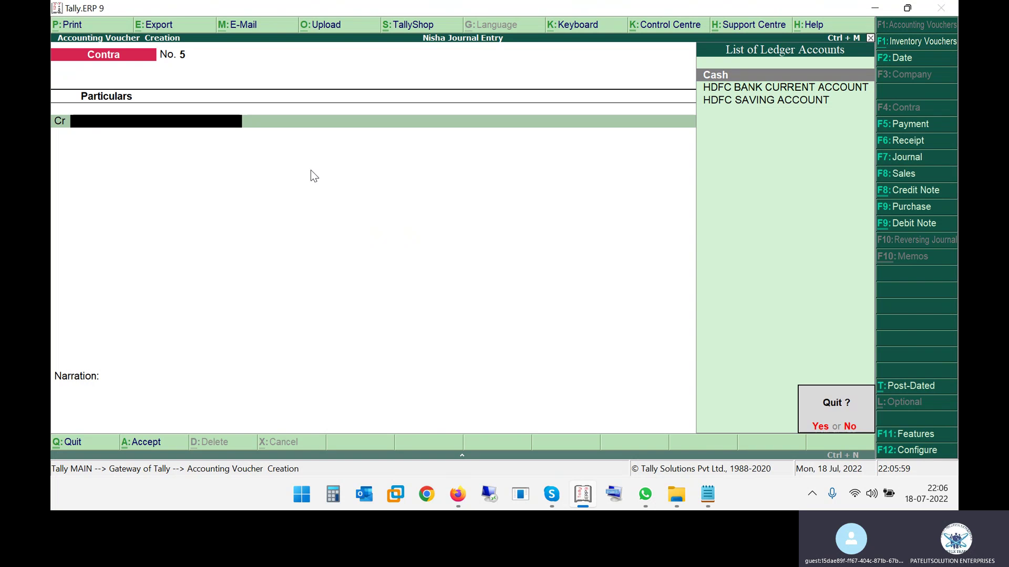
Quit voucher entry and open the Balance Sheet in detailed view
key(y)
key(Down)
key(Down)
key(Down)
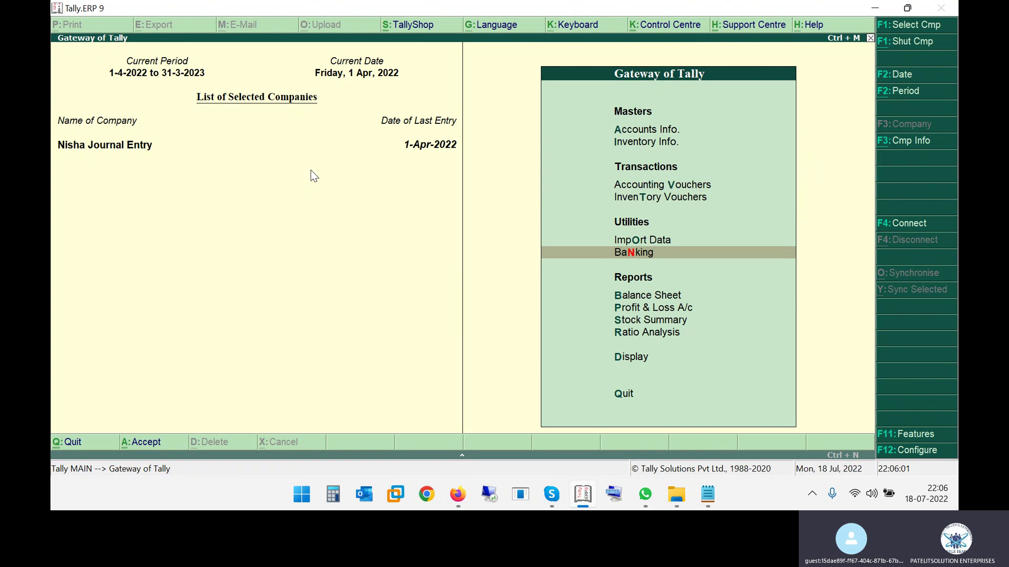
key(Return)
key(alt+F1)
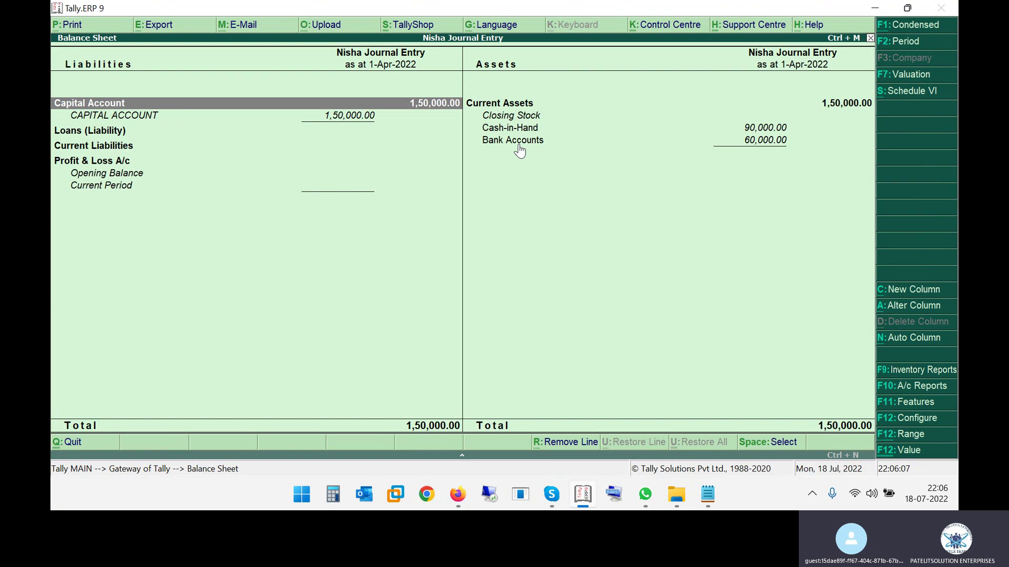
Drill into Bank Accounts to view the HDFC current and saving balances
click(545, 143)
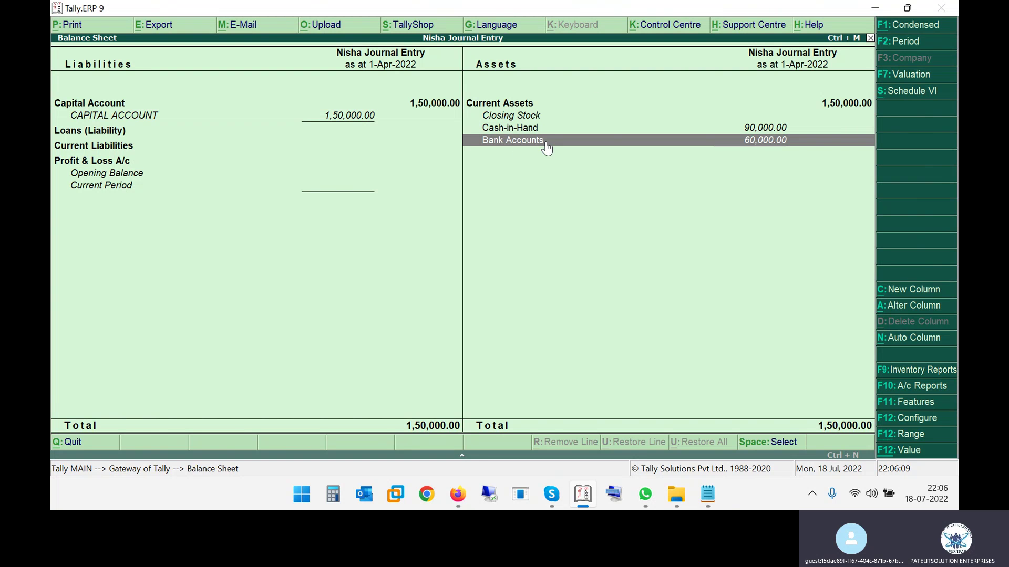
click(546, 147)
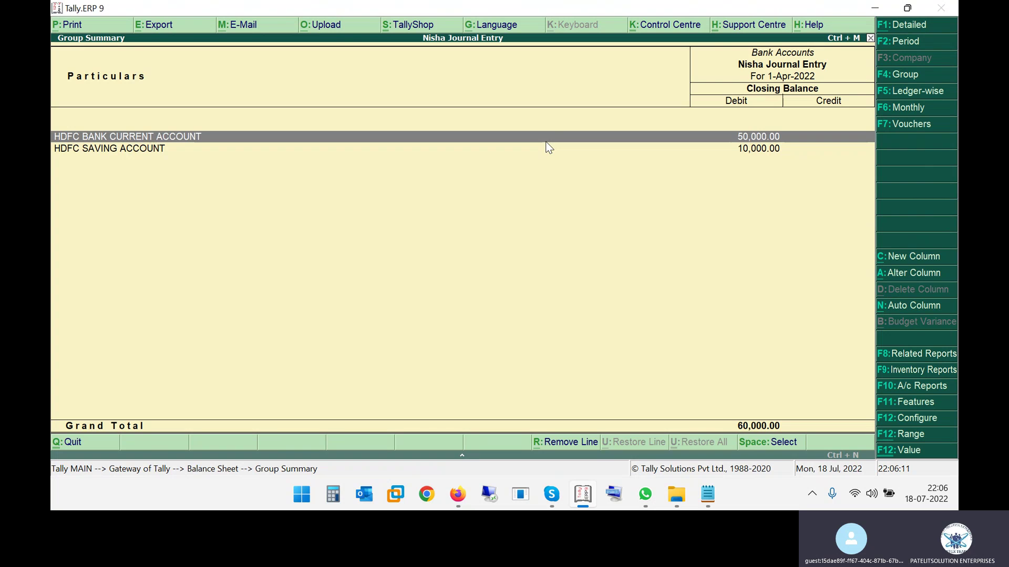
click(546, 144)
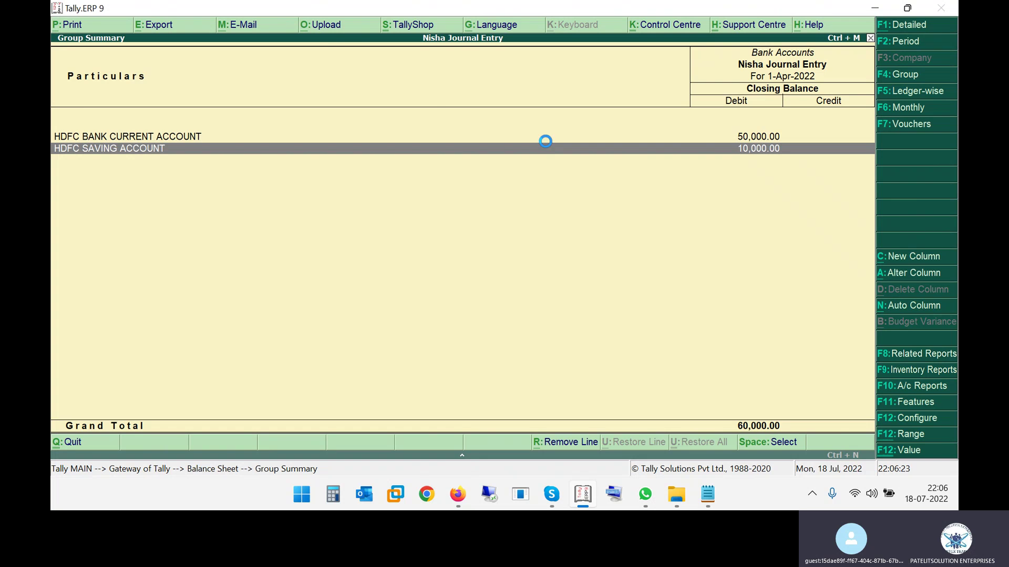
key(Escape)
key(Left)
key(Up)
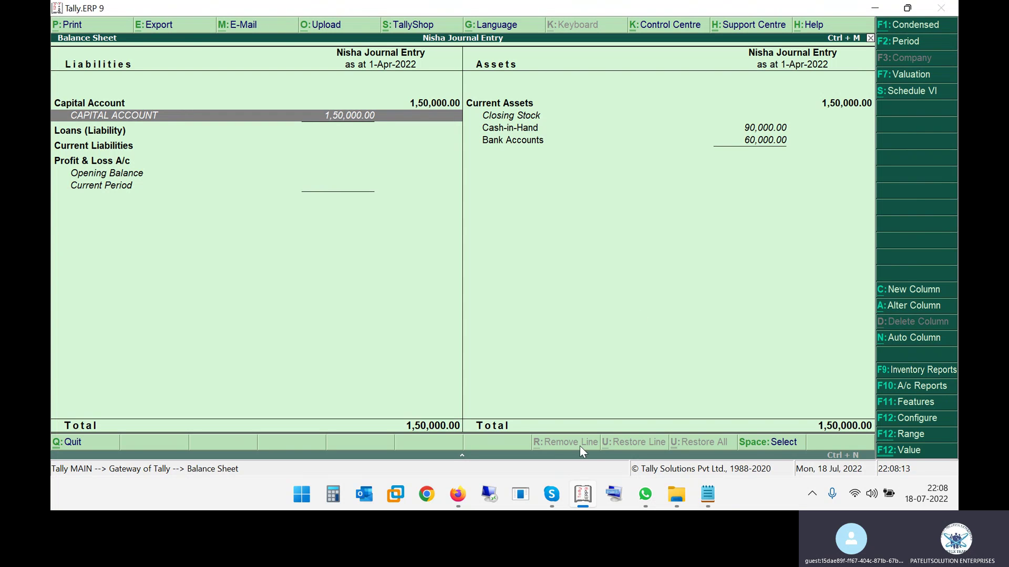
Back out of the Balance Sheet to Tally's quit prompt and bring up the Skype call
key(Escape)
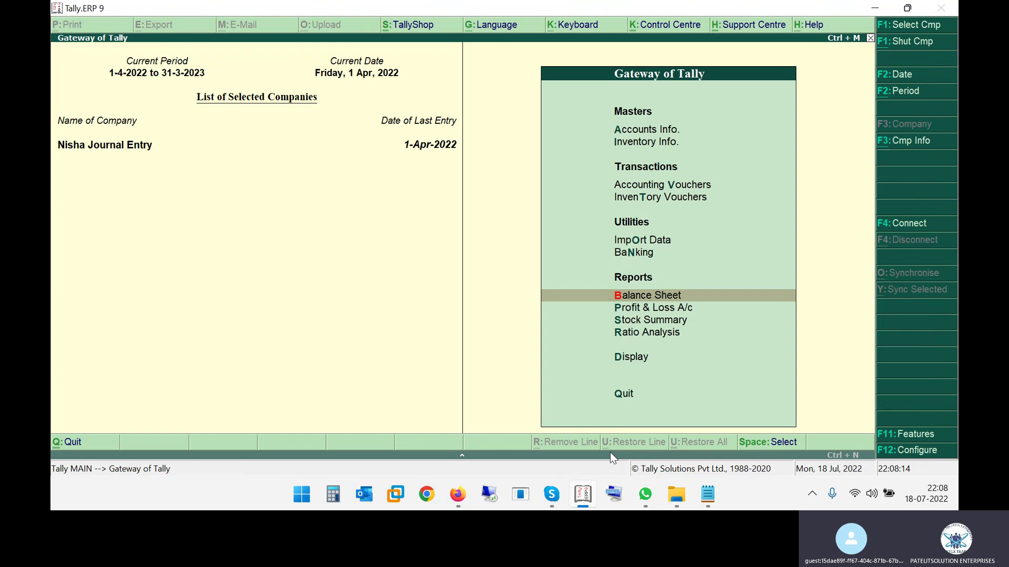
key(Escape)
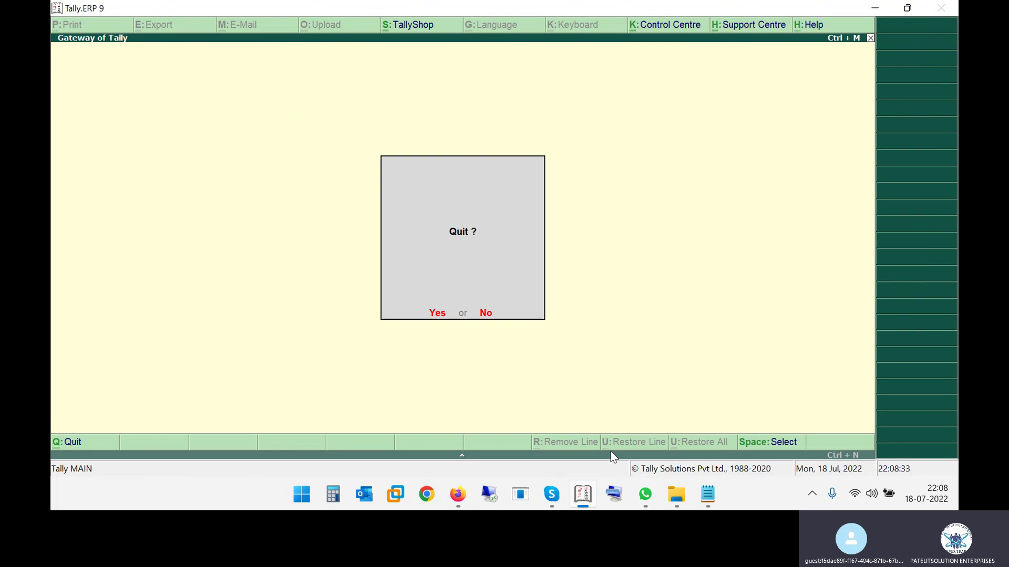
click(553, 495)
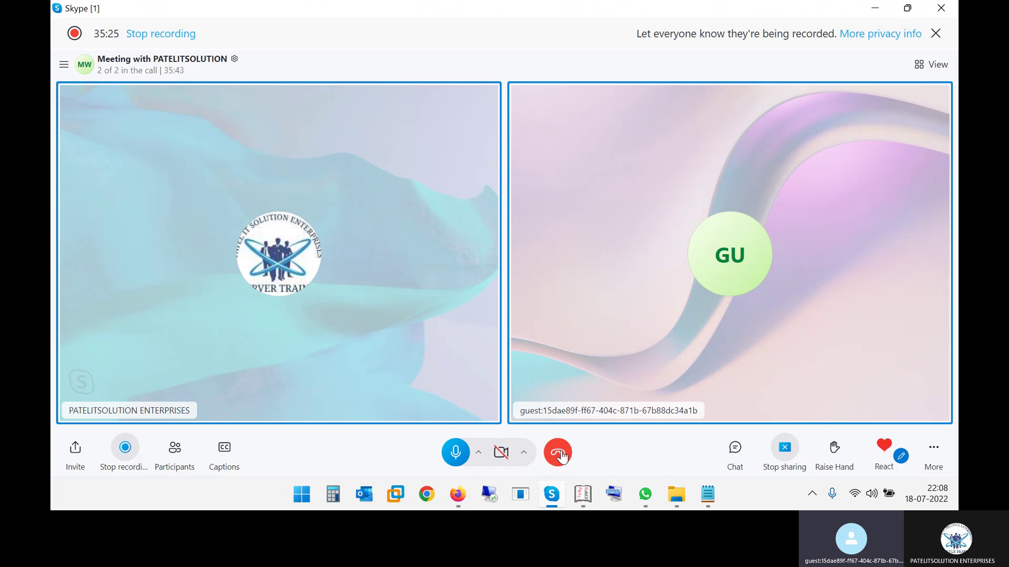